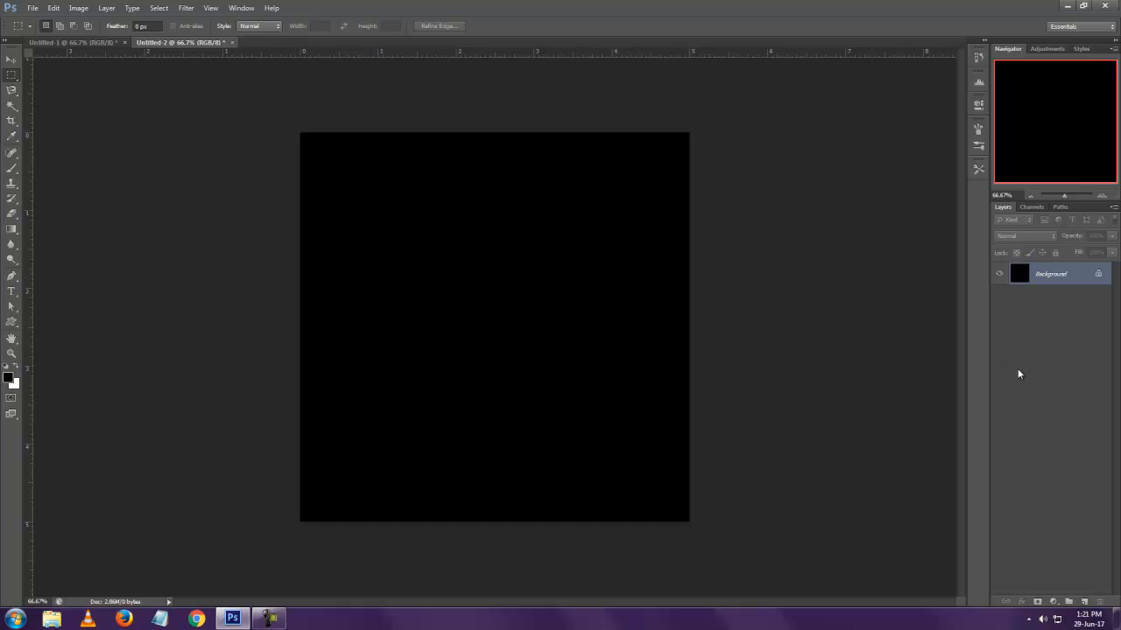
Add a new layer and replace the Gradient tool's presets with the Noise Samples set
click(1084, 603)
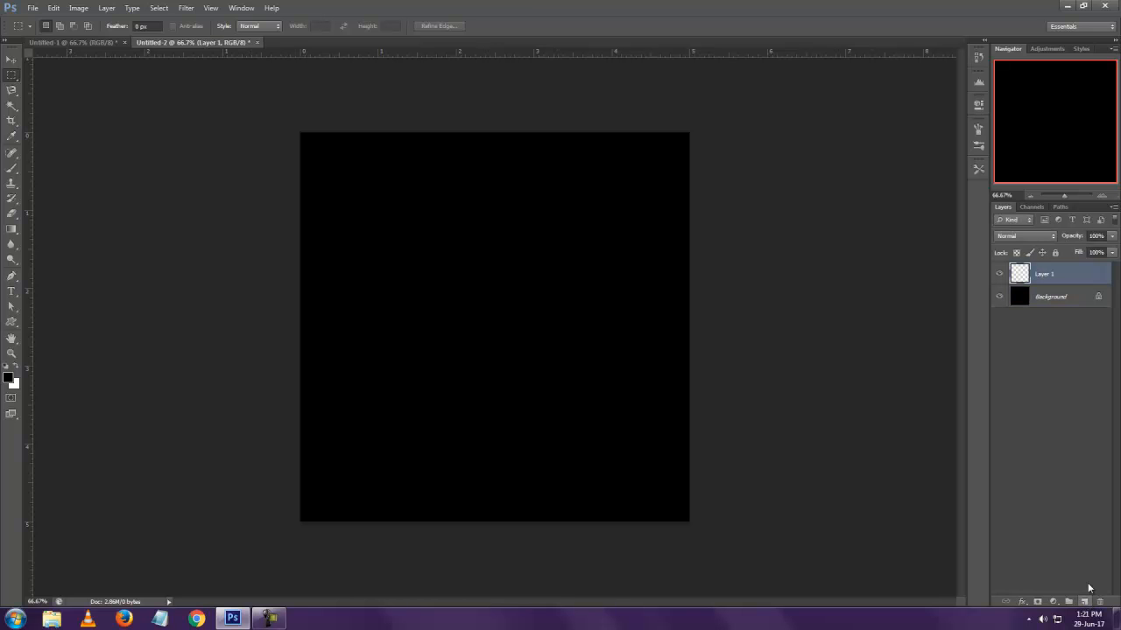
key(g)
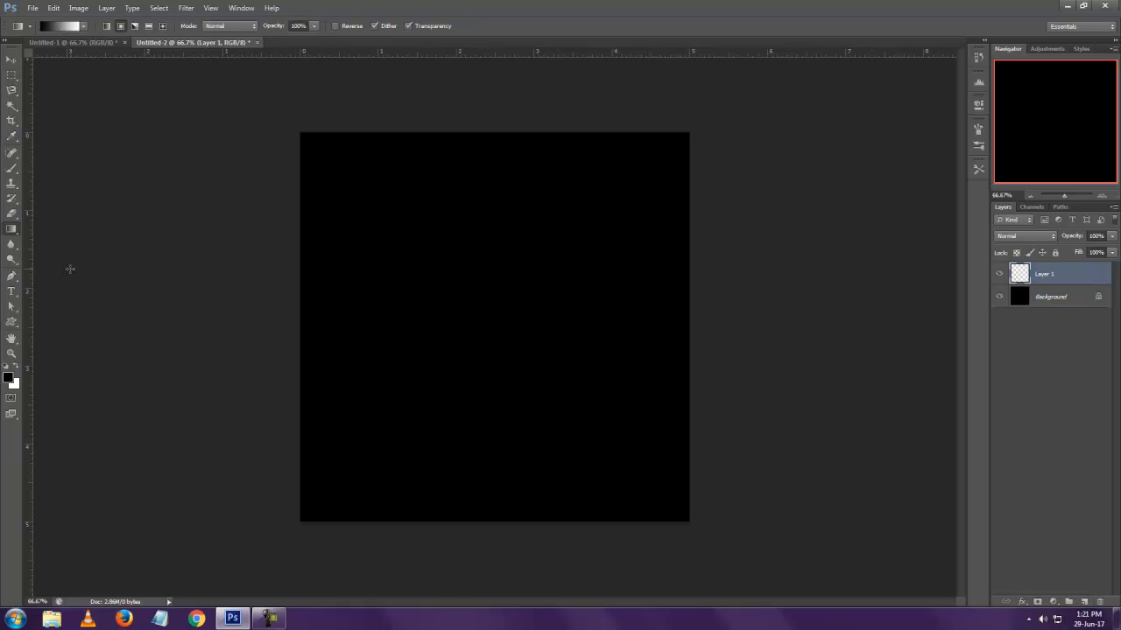
click(84, 27)
click(144, 43)
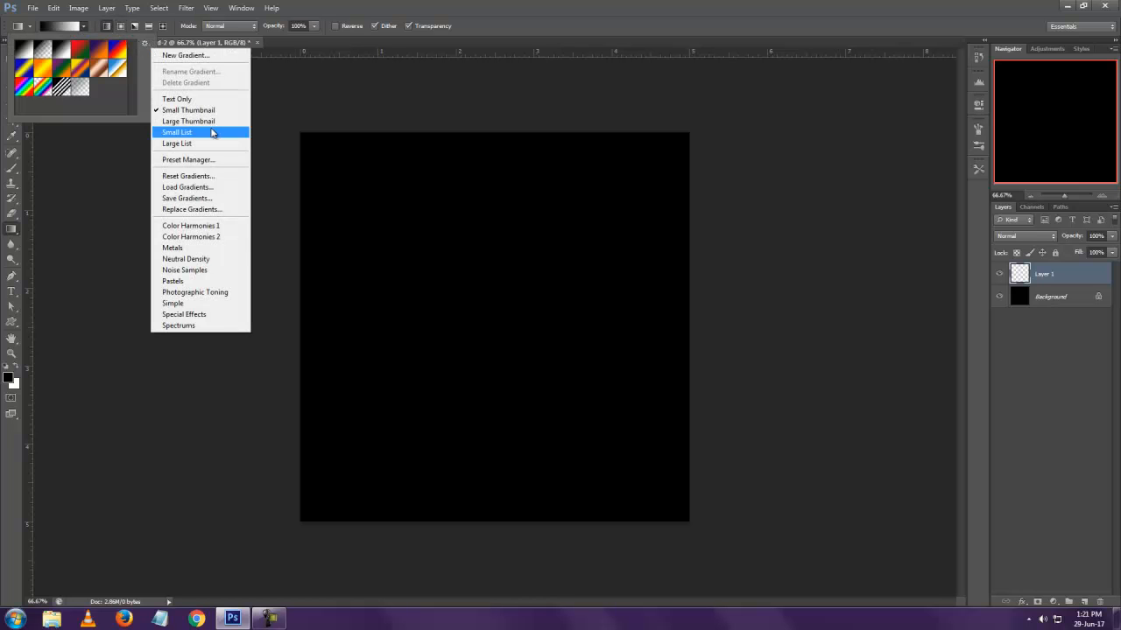
click(207, 270)
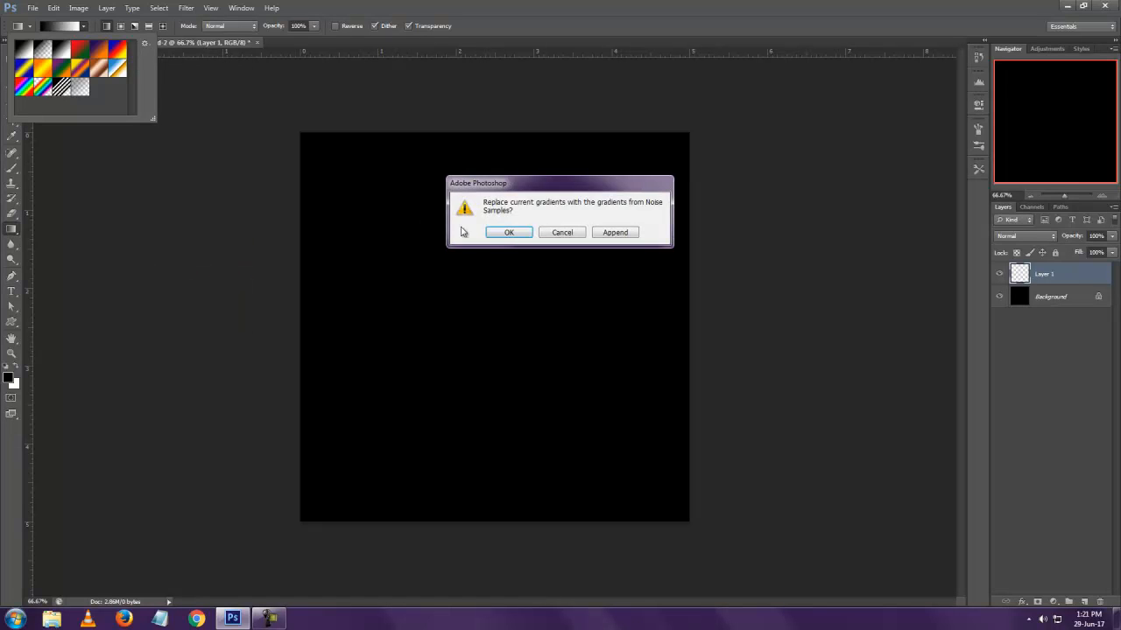
click(509, 232)
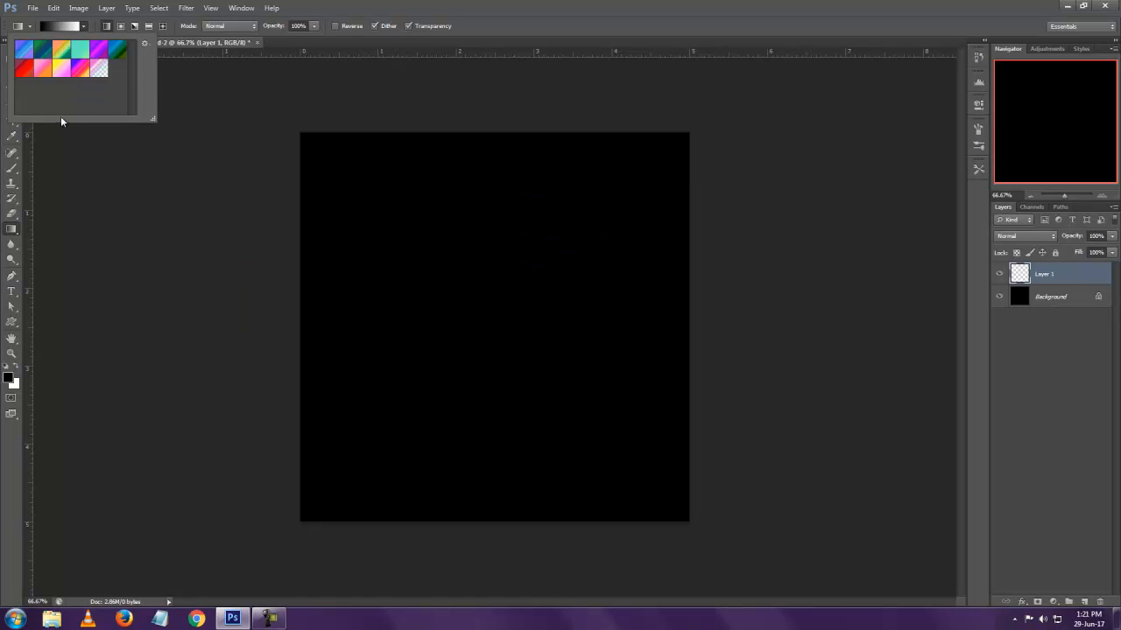
Fill the new layer with the dark blue-green noise gradient, running straight from the canvas's top edge to its bottom edge
click(46, 52)
drag(494, 134, 495, 519)
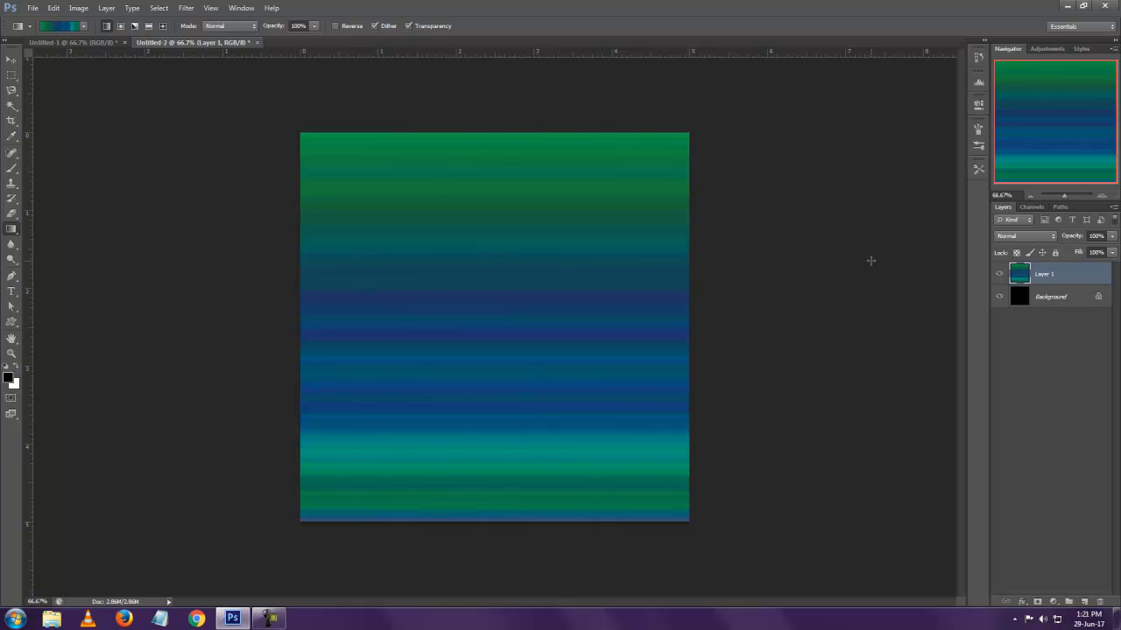
click(11, 58)
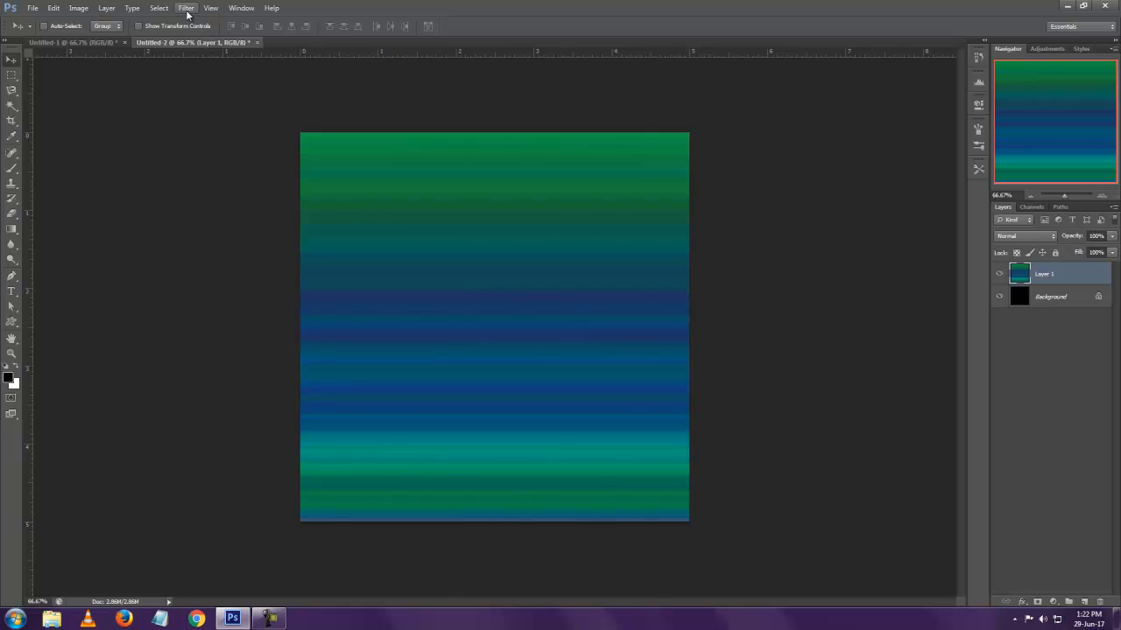
Apply the Wave distortion filter to the gradient layer, adjusting the maximum wavelength and maximum amplitude
click(187, 9)
mouse_move(268, 142)
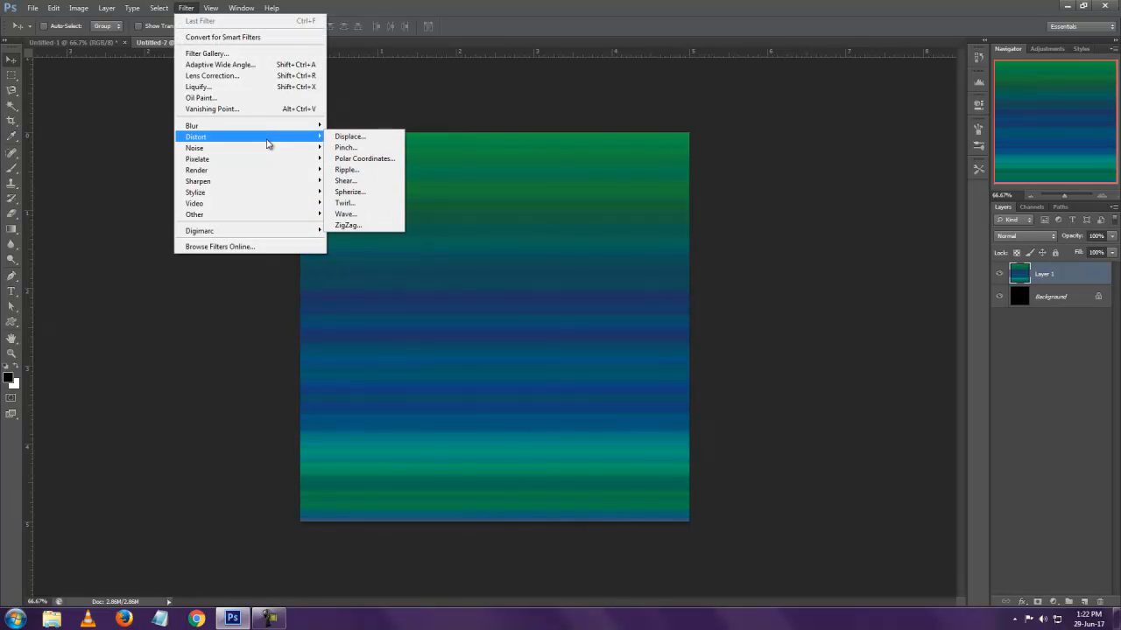
click(348, 213)
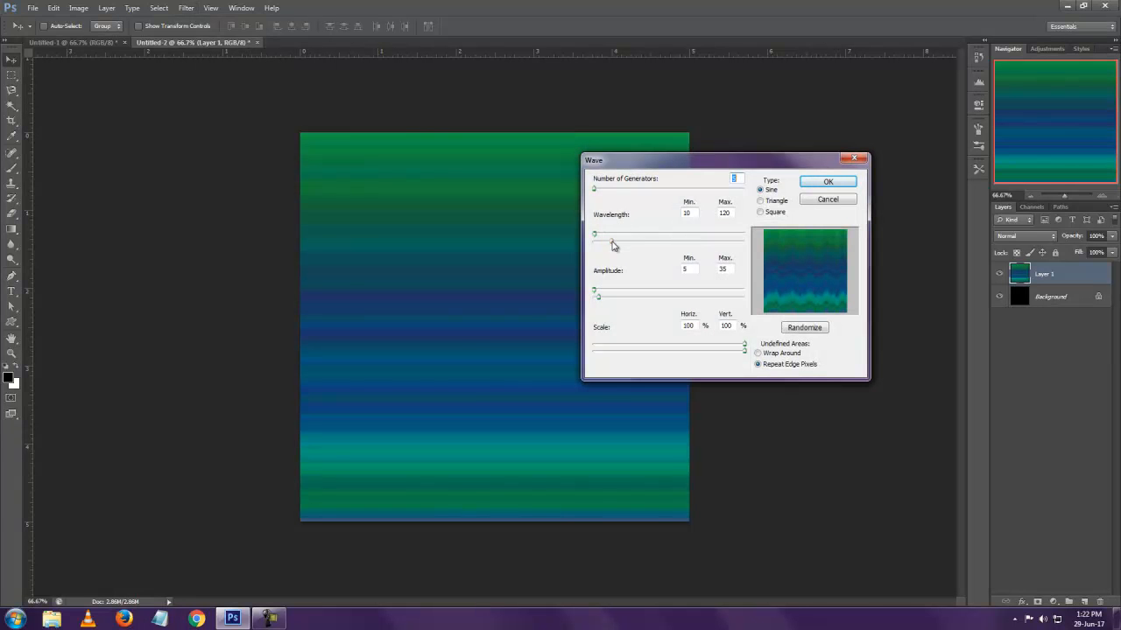
drag(612, 246, 605, 238)
mouse_move(599, 297)
mouse_down()
mouse_move(617, 301)
mouse_move(597, 302)
mouse_up()
click(828, 182)
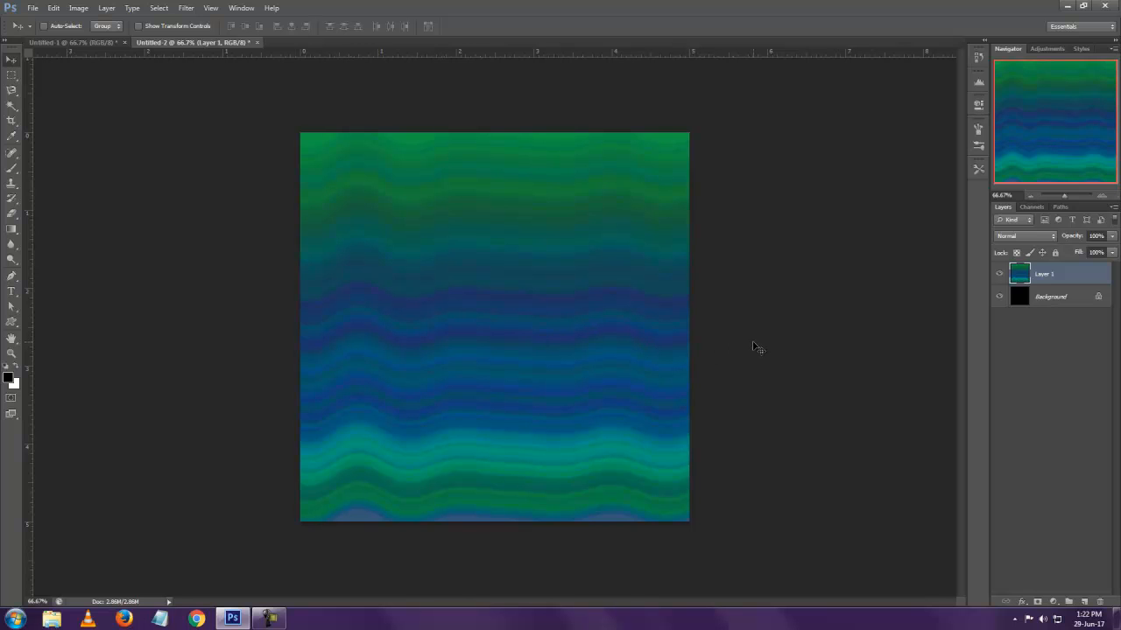
Start Liquify on the wavy layer and pucker the bands across the middle with the 451 brush
click(186, 8)
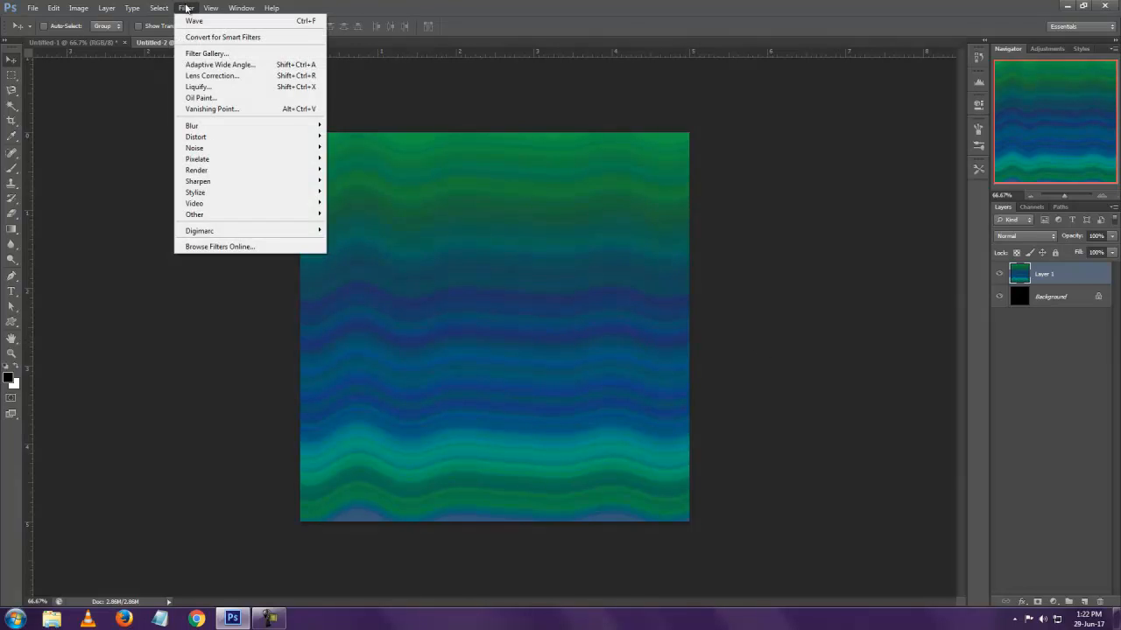
click(197, 87)
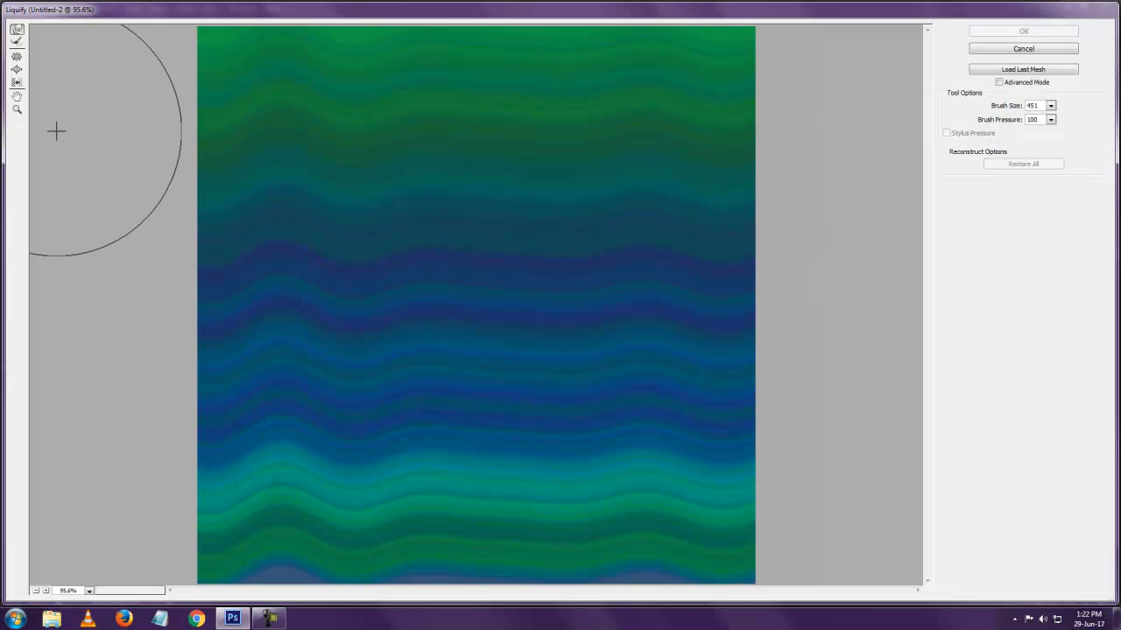
click(18, 57)
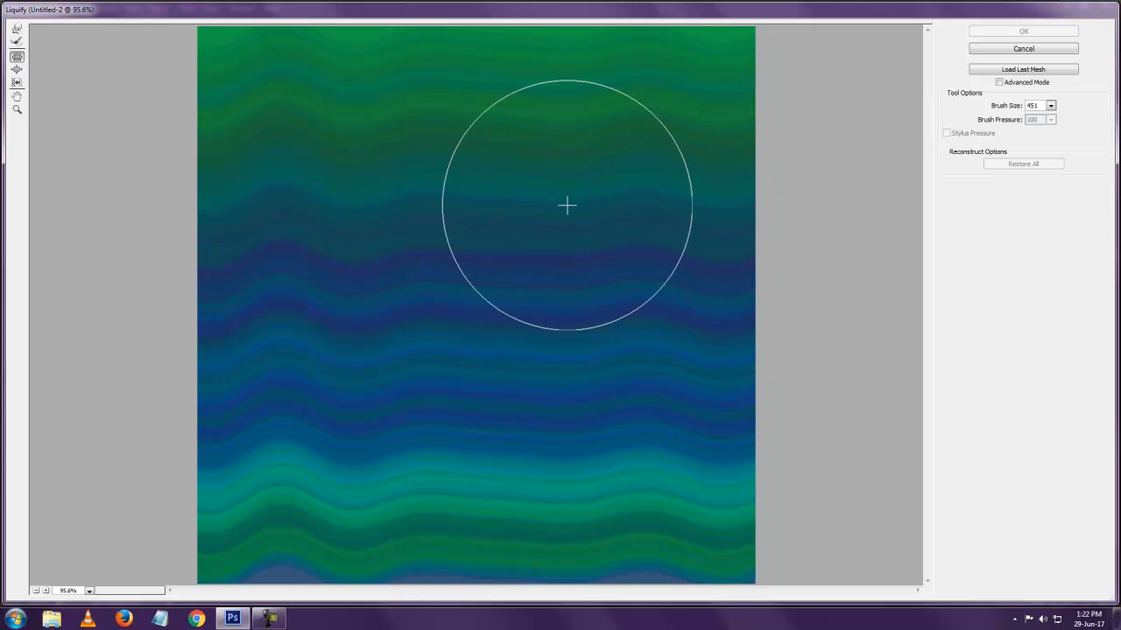
mouse_move(566, 205)
mouse_down()
mouse_move(391, 255)
mouse_move(364, 286)
mouse_move(335, 281)
mouse_up()
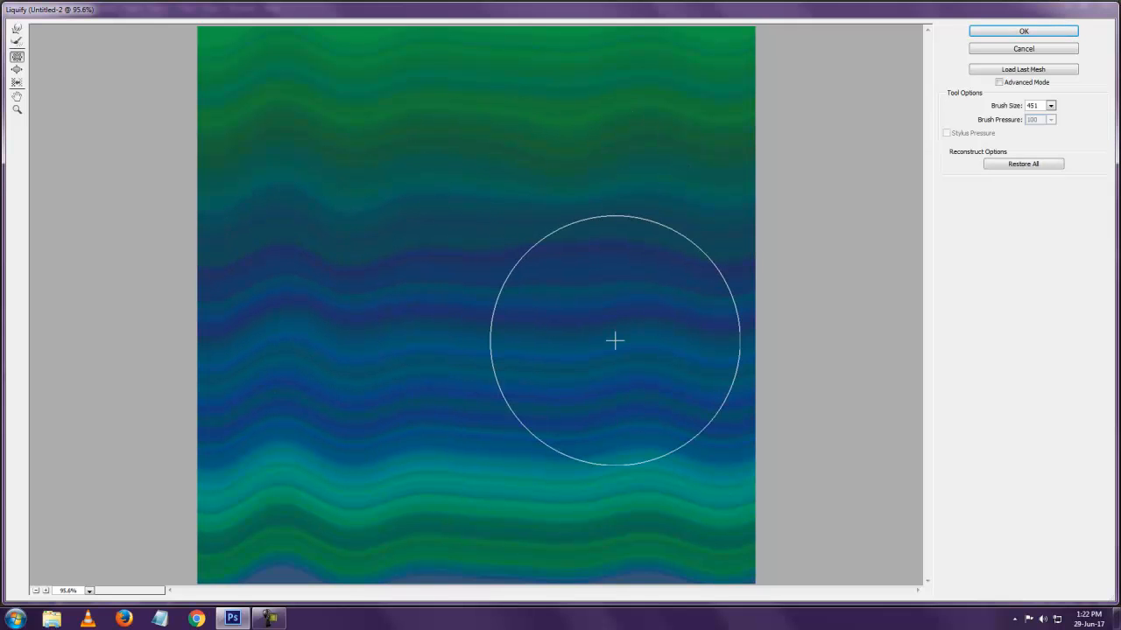
Set the Liquify brush size to 301 and bloat a large round spot in the dark blue band near the centre
click(1051, 107)
drag(993, 120, 990, 120)
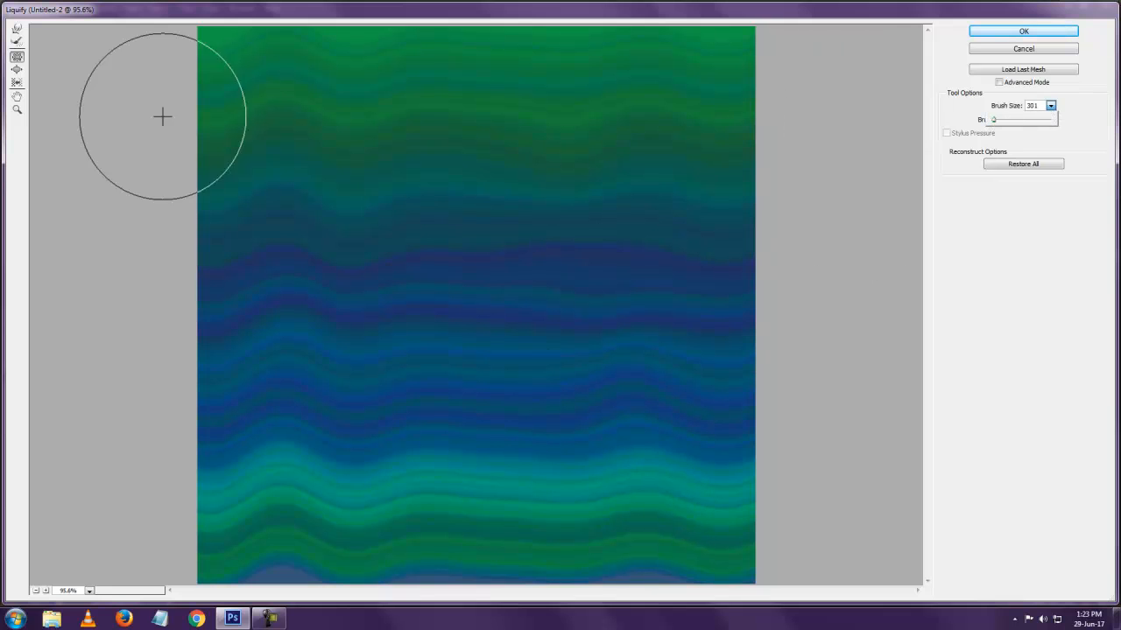
click(17, 70)
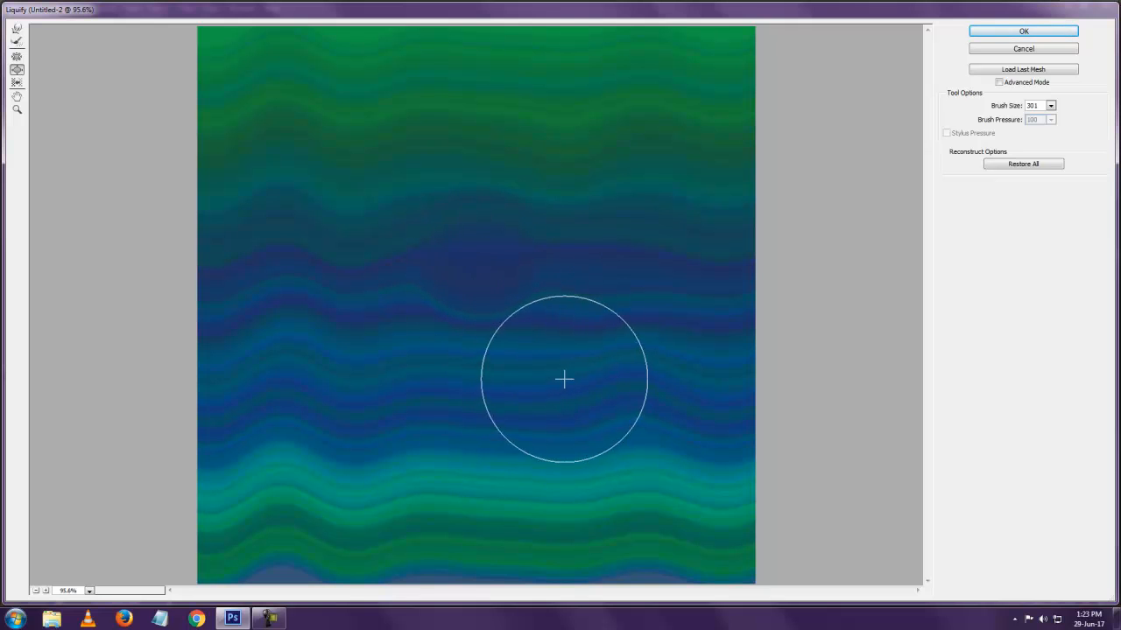
Reduce the brush size to 125 and bloat a small round spot in the blue bands at the lower right
key(bracketleft)
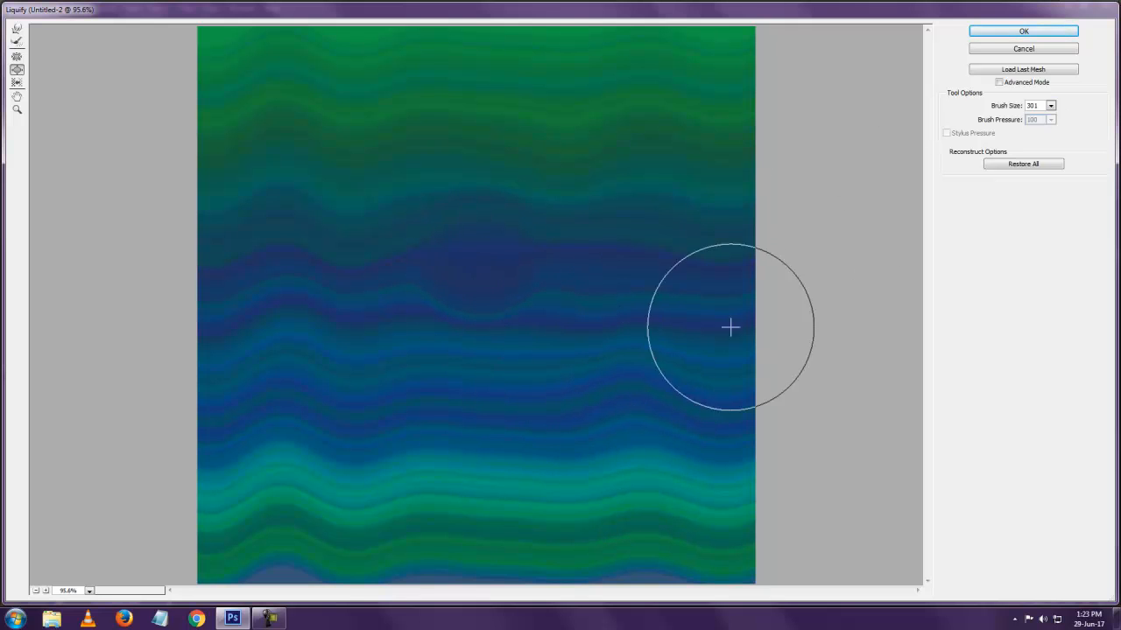
key(bracketleft)
key(bracketleft)
key(bracketleft)
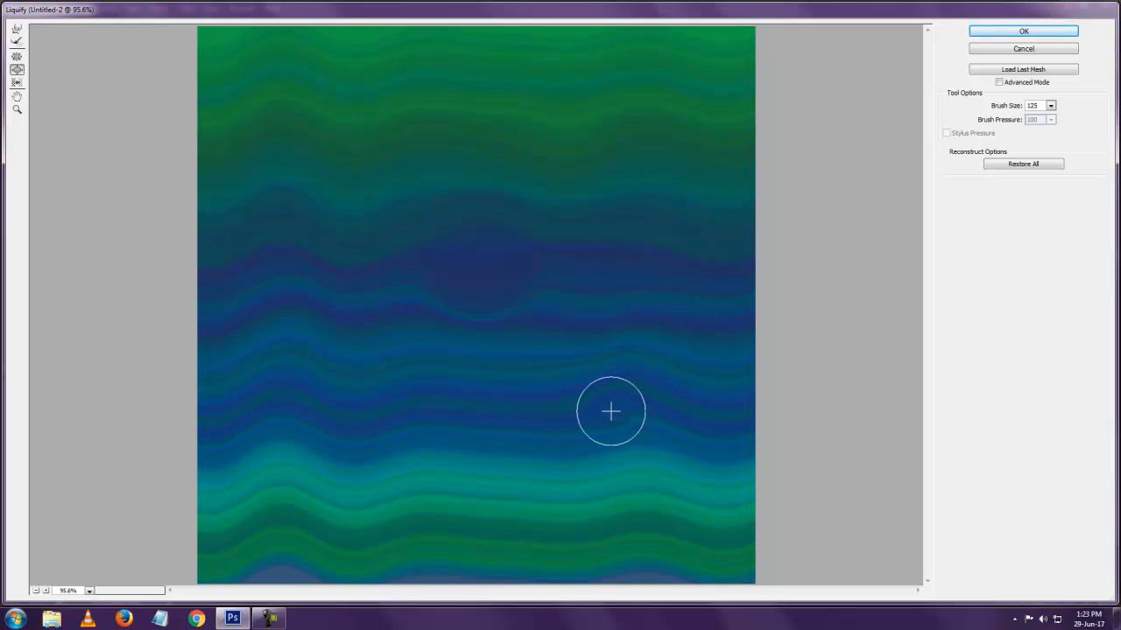
click(611, 411)
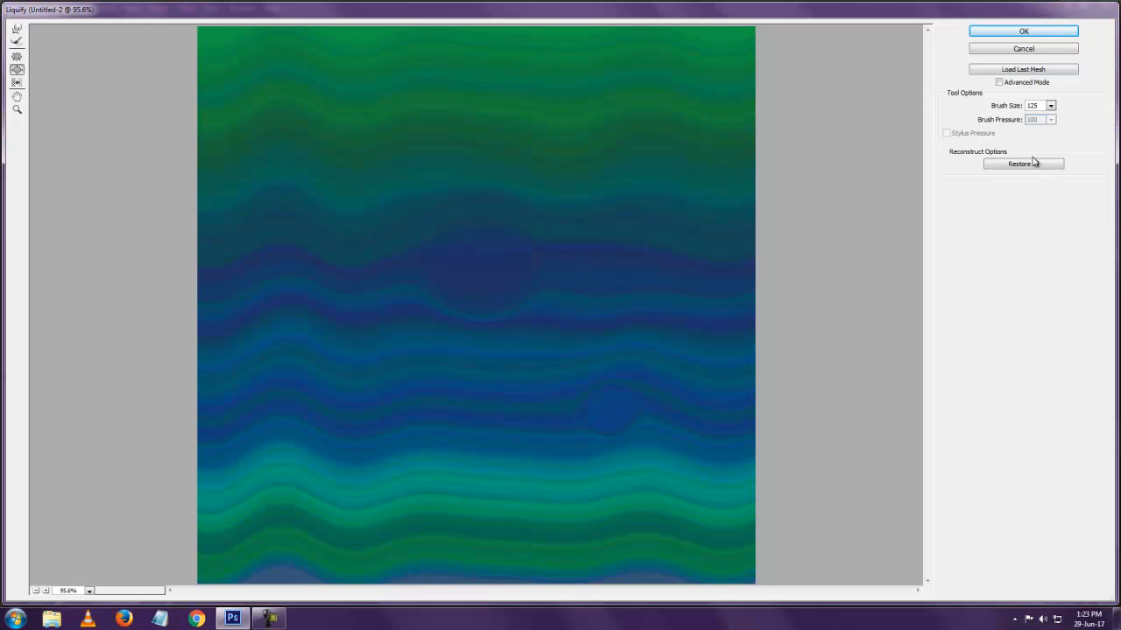
Push short swirls into the blue, teal and green bands with the Forward Warp tool and apply the Liquify changes
click(17, 29)
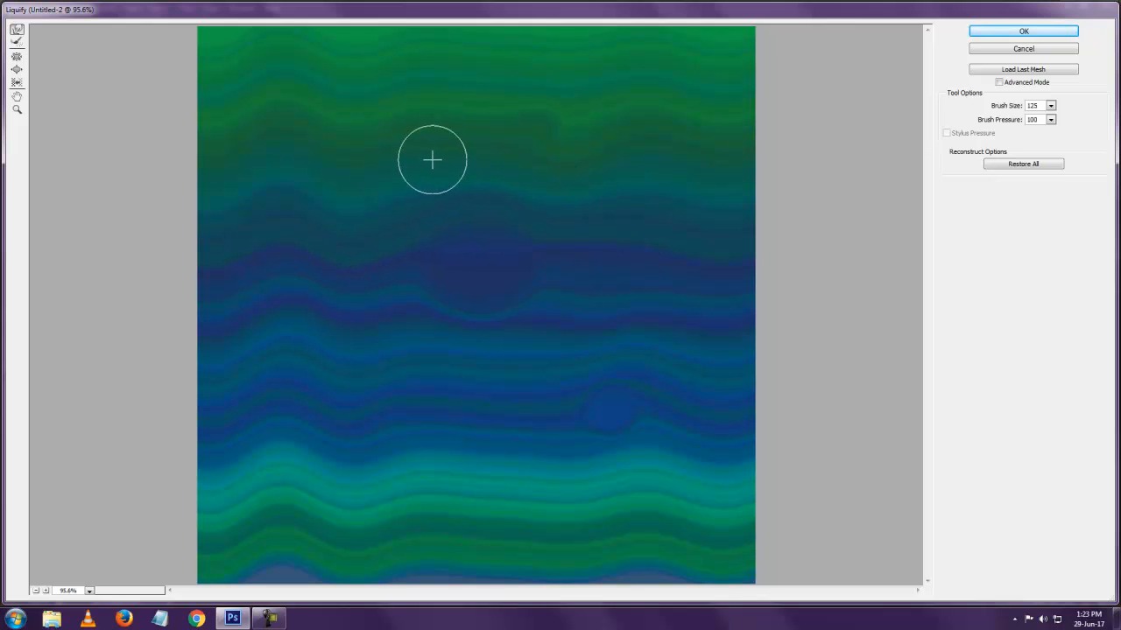
drag(598, 312, 550, 332)
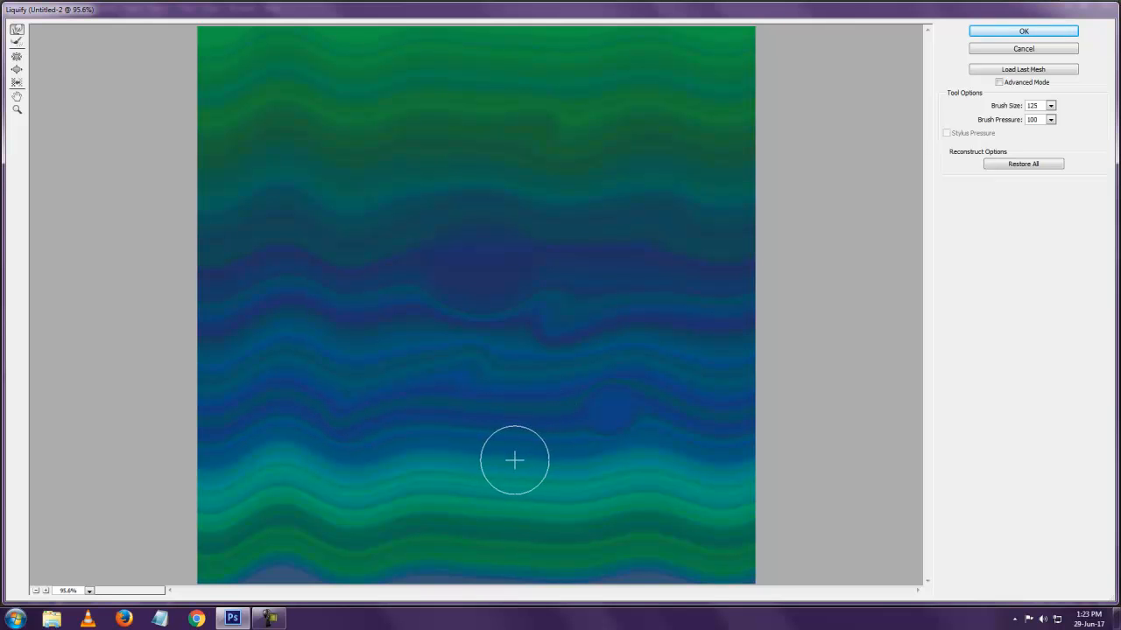
drag(508, 472, 540, 458)
drag(477, 511, 425, 535)
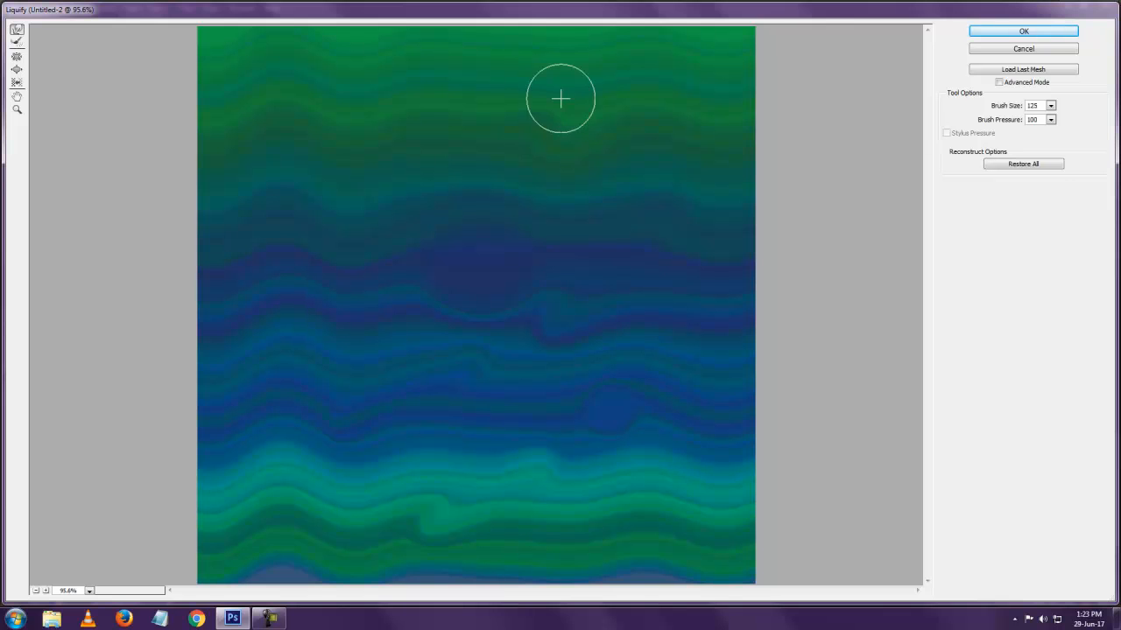
drag(607, 79, 562, 110)
drag(482, 110, 426, 130)
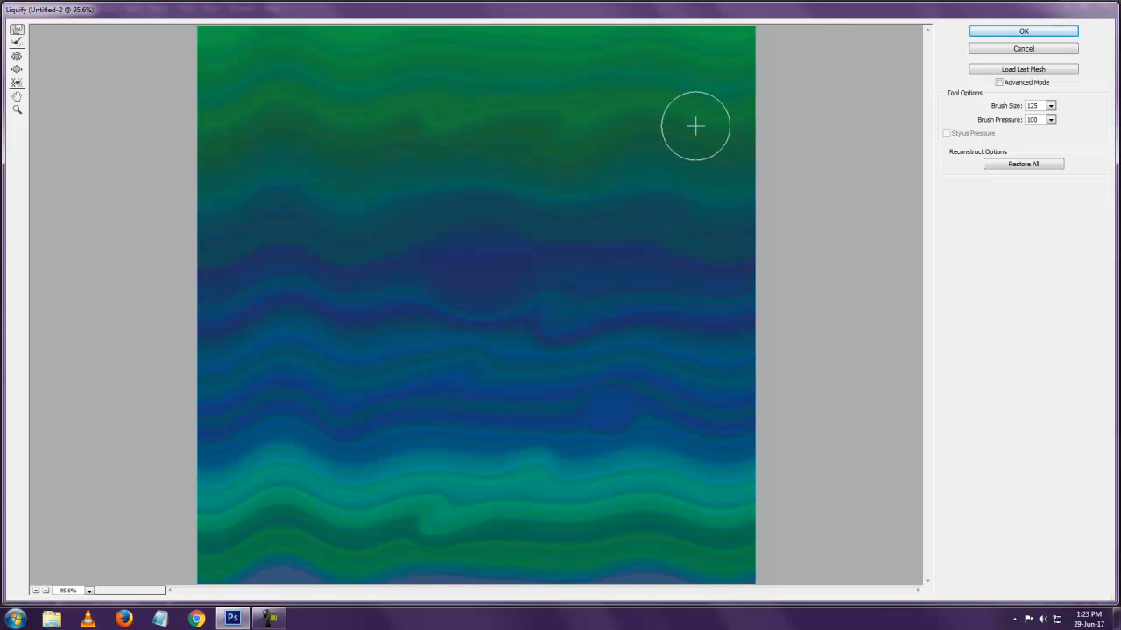
click(1003, 33)
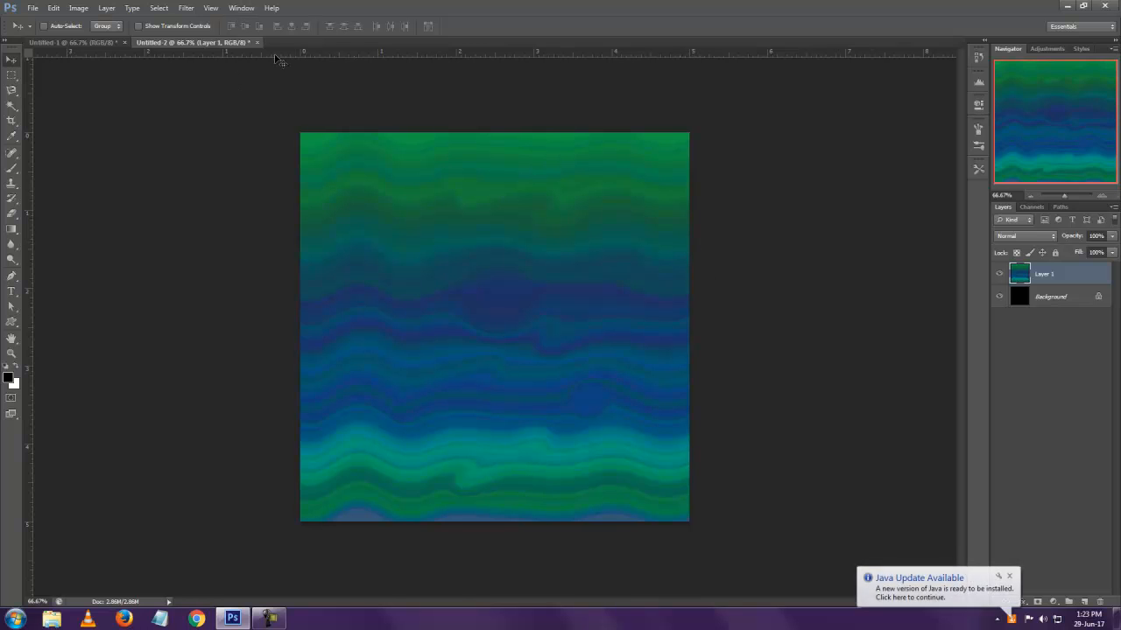
click(1008, 576)
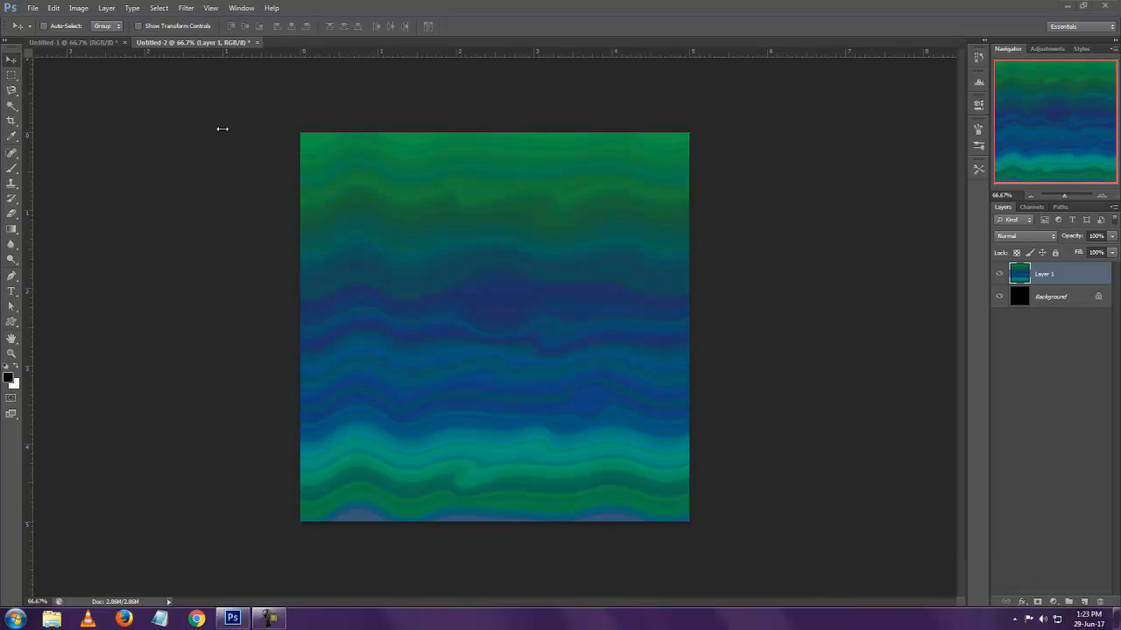
Apply the Spherize filter to the layer at 100% in Normal mode
click(185, 8)
mouse_move(245, 139)
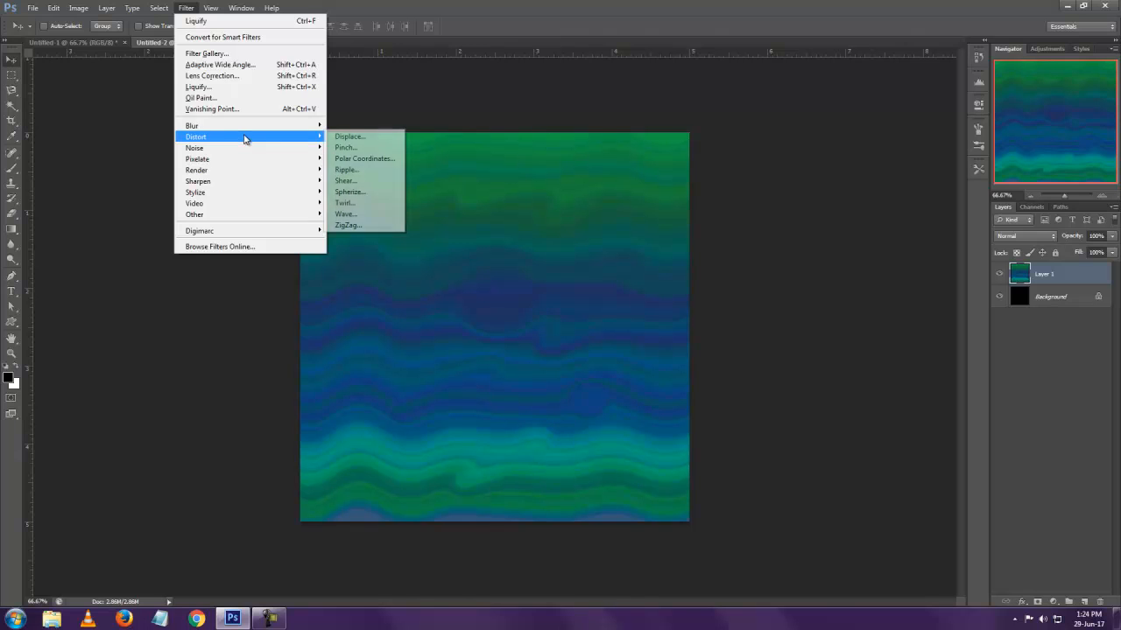
click(366, 193)
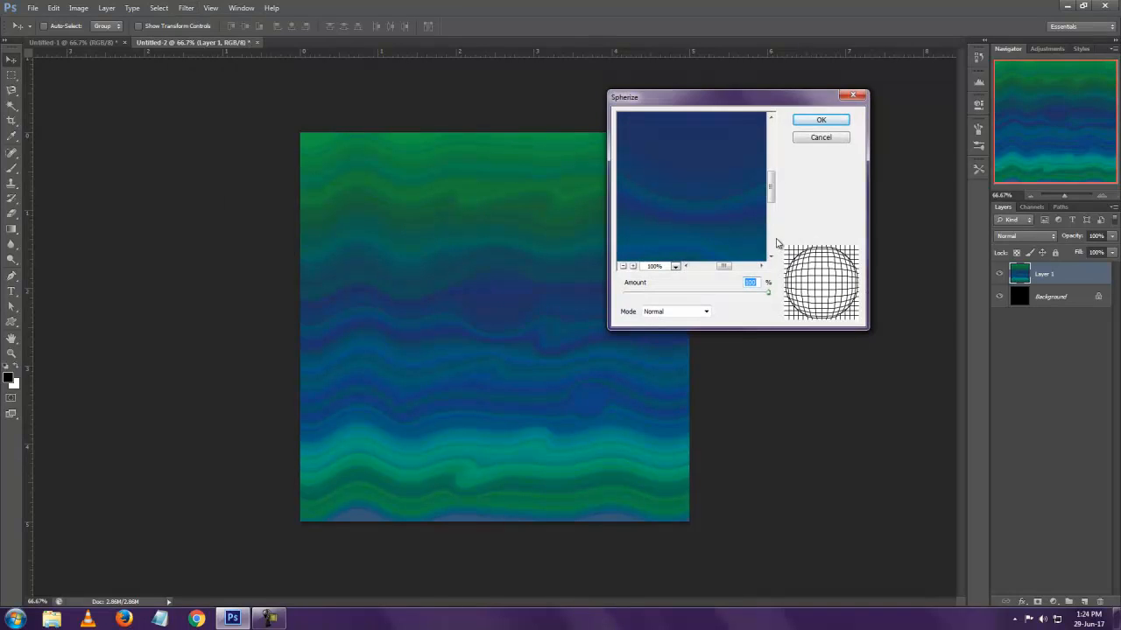
click(624, 266)
click(624, 266)
click(624, 266)
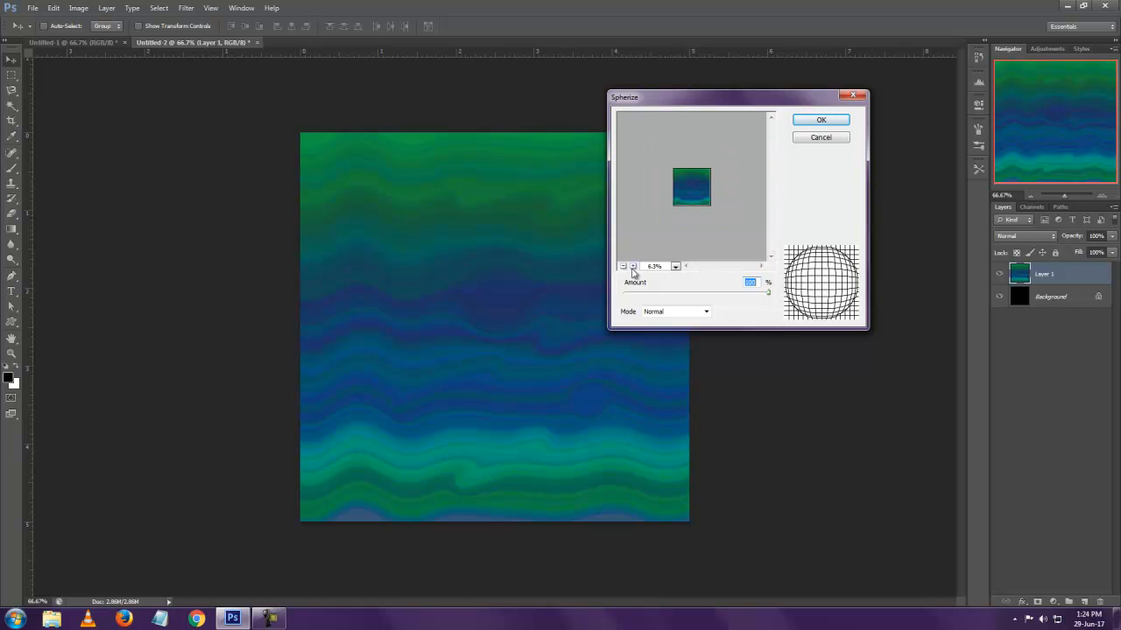
click(634, 267)
click(634, 267)
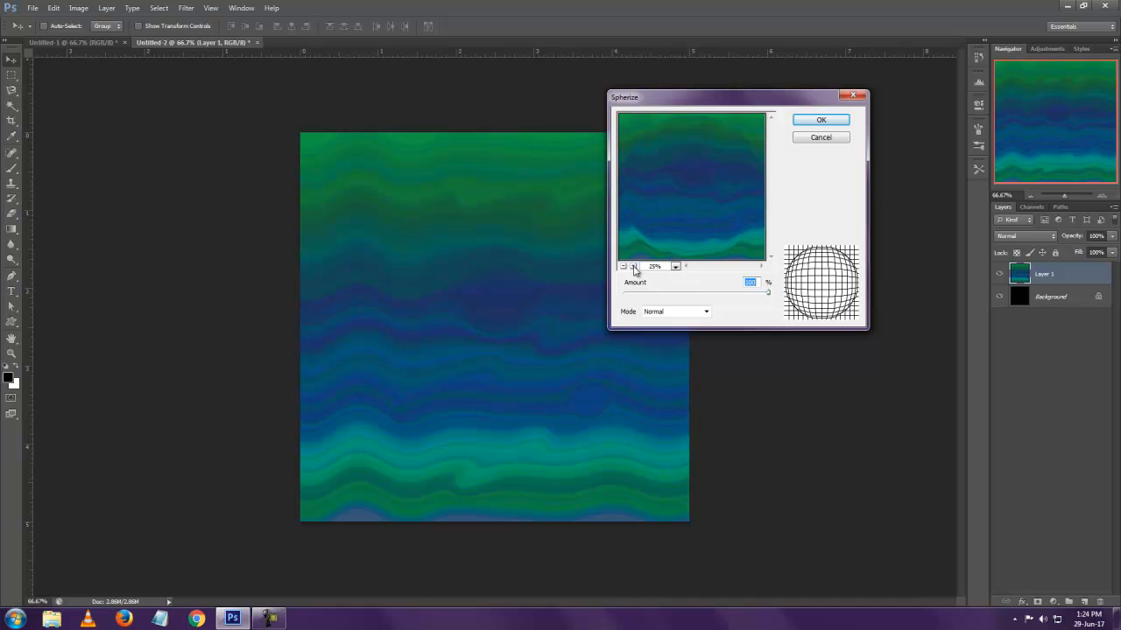
click(822, 120)
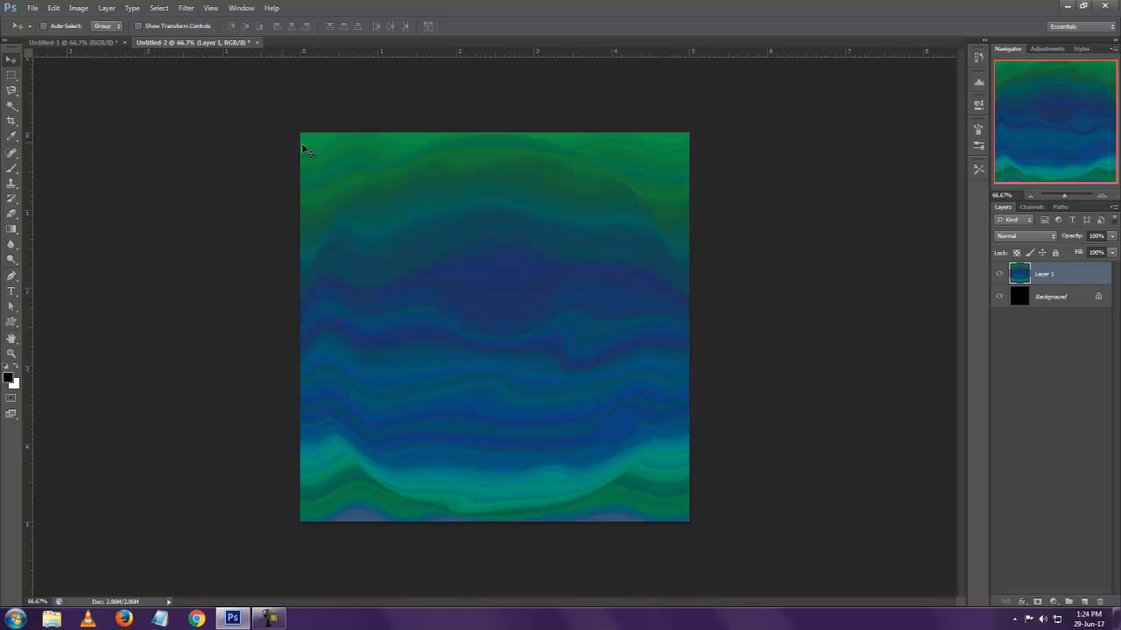
Select a circle spanning the whole canvas, copy it to a new layer and hide Layer 1
drag(11, 75, 44, 83)
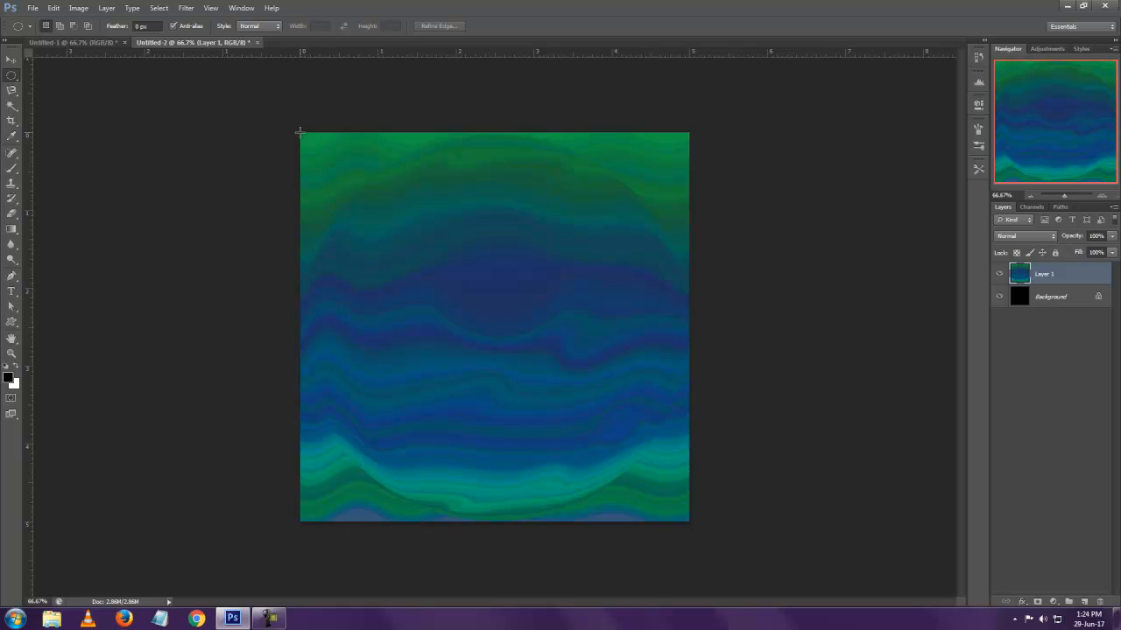
drag(299, 131, 689, 521)
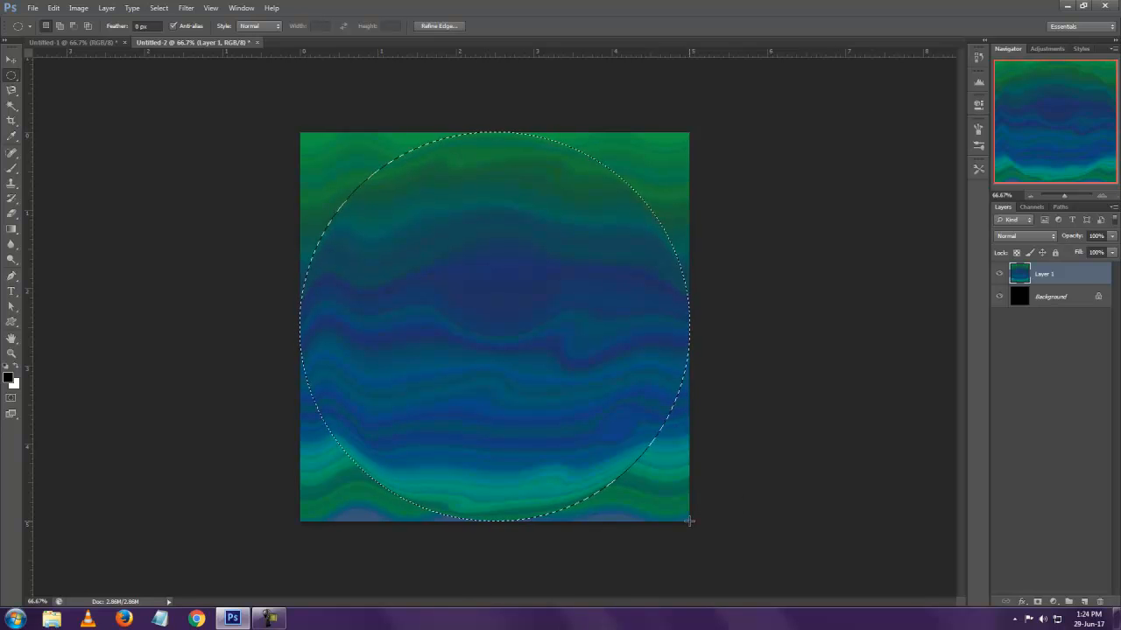
key(ctrl+shift+alt+n)
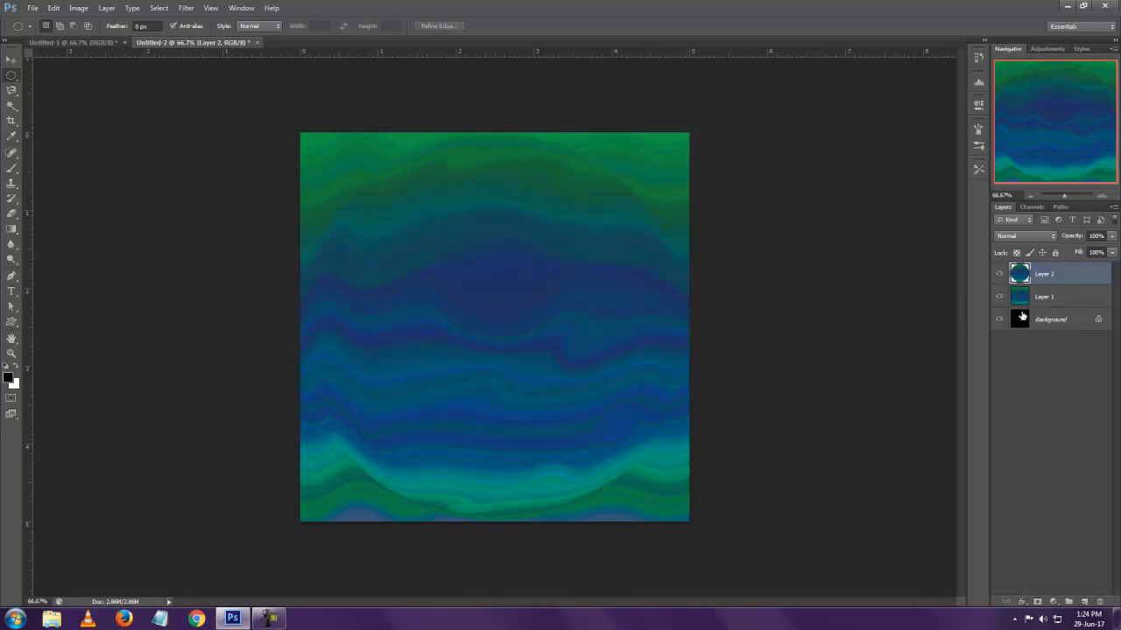
click(998, 296)
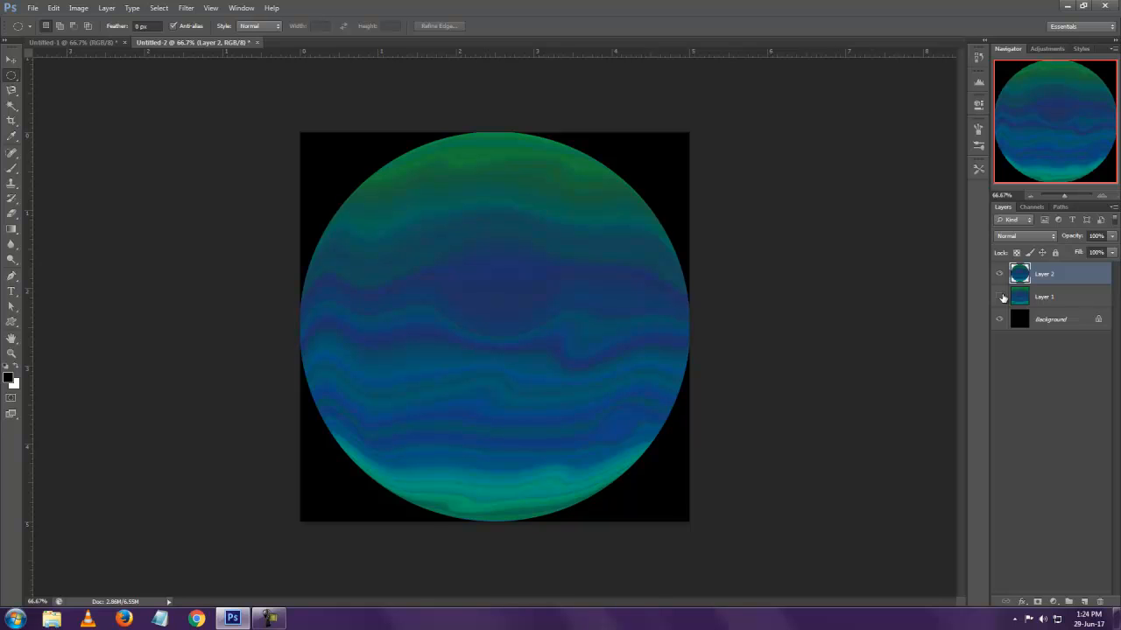
key(v)
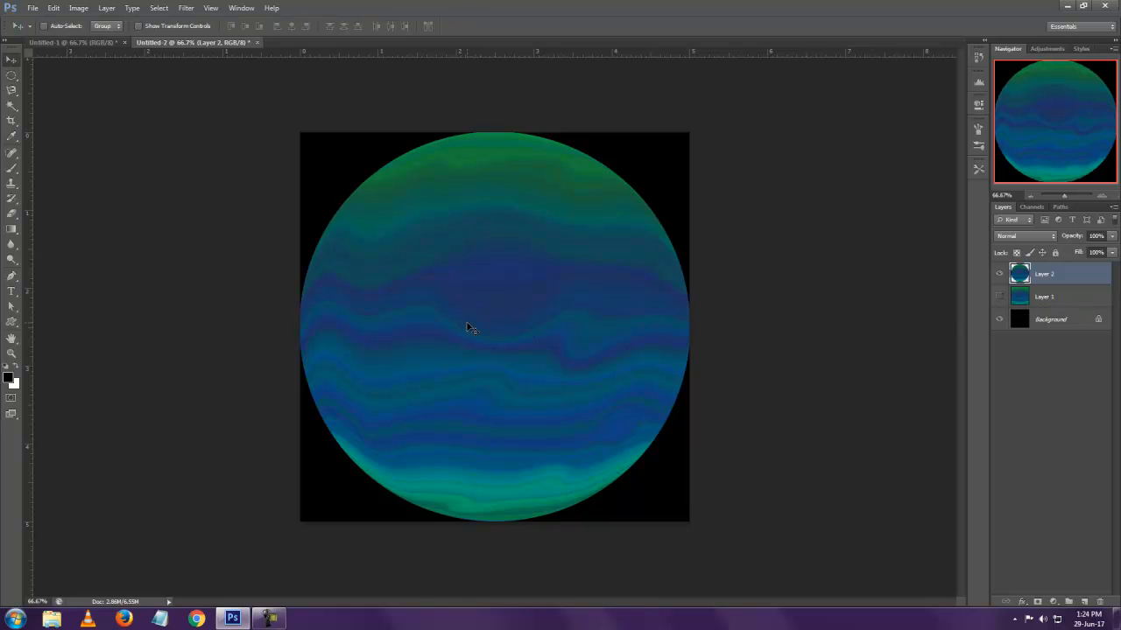
Move the planet circle into the Untitled-1 document, scale it to 81% and position it on the black canvas
drag(471, 327, 413, 338)
key(ctrl+t)
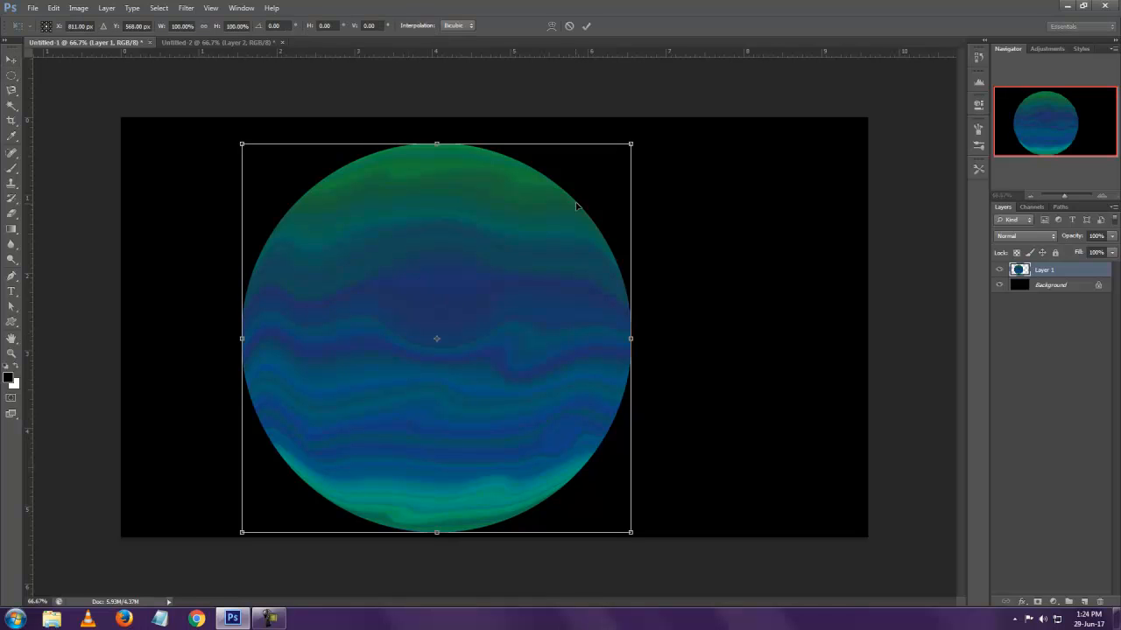
drag(627, 147, 592, 181)
drag(527, 280, 490, 270)
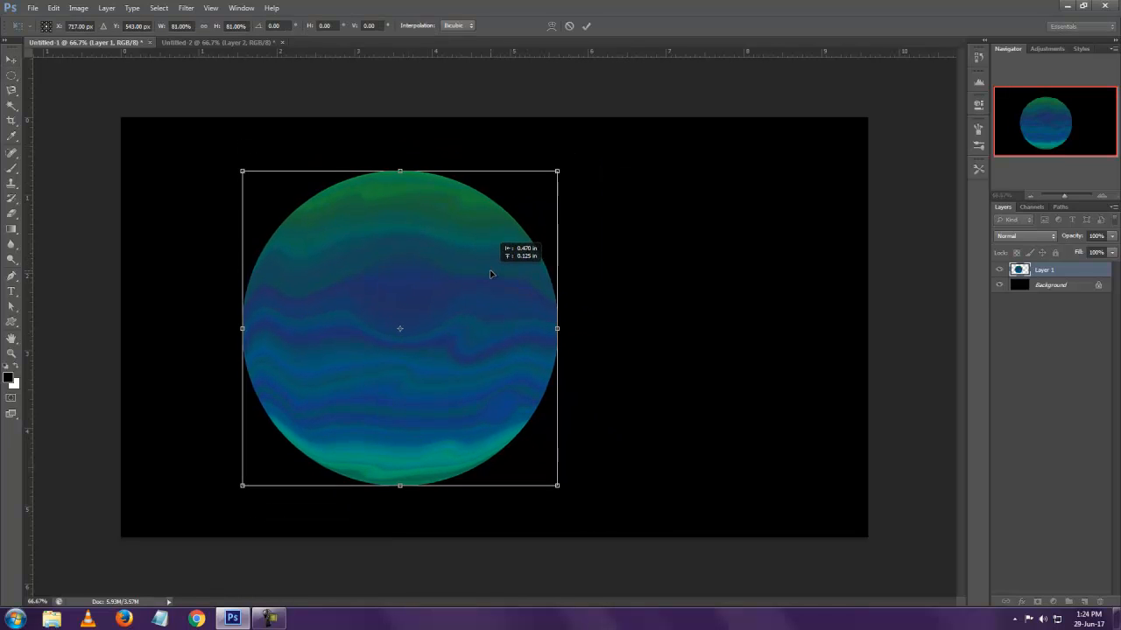
key(Return)
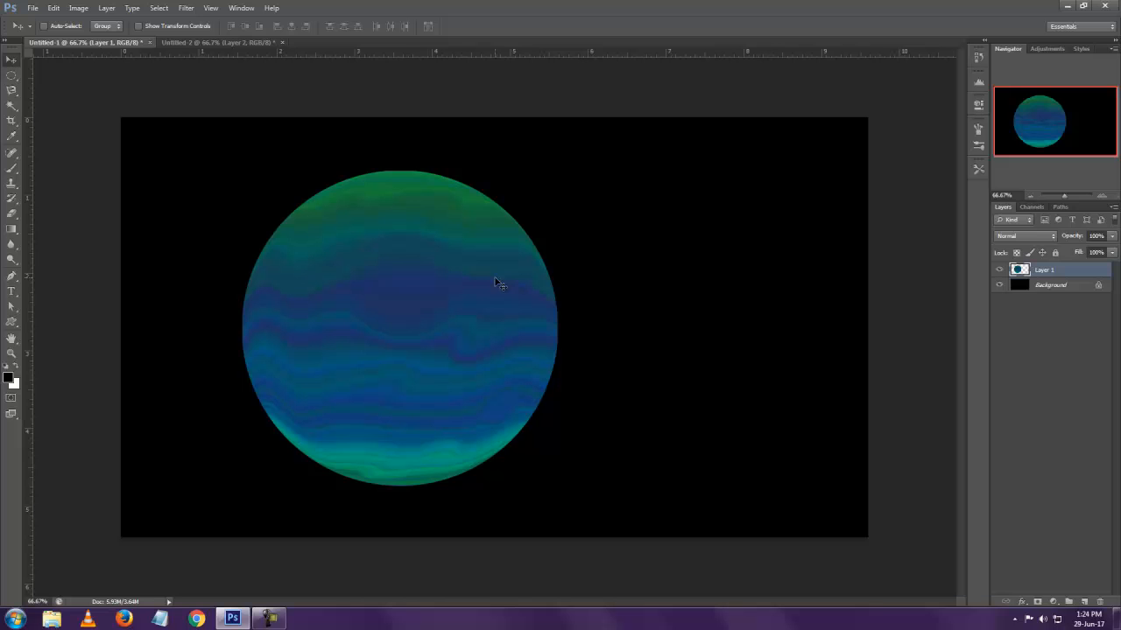
Add an Outer Glow to the planet layer in dark blue 1e3361, sampled from the planet's bands
double_click(1070, 273)
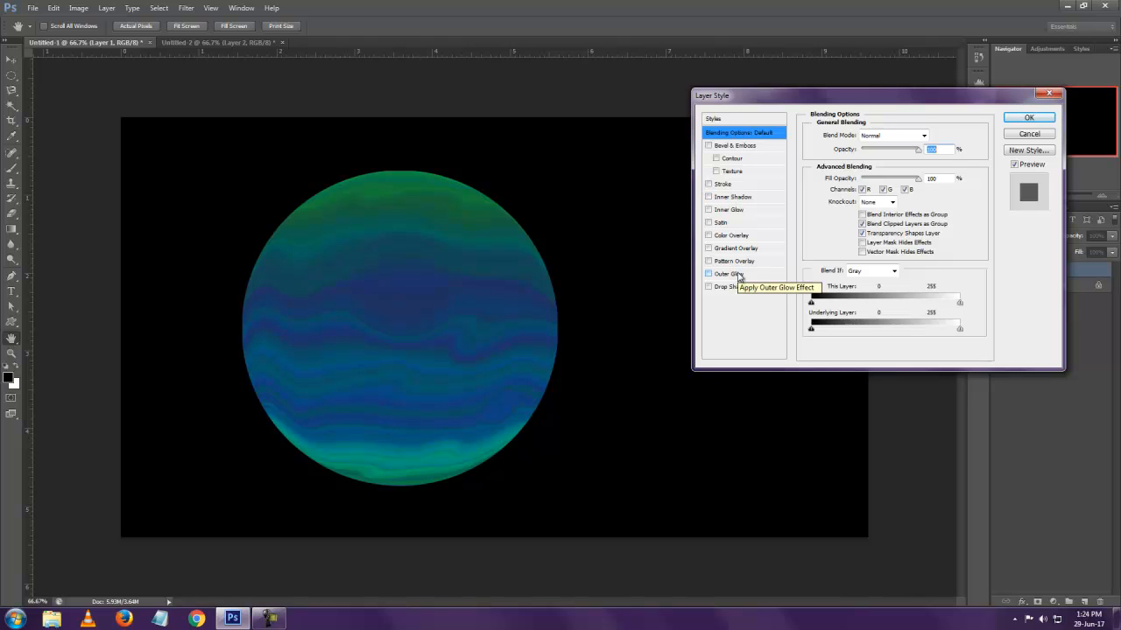
click(740, 276)
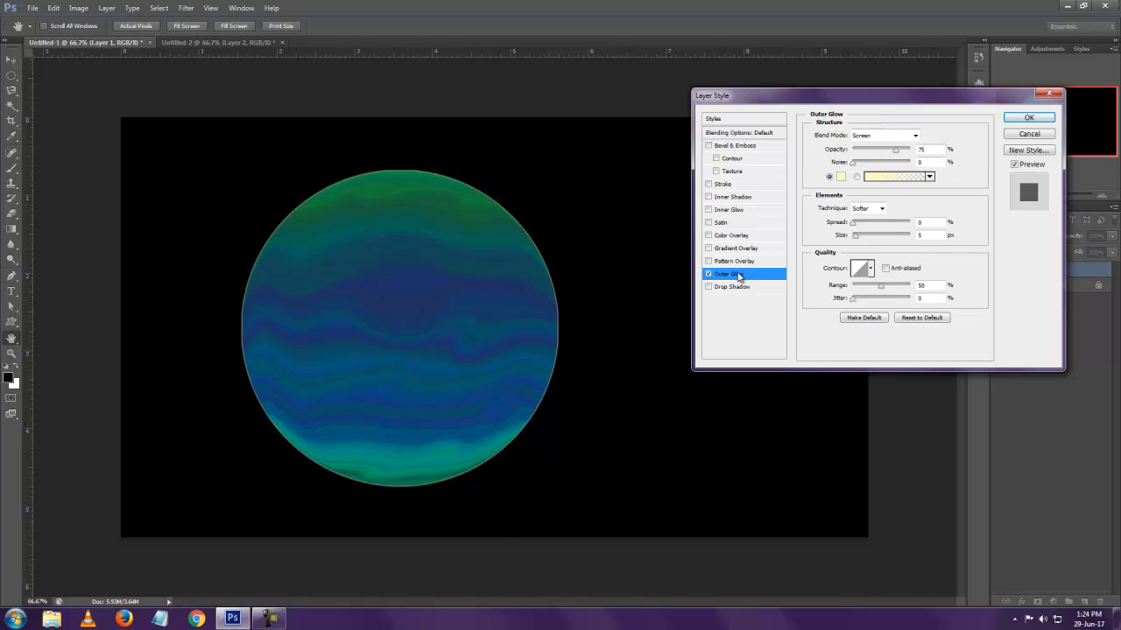
click(839, 185)
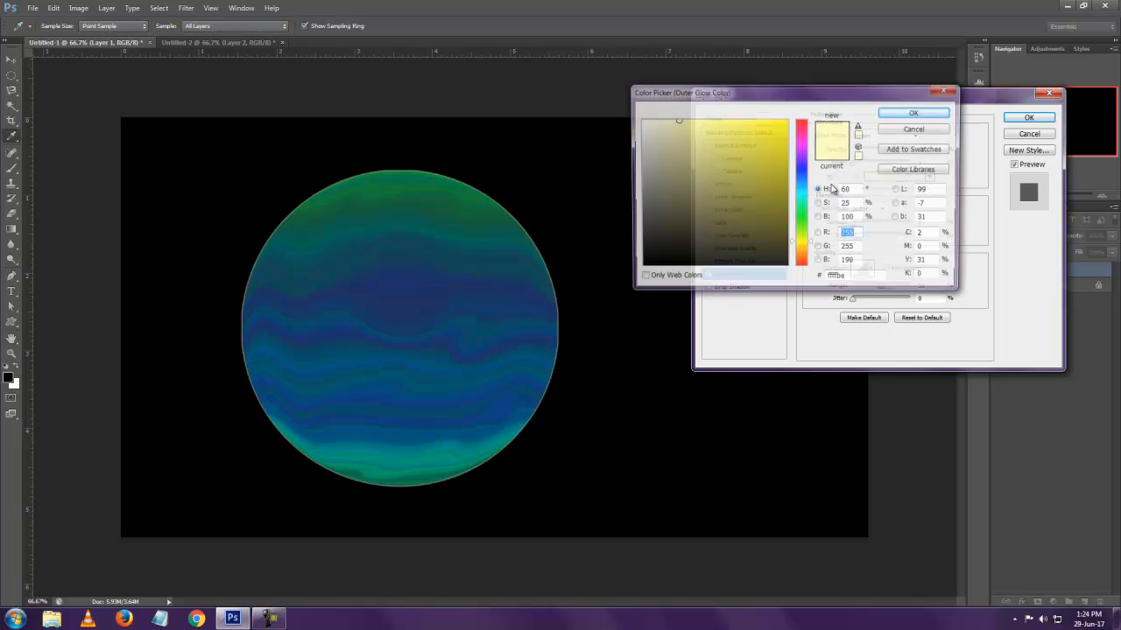
click(528, 242)
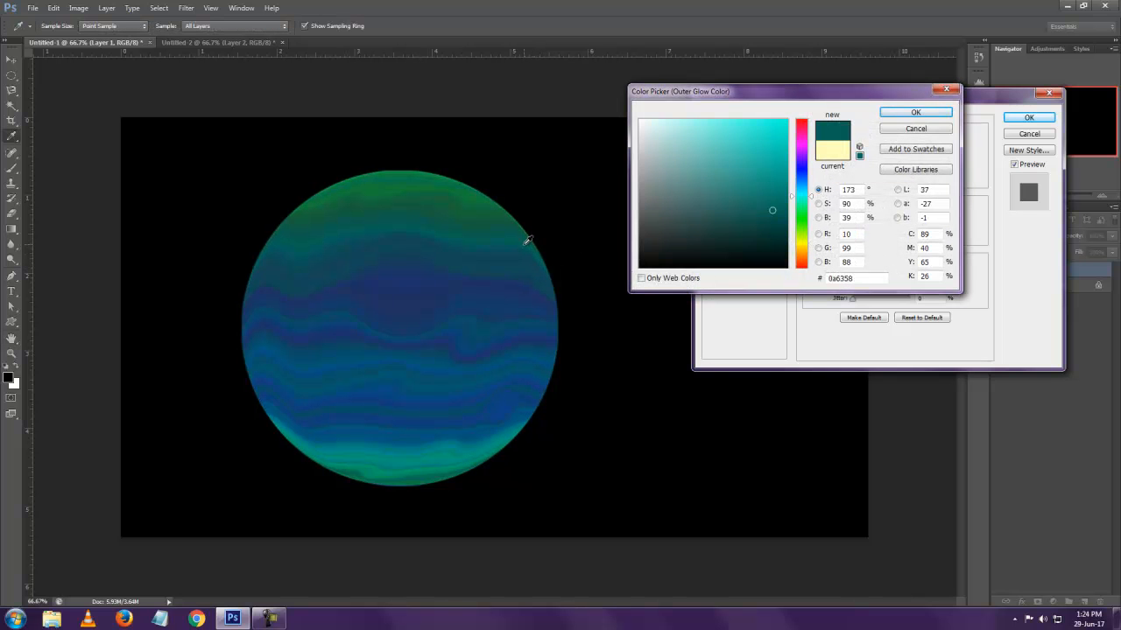
click(519, 286)
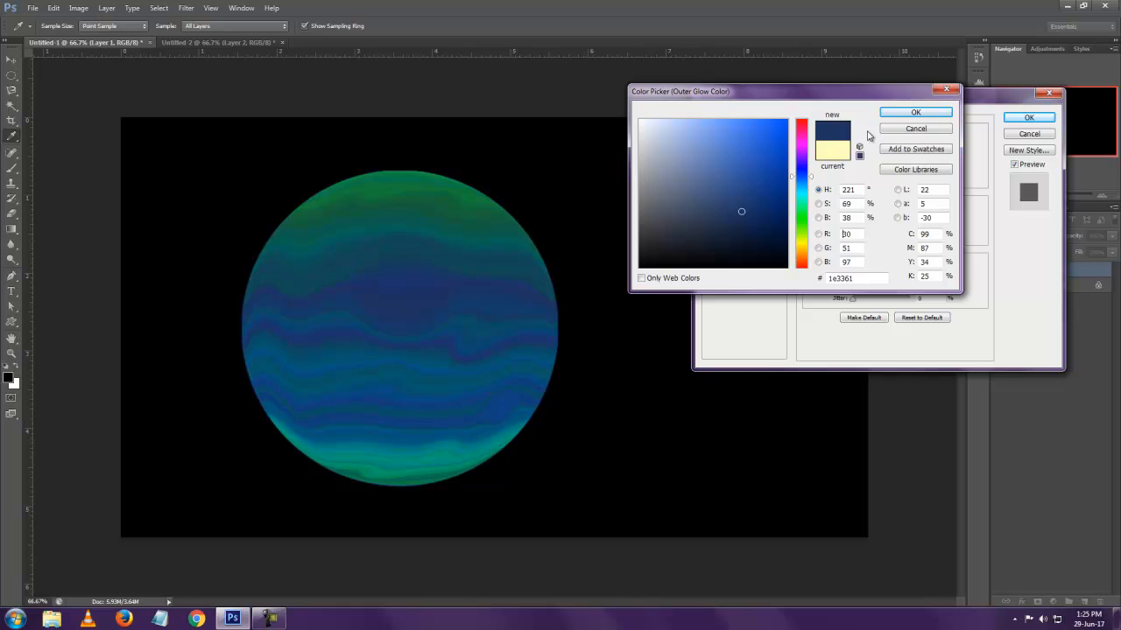
click(930, 114)
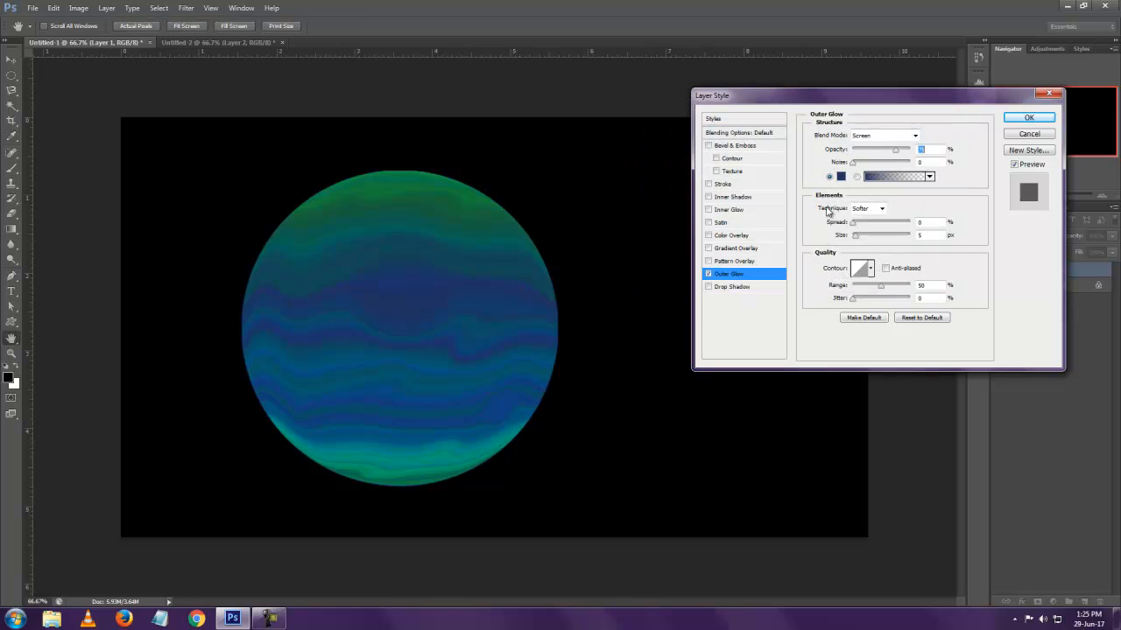
Set the Outer Glow to Normal blend mode at 100% opacity and enlarge it into a wide halo
click(871, 136)
click(865, 133)
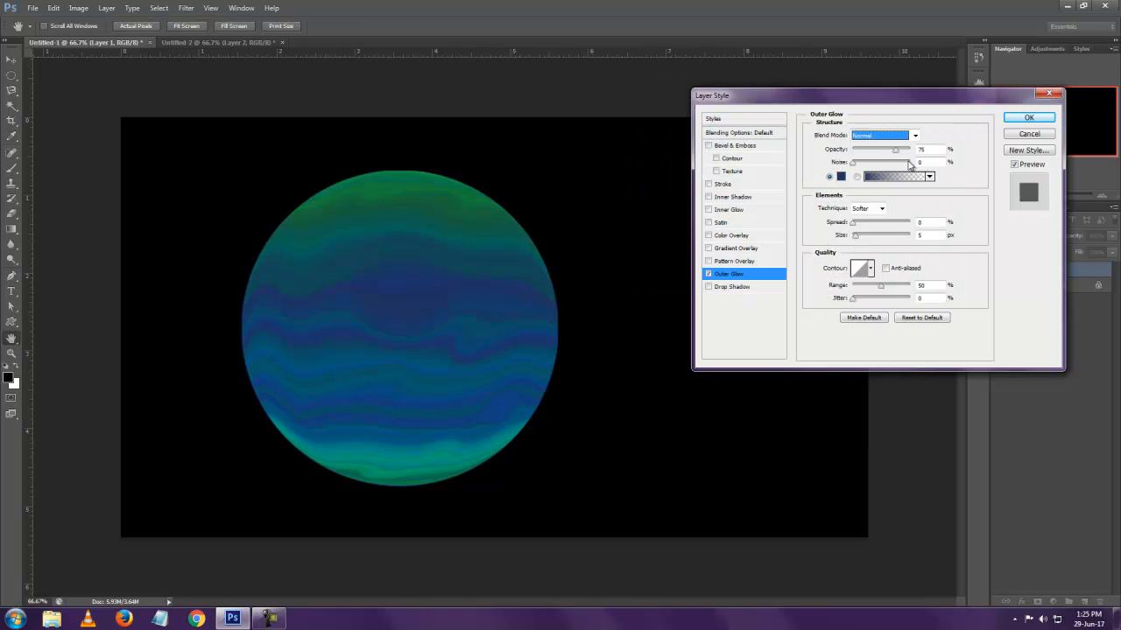
drag(895, 150, 910, 150)
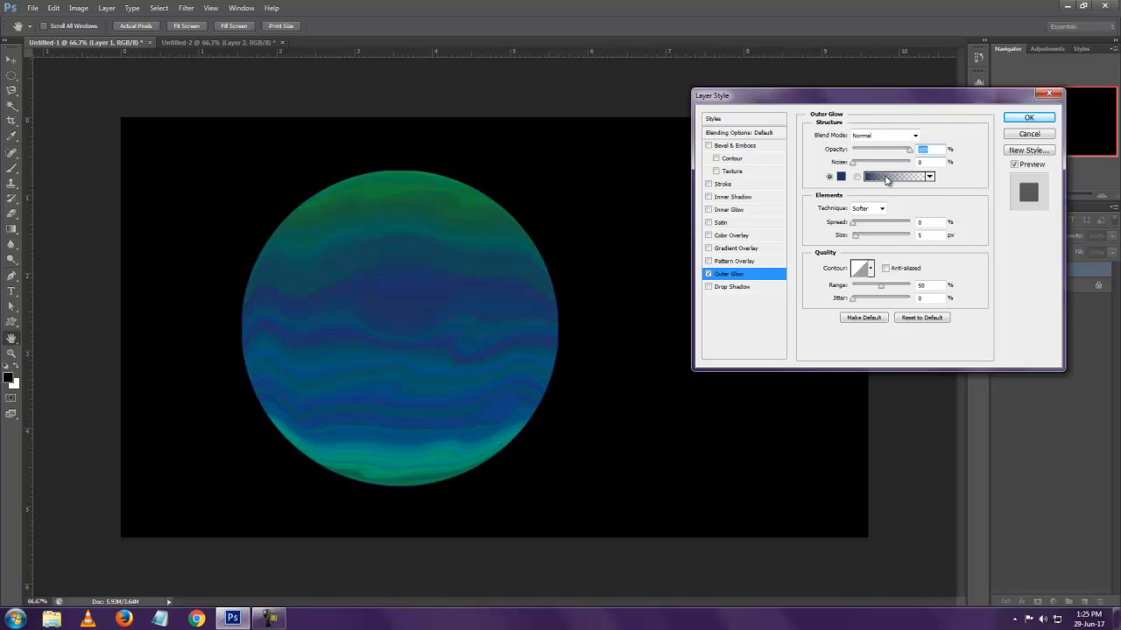
drag(856, 239, 875, 242)
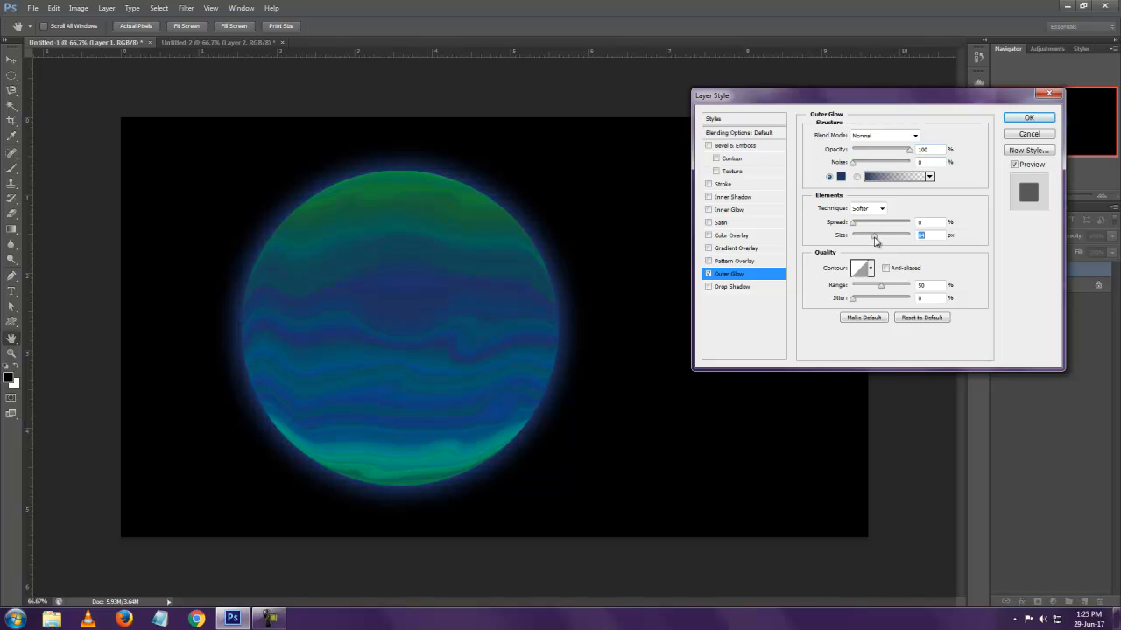
Change the Outer Glow colour to green 147e3b, sampled from the planet's upper band, and reduce the glow size to a thin halo
click(842, 179)
click(477, 193)
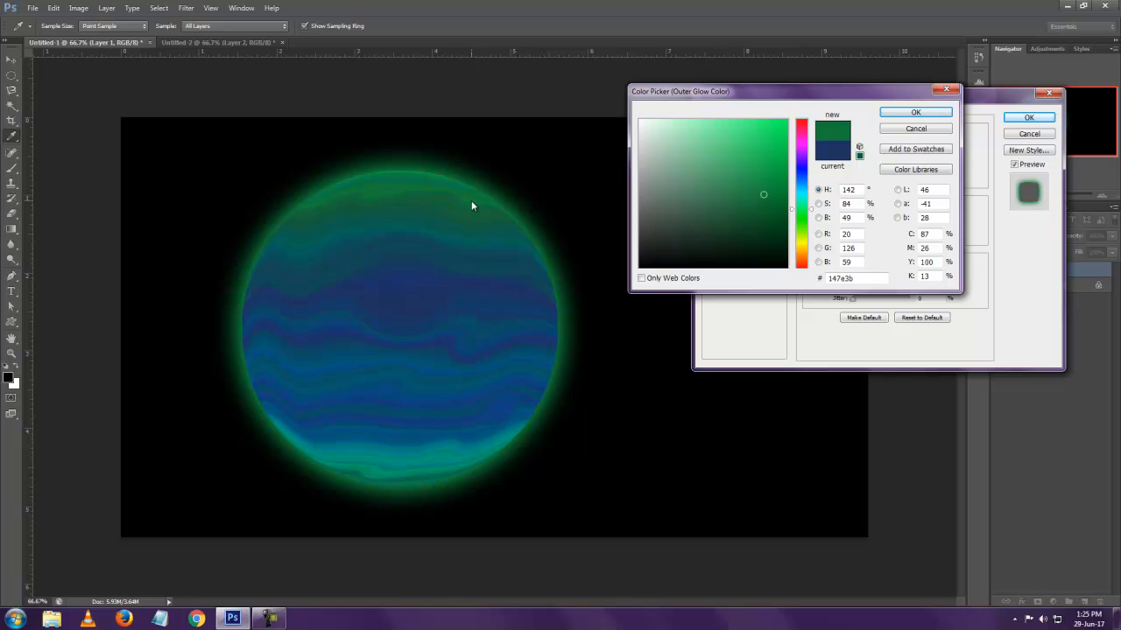
click(915, 112)
drag(873, 237, 866, 239)
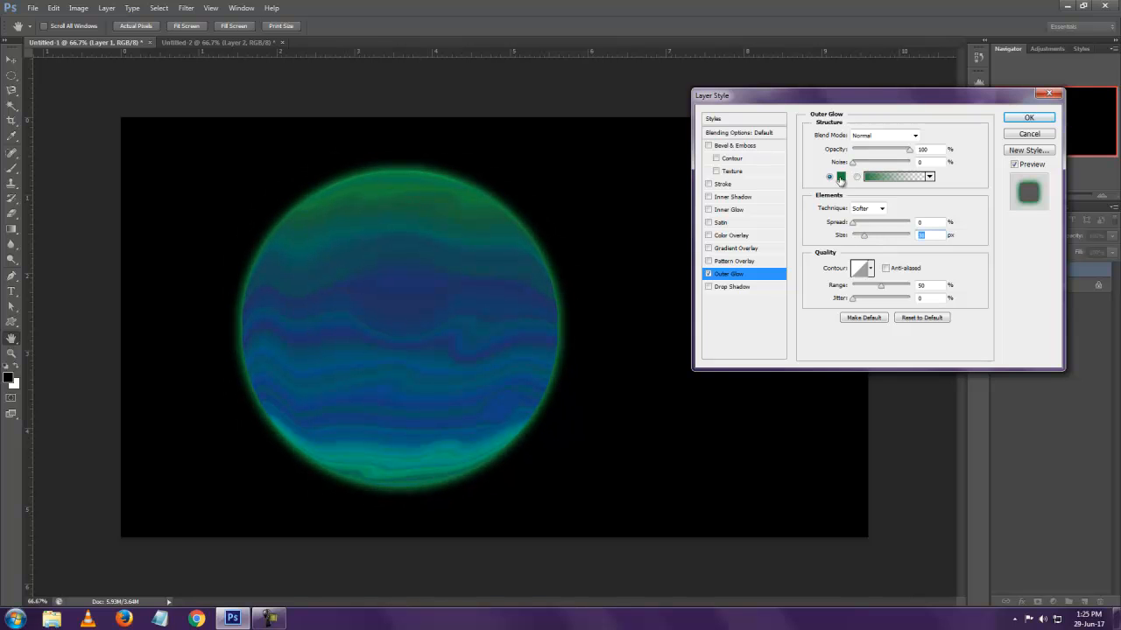
Copy the Outer Glow's colour code and add an Inner Glow in the same green, 147e3b
click(840, 179)
drag(864, 281, 776, 282)
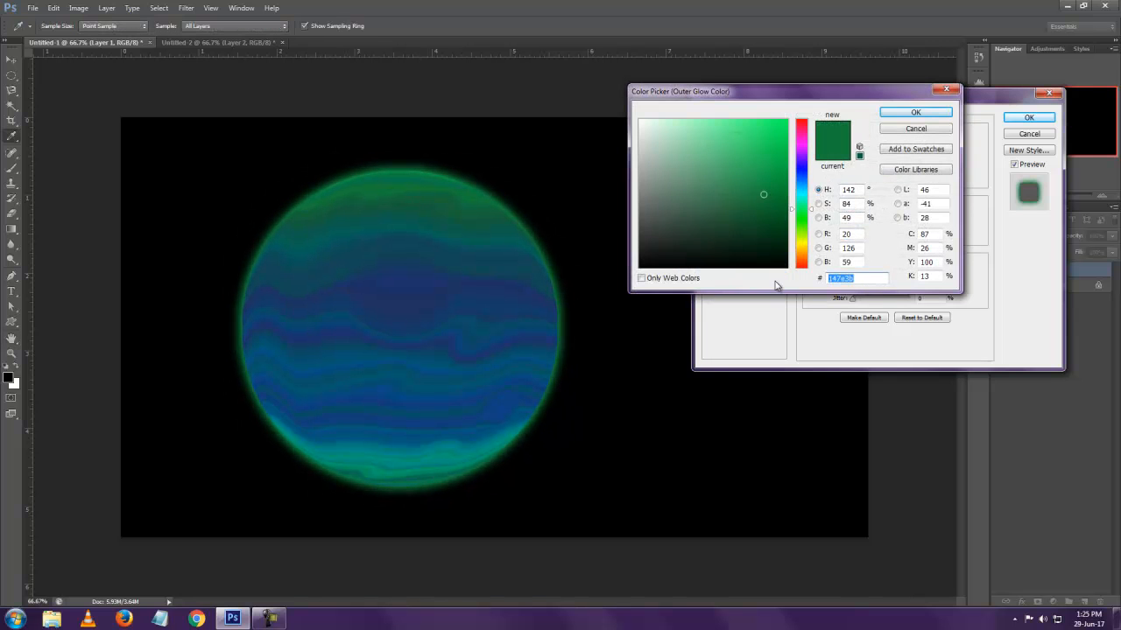
click(926, 128)
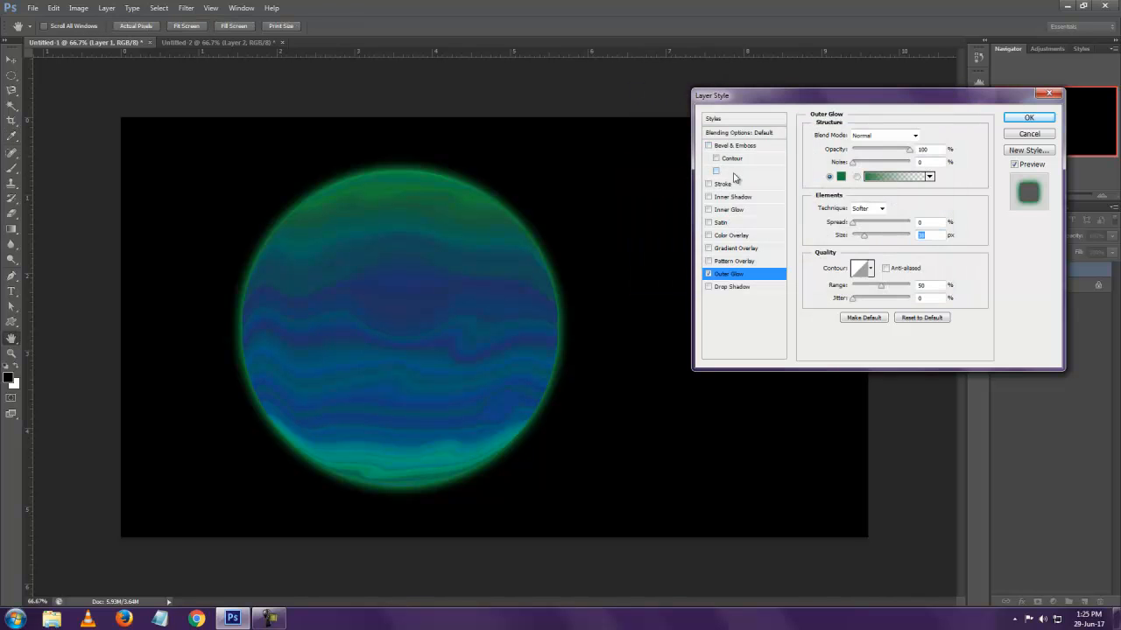
click(738, 211)
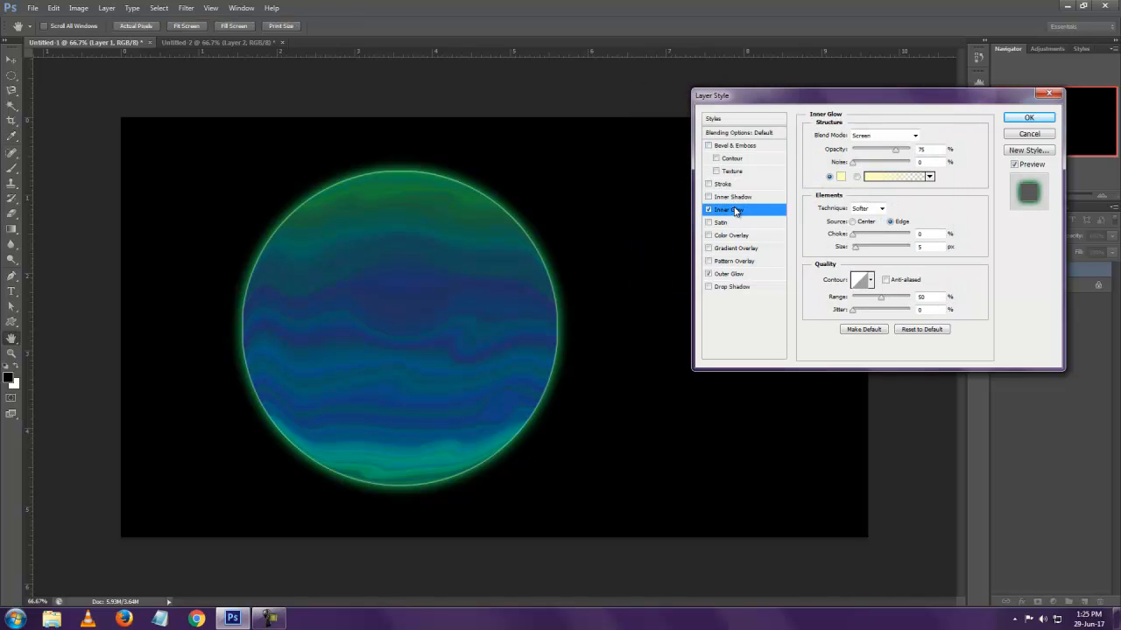
click(839, 178)
drag(863, 279, 809, 286)
key(ctrl+v)
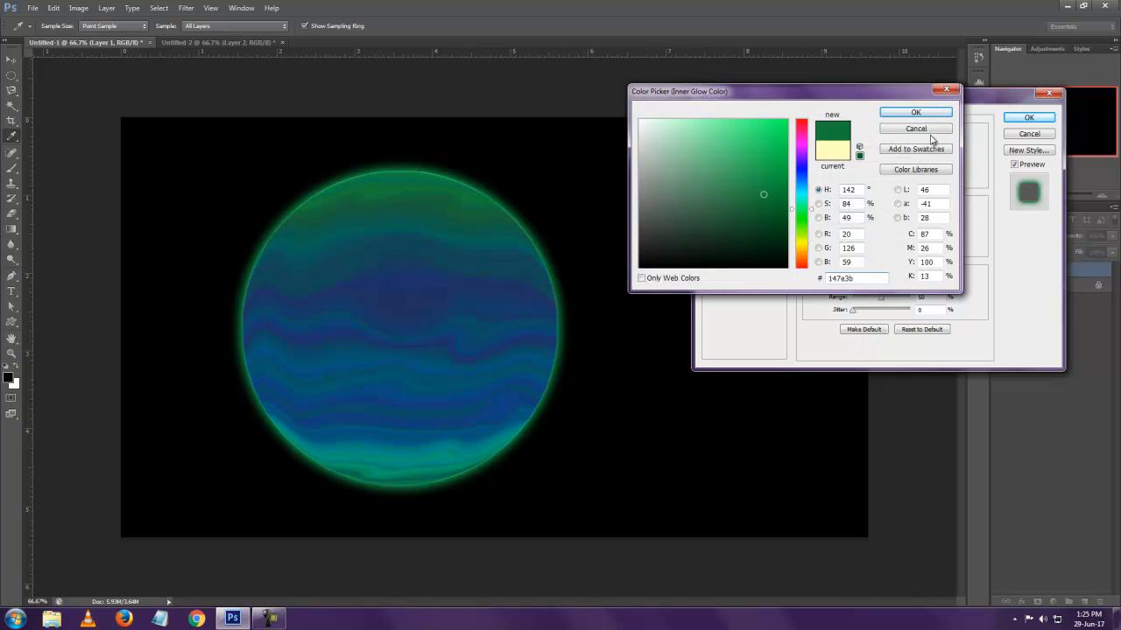
click(916, 112)
Set the Inner Glow to Normal blend mode, apply the layer style and collapse Layer 1's effects list
click(897, 137)
click(885, 149)
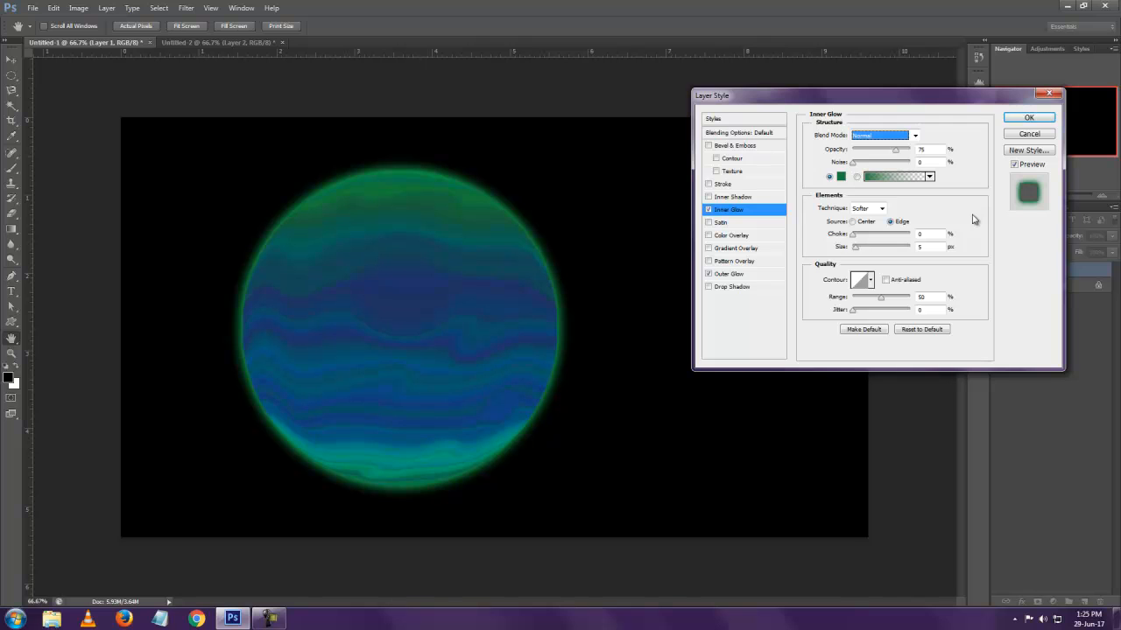
click(1029, 118)
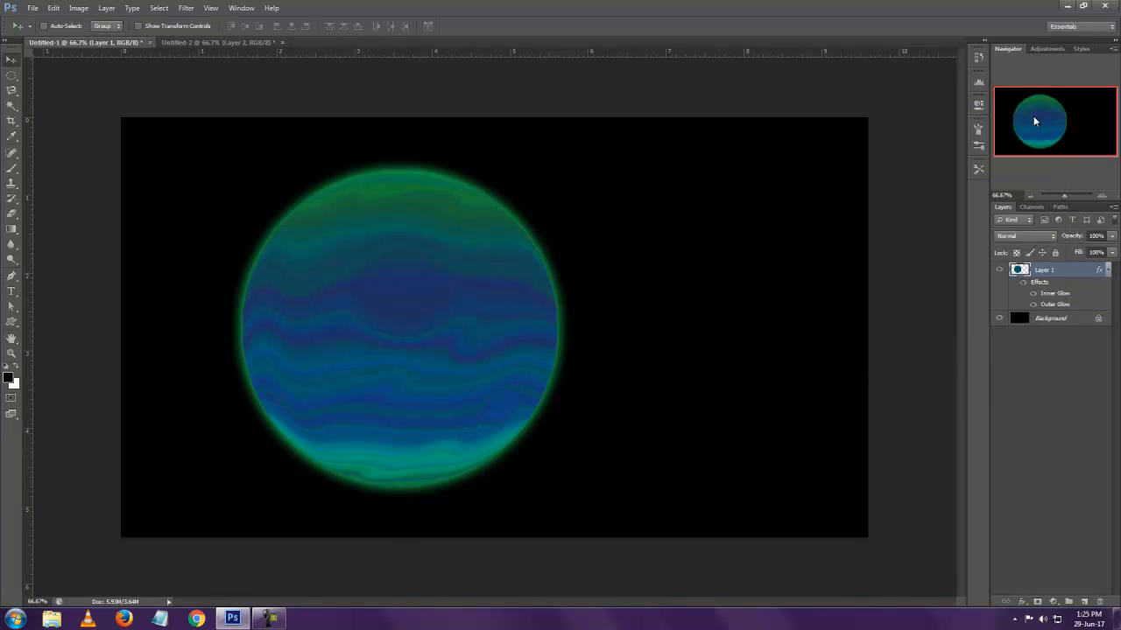
click(1109, 272)
Apply the Add Noise filter to the Background layer at 200%, Gaussian and Monochromatic
click(1073, 286)
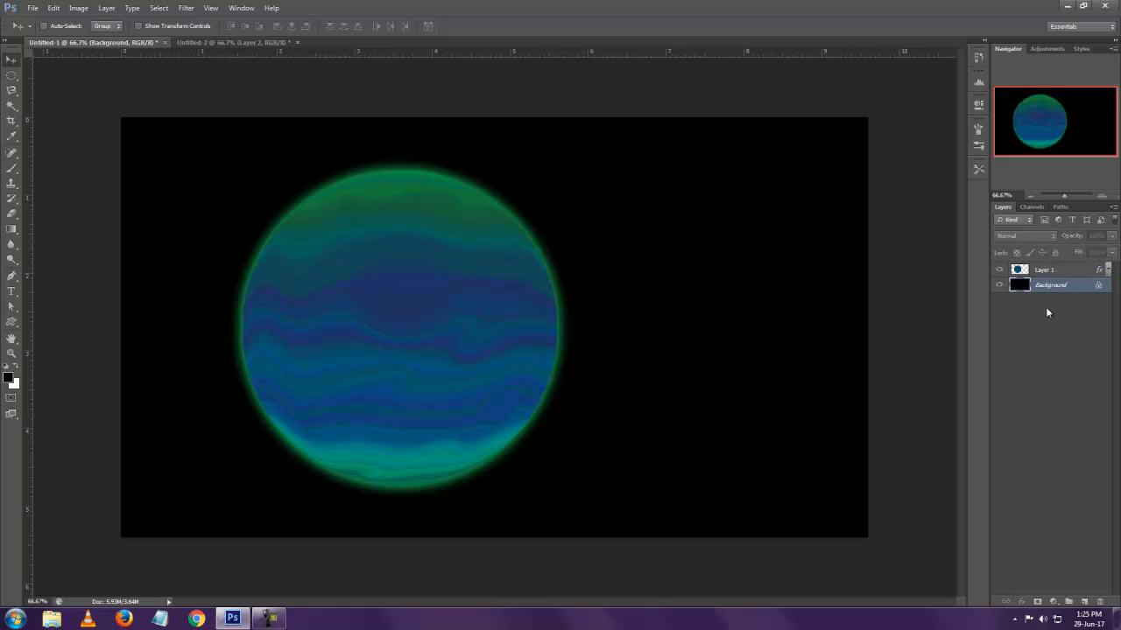
click(185, 7)
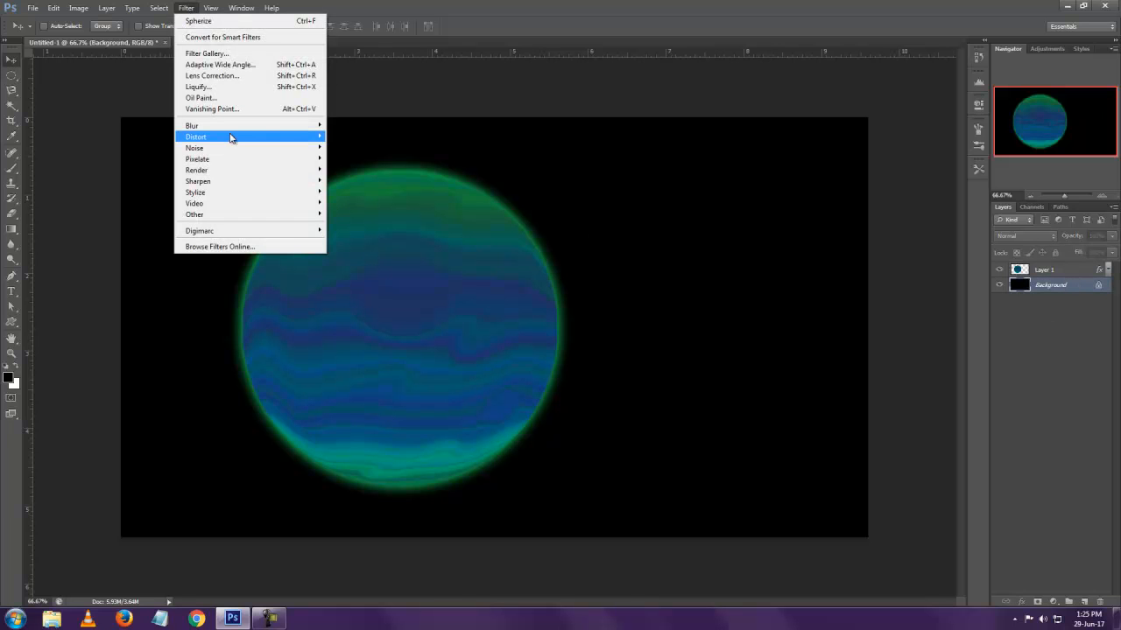
mouse_move(234, 141)
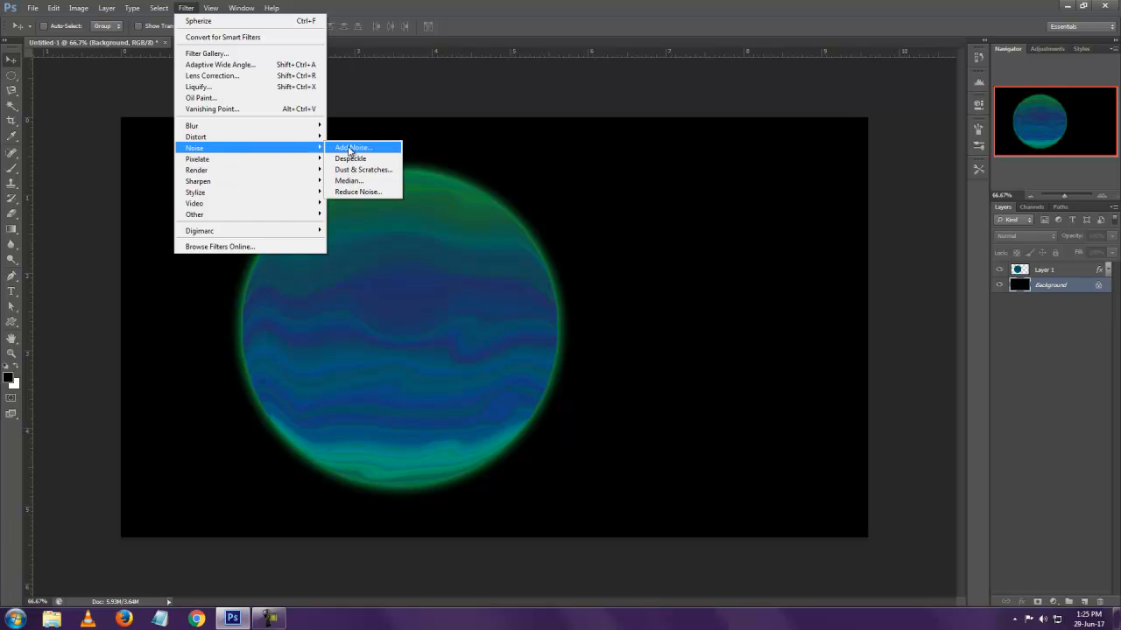
click(347, 146)
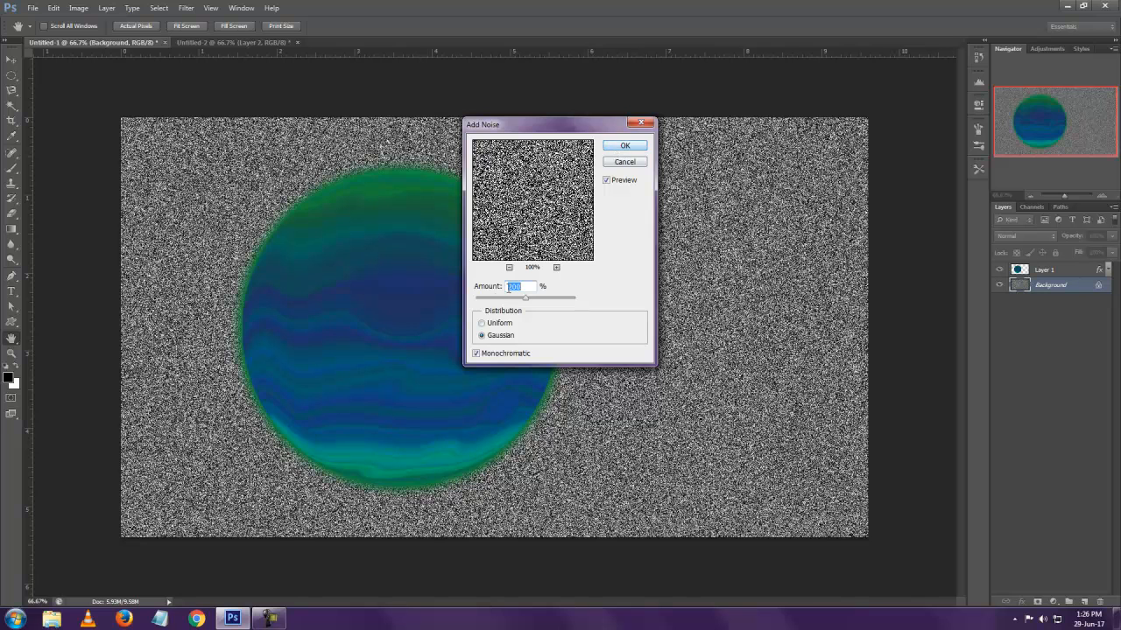
click(625, 145)
Apply a Gaussian Blur with a radius of 1 pixel to the Background noise
click(184, 8)
mouse_move(242, 129)
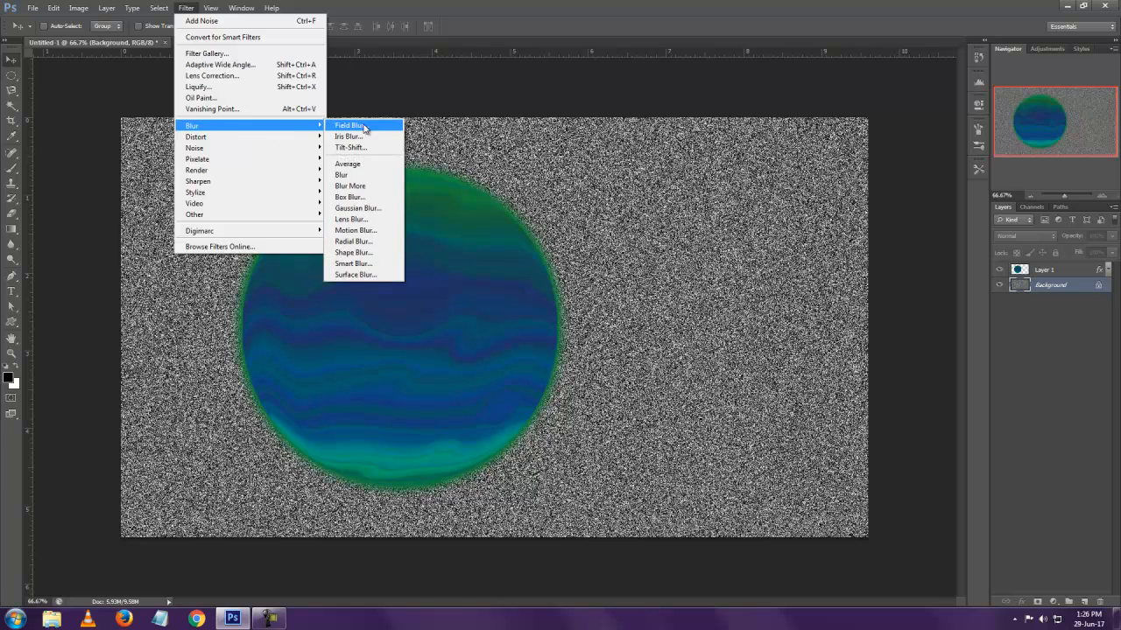
click(357, 208)
text(1)
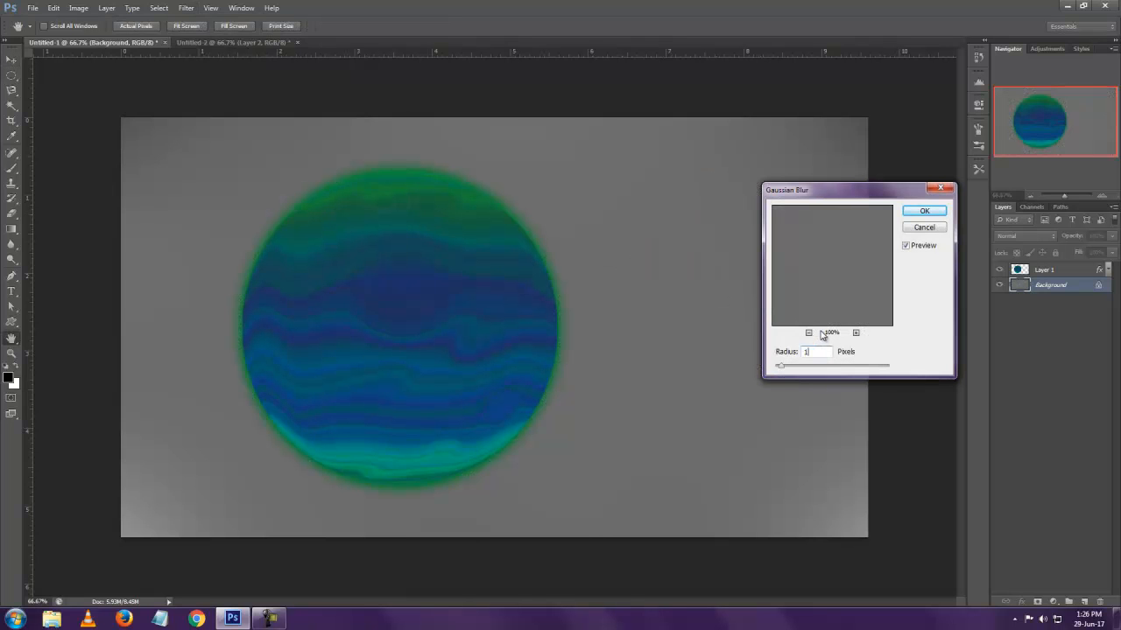
click(924, 212)
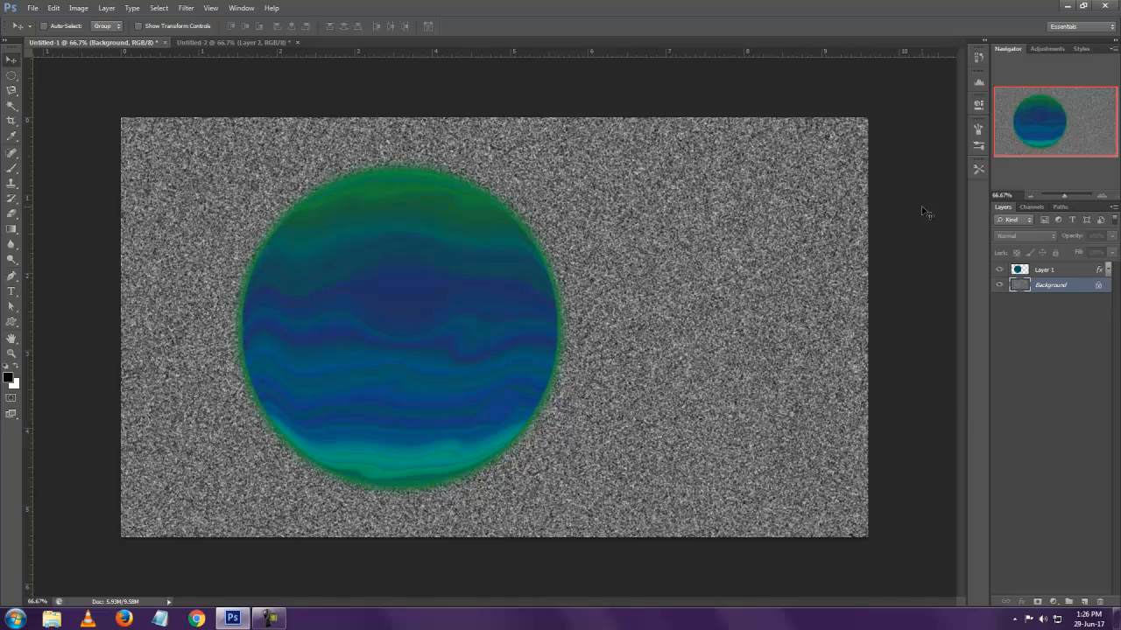
Turn the Background noise into sparse stars with Levels, setting the black input to 200 and lowering the white input
key(ctrl+l)
drag(762, 333, 876, 337)
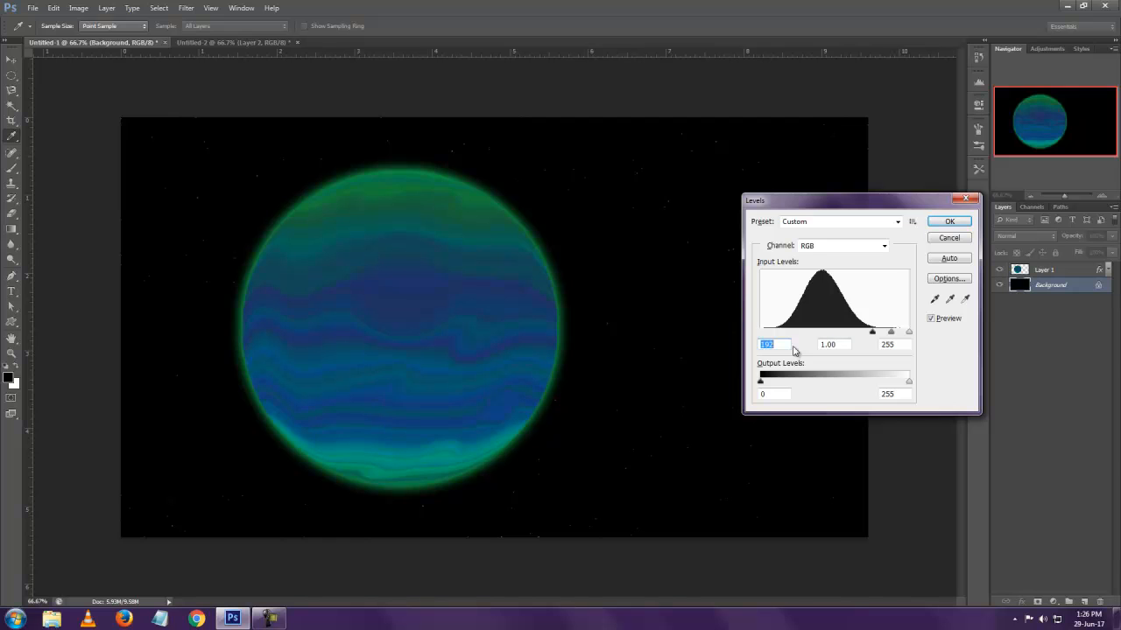
text(200)
drag(910, 338, 890, 338)
click(949, 221)
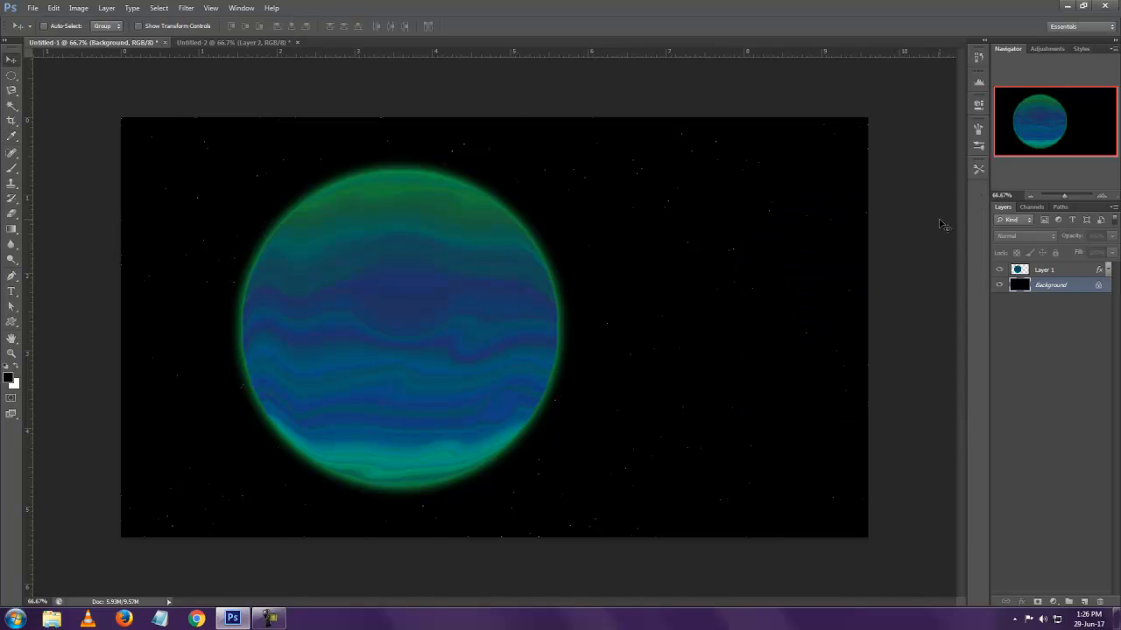
Move the planet on Layer 1 sideways to the centre of the canvas
click(1058, 276)
drag(468, 301, 552, 294)
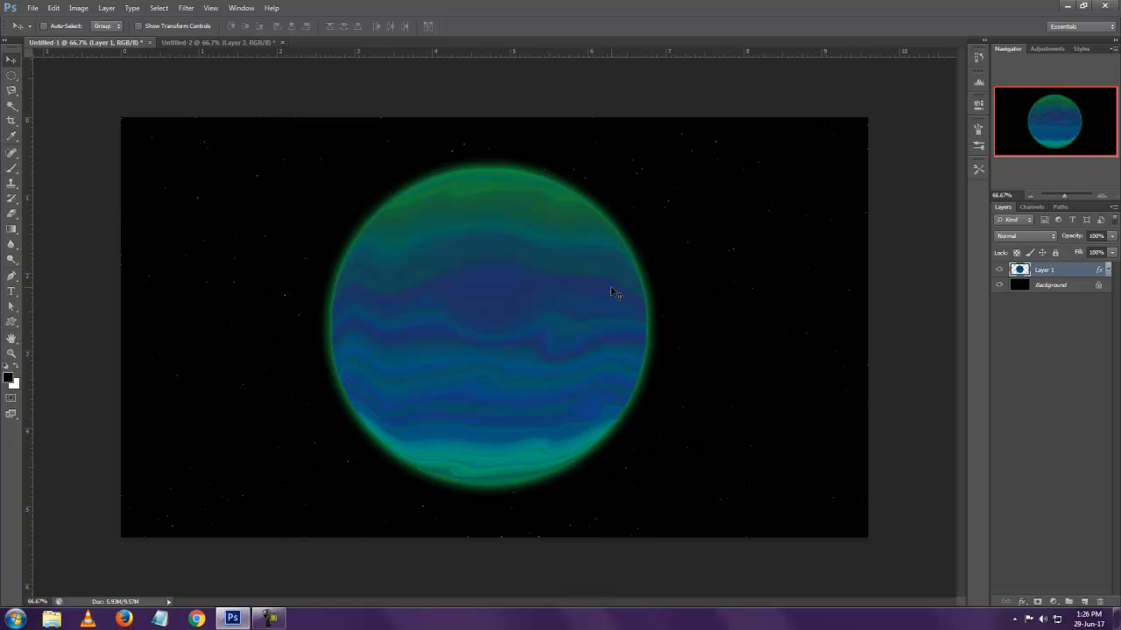
key(ctrl+u)
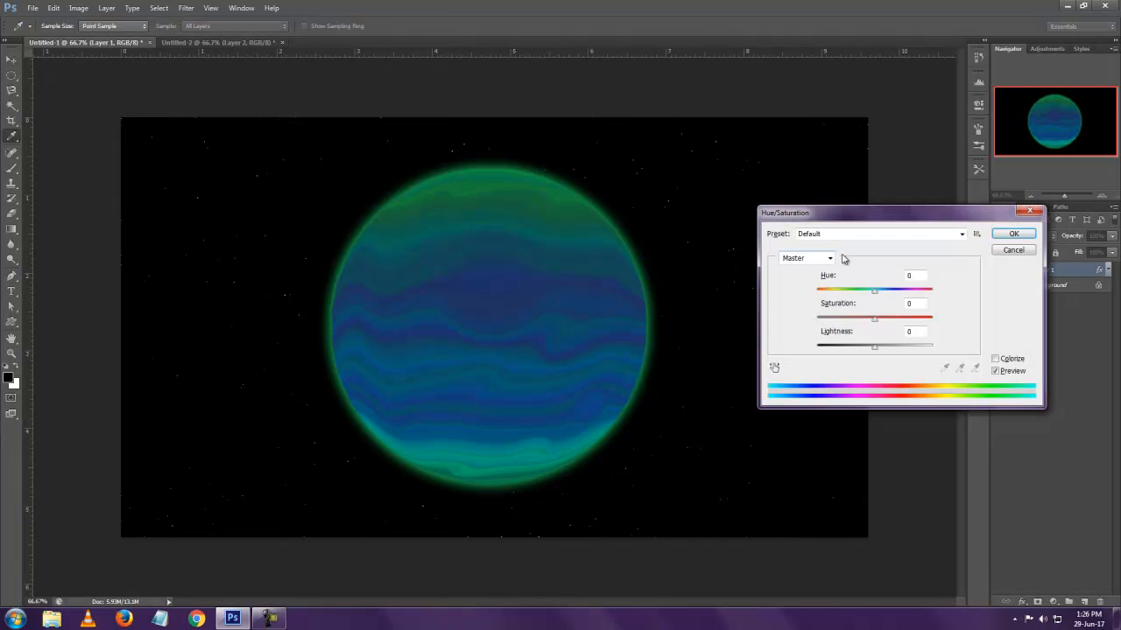
drag(875, 294, 913, 295)
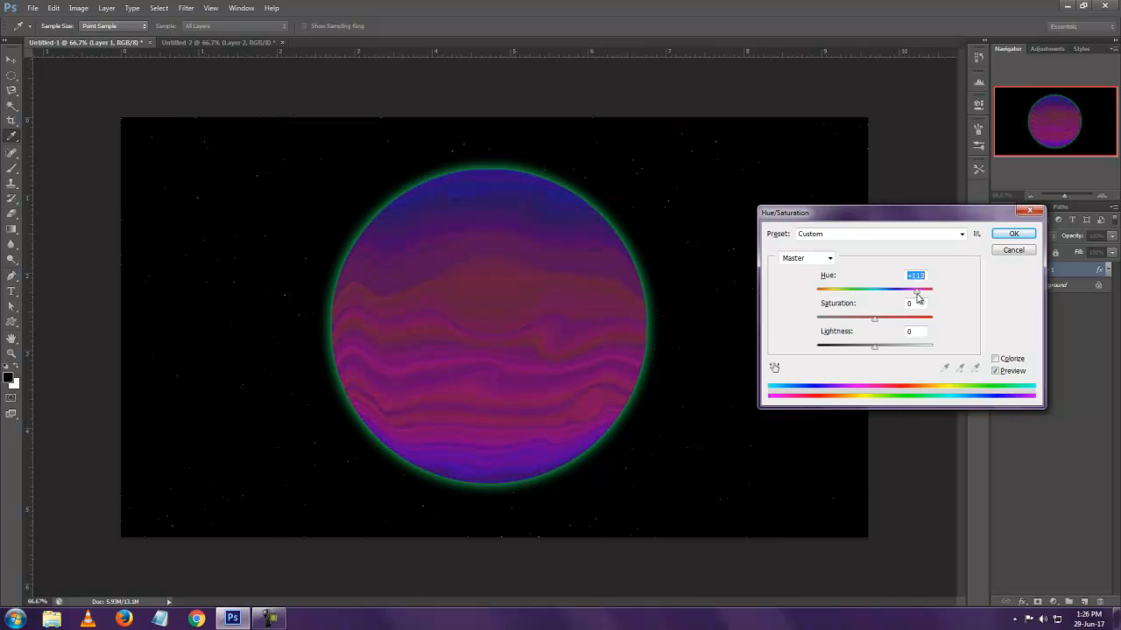
click(1013, 250)
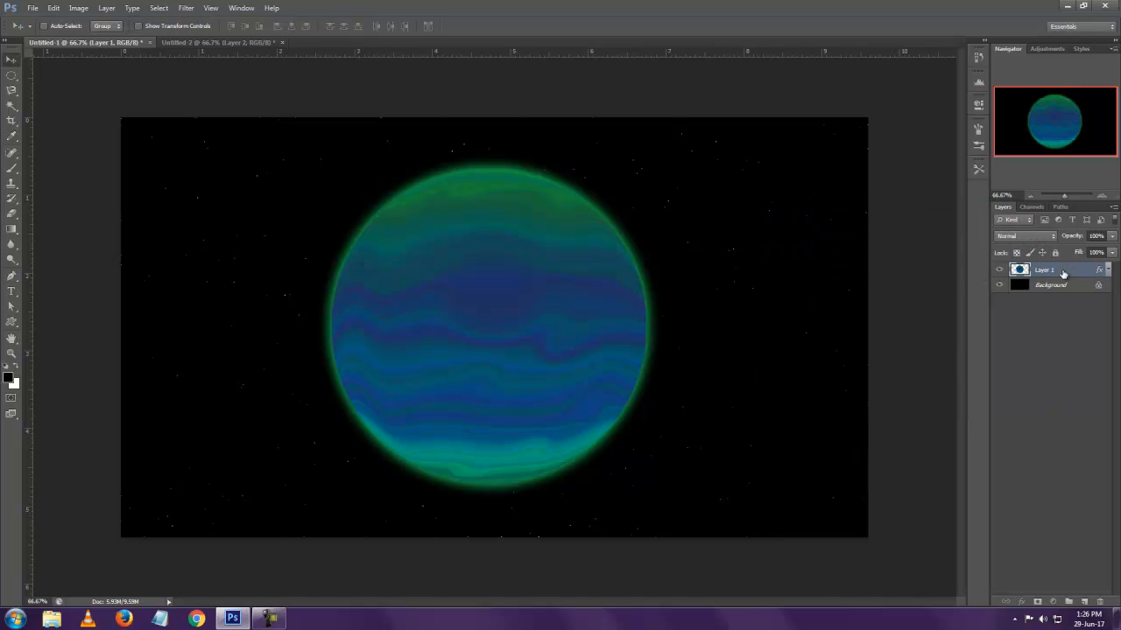
Duplicate Layer 1 and hide the original layer
key(ctrl+j)
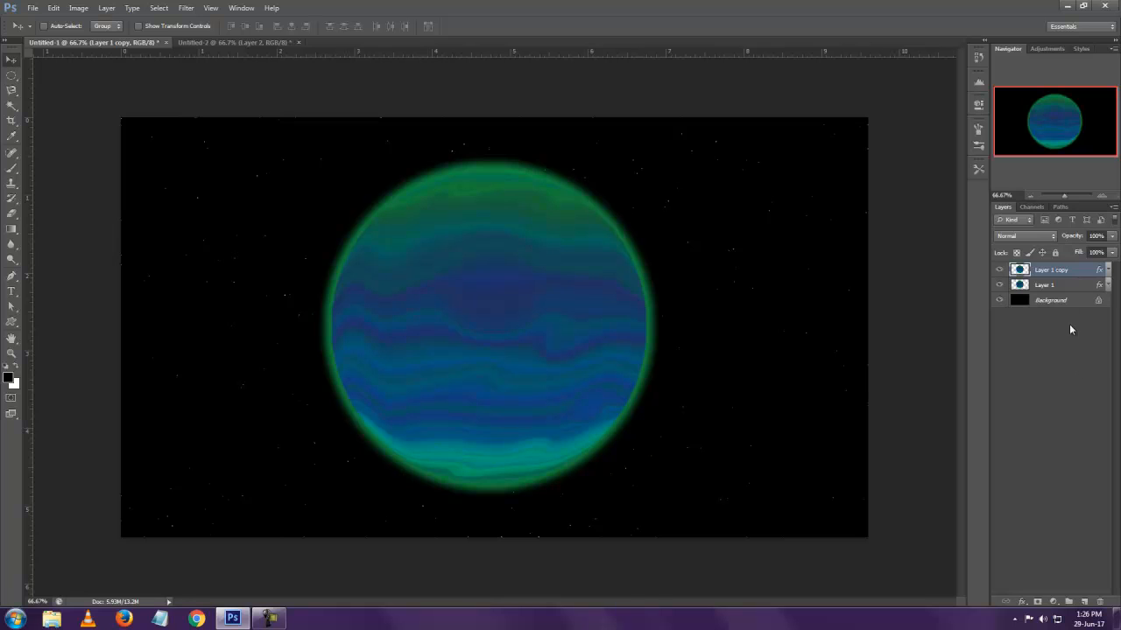
click(1000, 285)
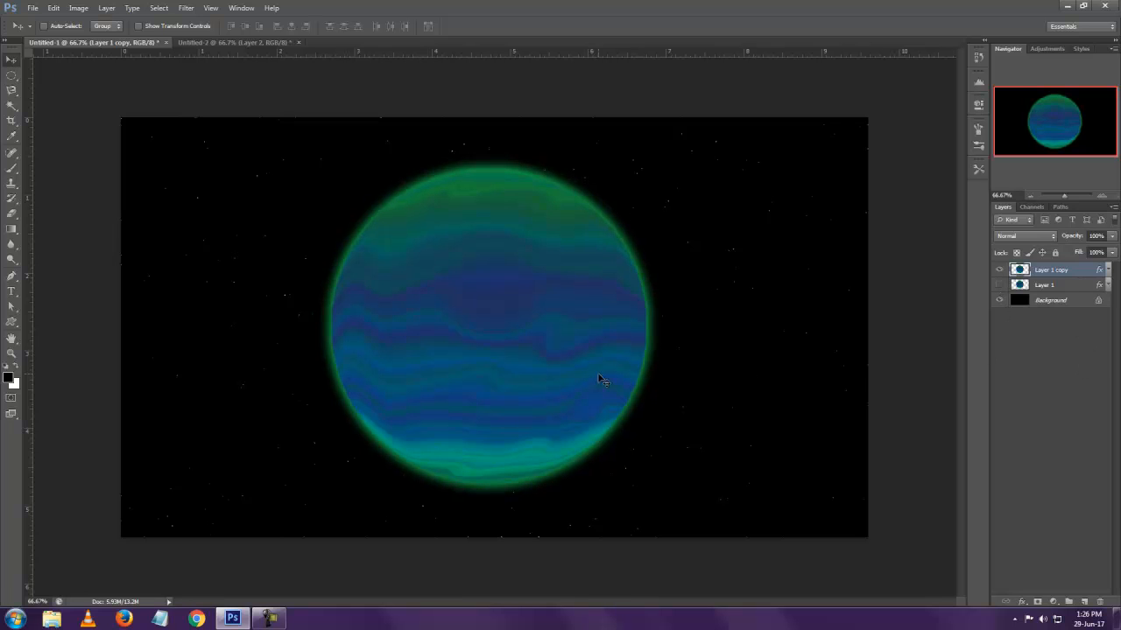
Scale the planet on Layer 1 copy proportionally to about 40% and place it in the upper right part of the canvas
key(ctrl+t)
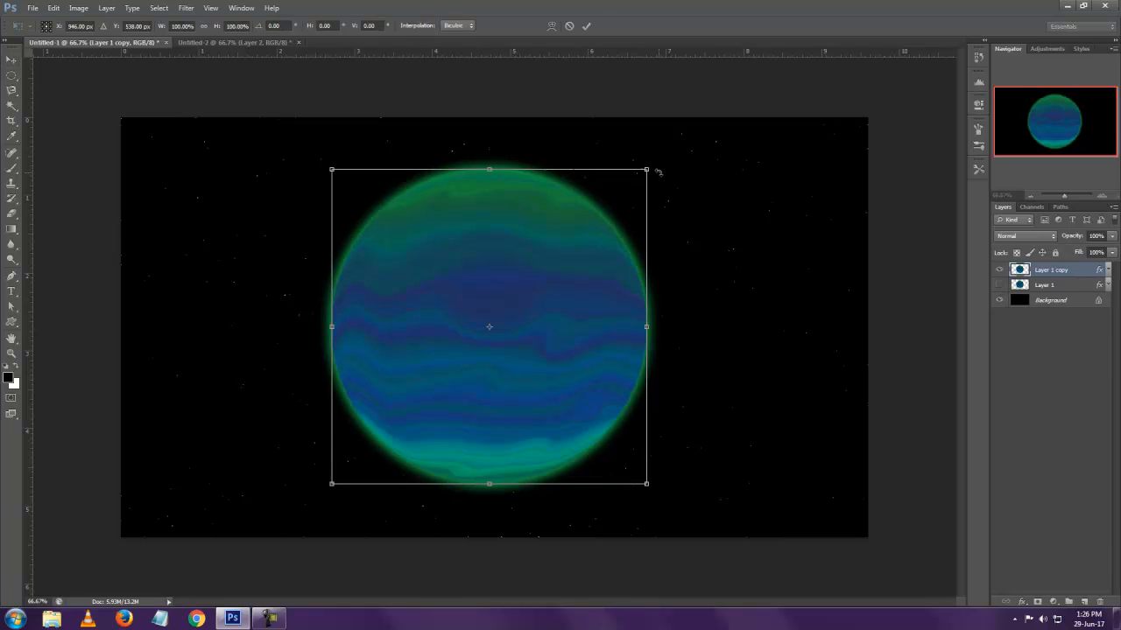
drag(646, 171, 716, 254)
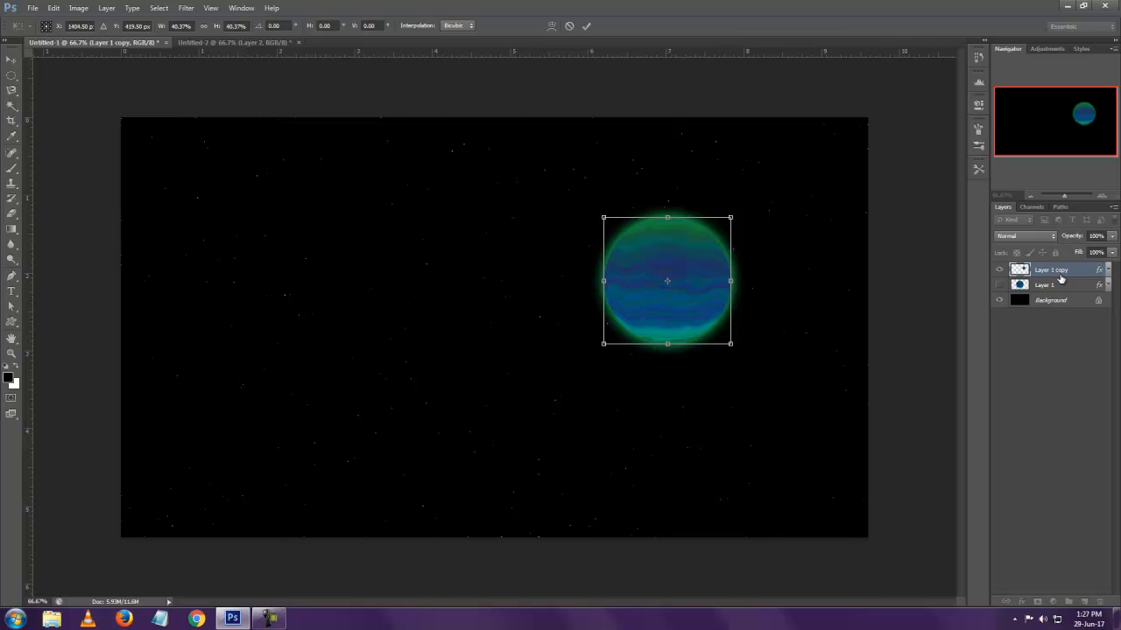
key(Return)
Place Layer 1 copy beneath Layer 1 and make Layer 1 visible again
drag(1063, 272, 1045, 291)
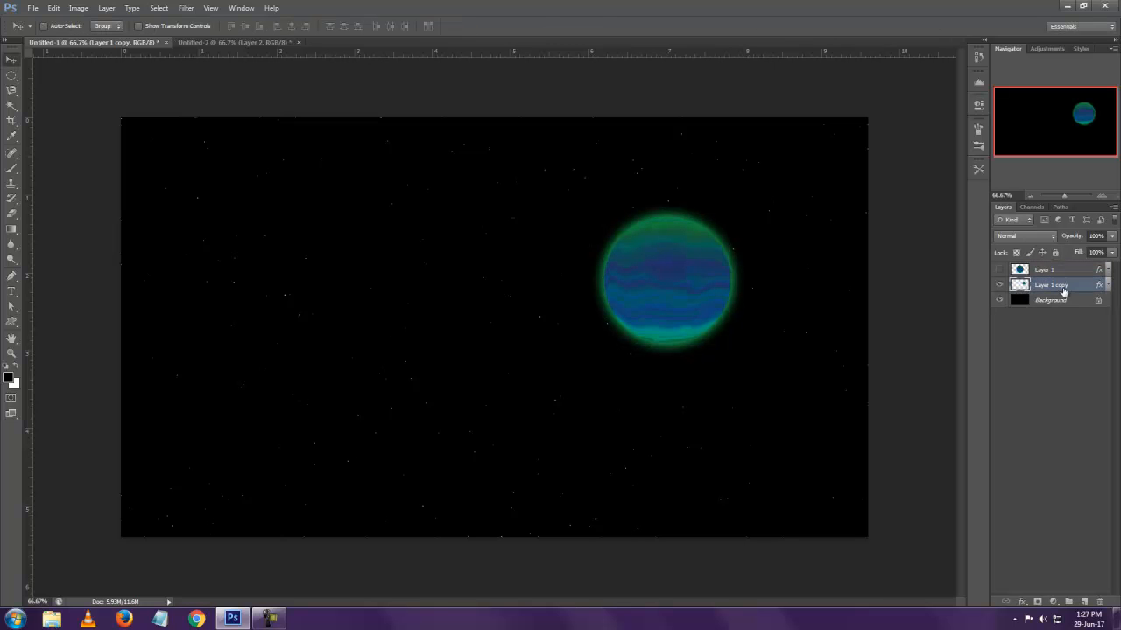
click(1000, 274)
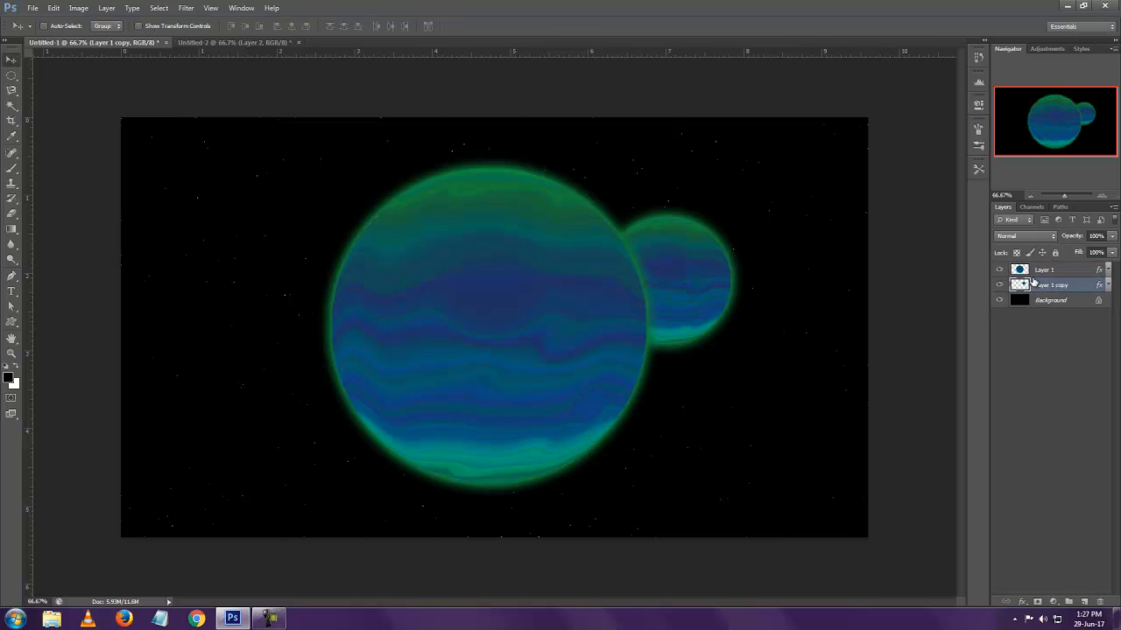
Move the small planet clear of the large planet's upper right edge and scale it proportionally to about 40%
drag(703, 288, 748, 269)
key(ctrl+t)
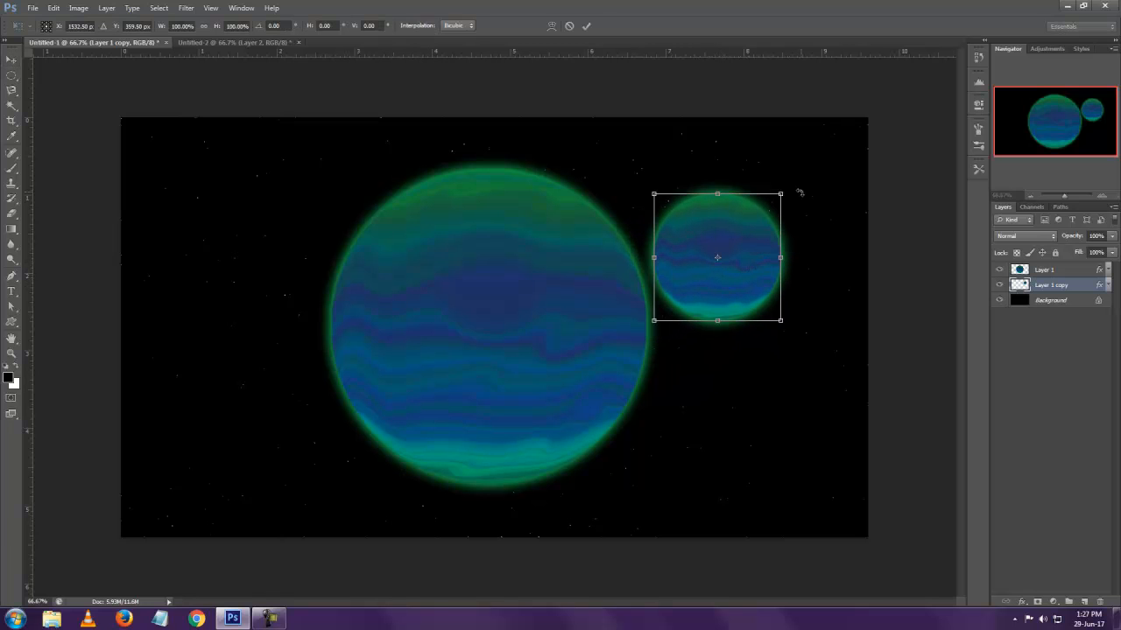
drag(784, 192, 765, 233)
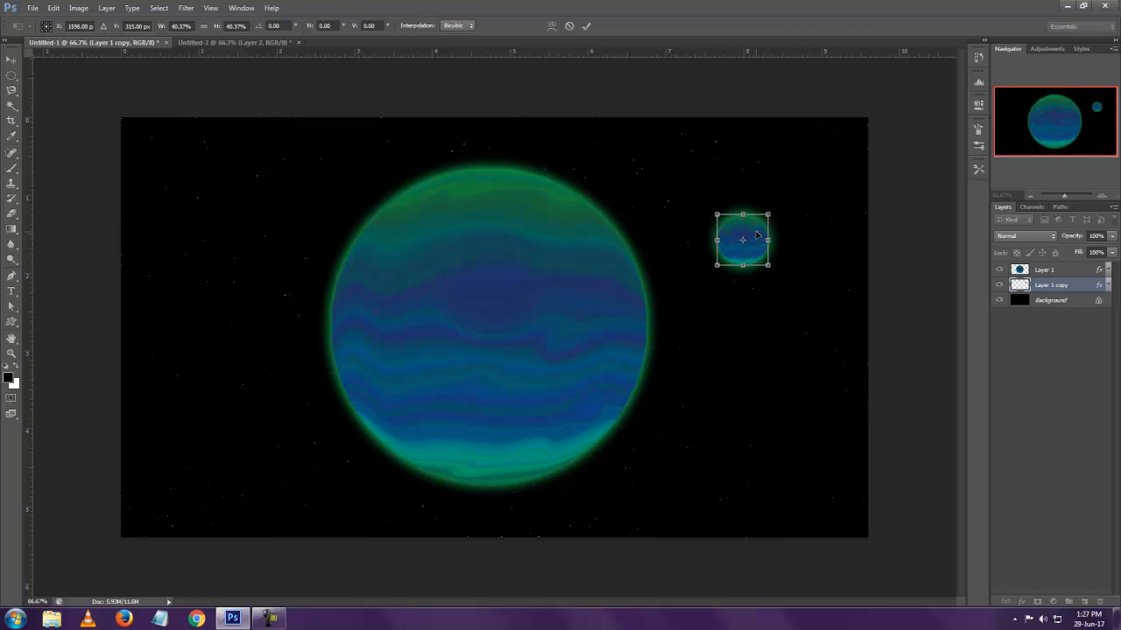
key(Return)
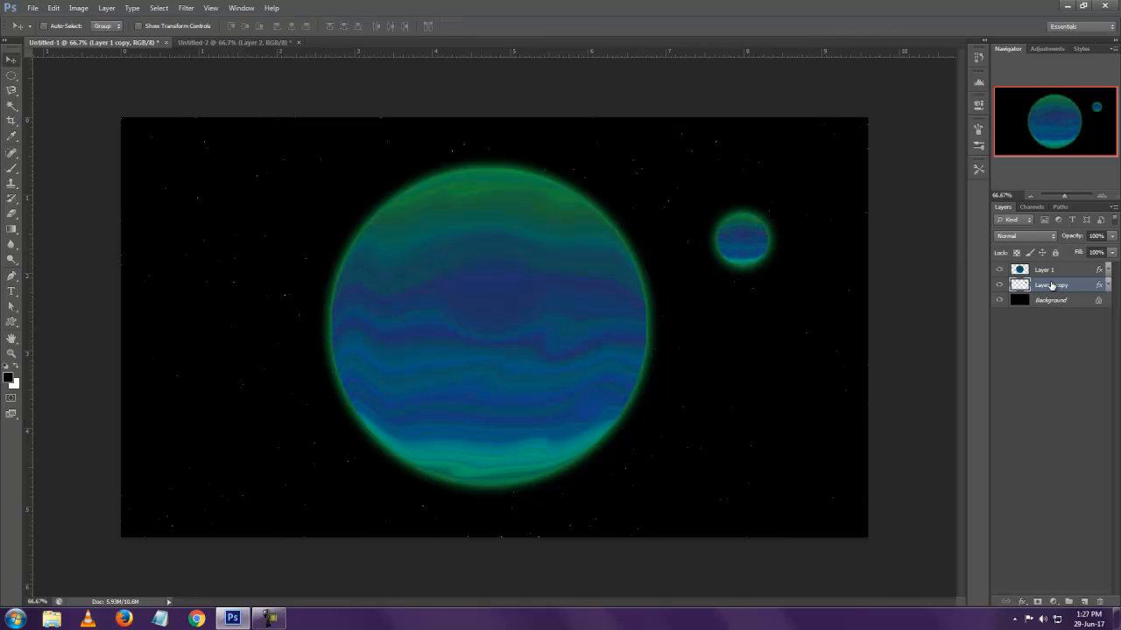
Shift the small planet's hue toward violet with a Hue/Saturation adjustment
key(ctrl+u)
drag(875, 290, 902, 304)
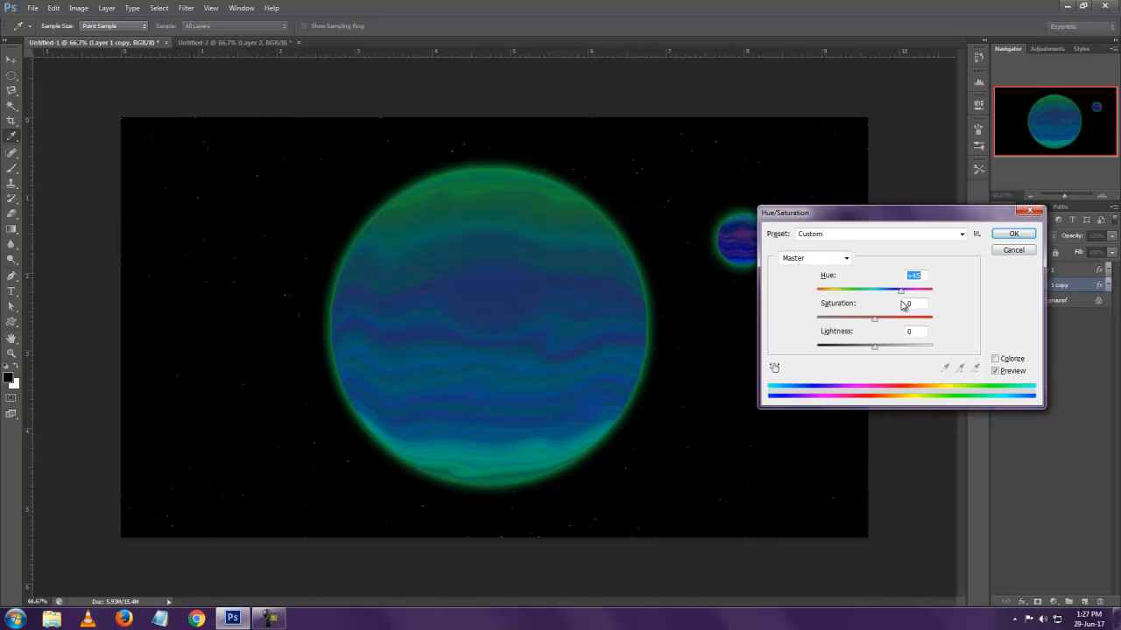
click(1013, 233)
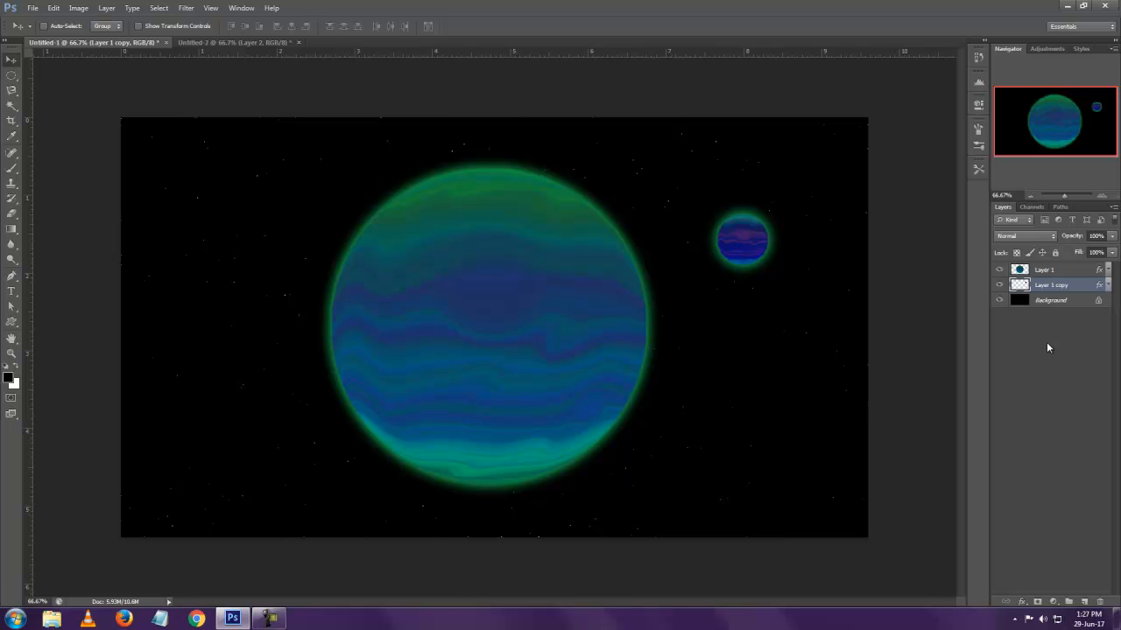
Hide Layer 1 copy and add a new layer above Layer 1 with the large planet's outline loaded as a selection
click(999, 285)
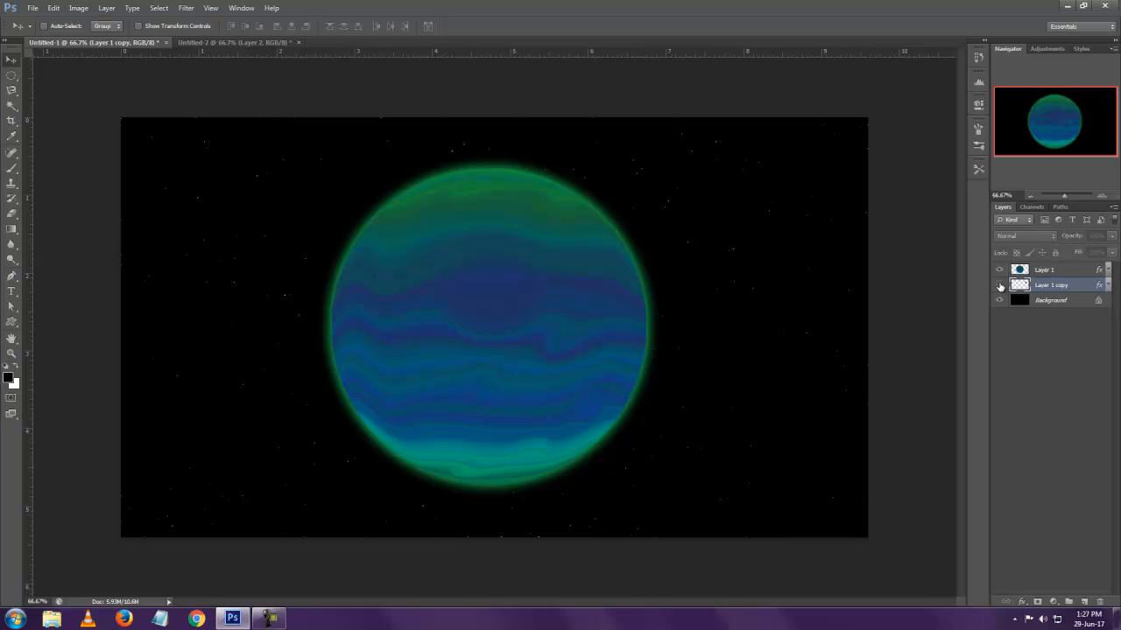
click(1030, 274)
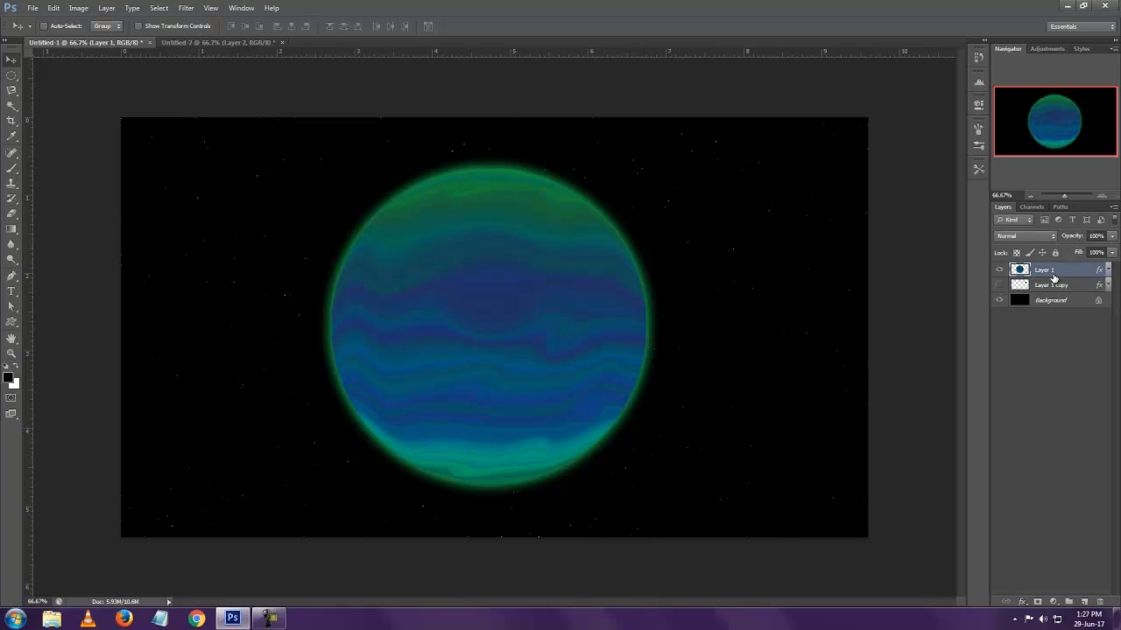
ctrl+click(1020, 272)
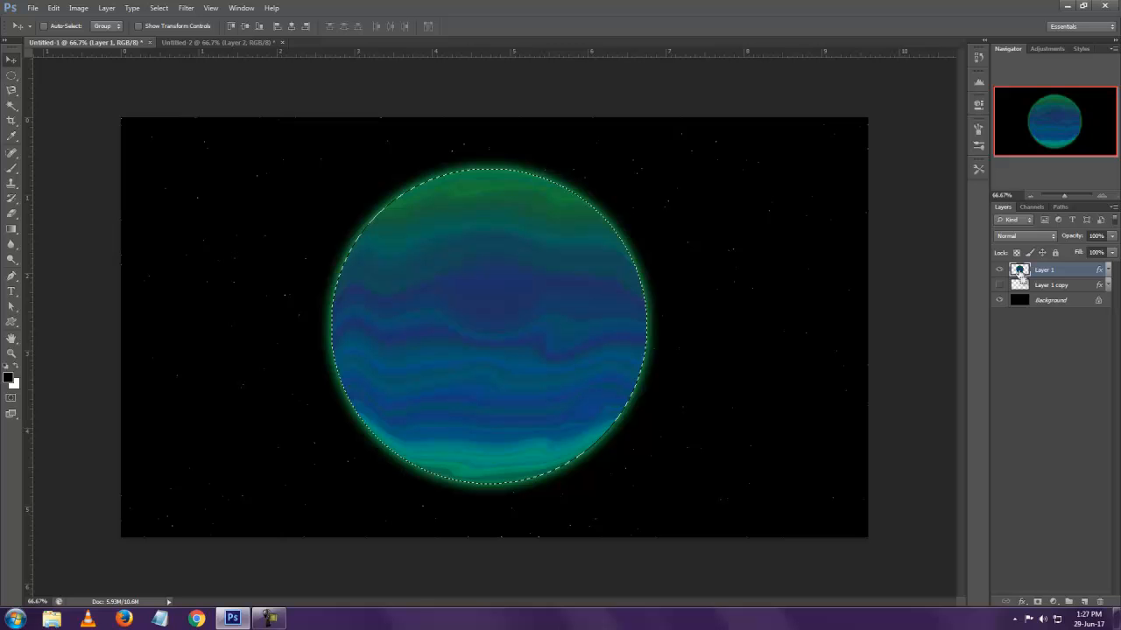
click(1083, 602)
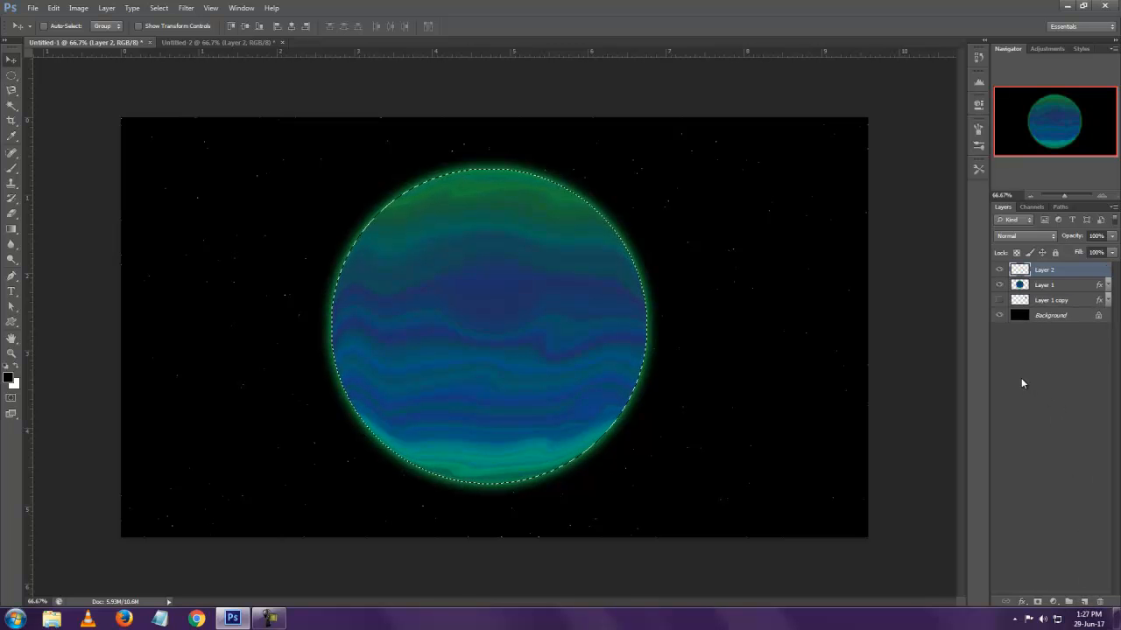
Shade the large planet's lower left side on Layer 2 with a soft black 1000 px brush at 0% hardness, and deselect
key(b)
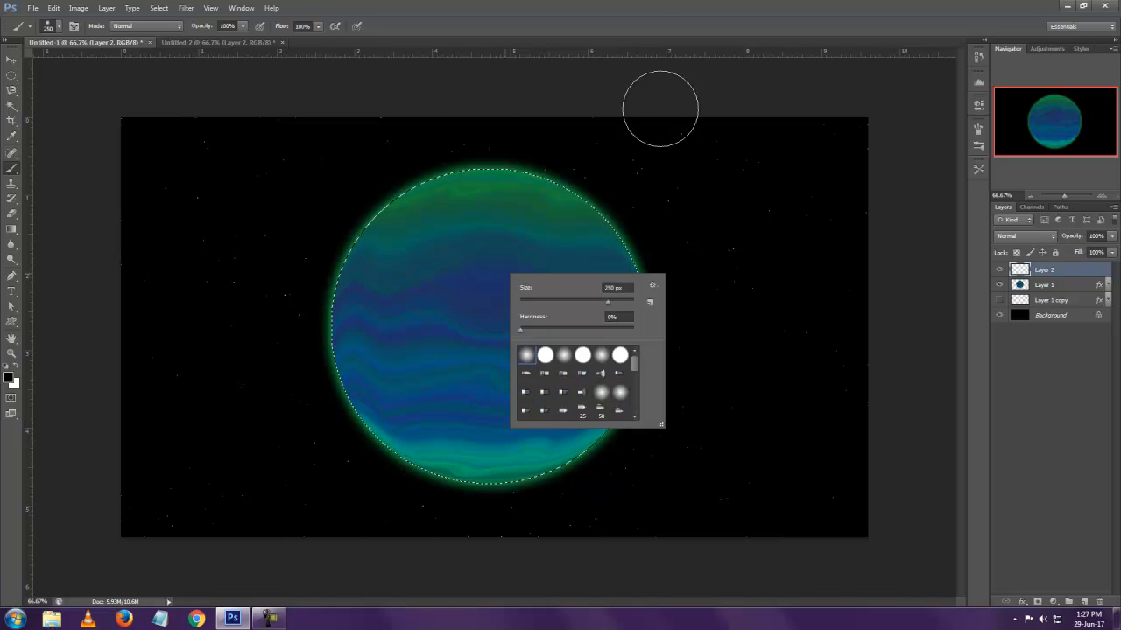
click(668, 85)
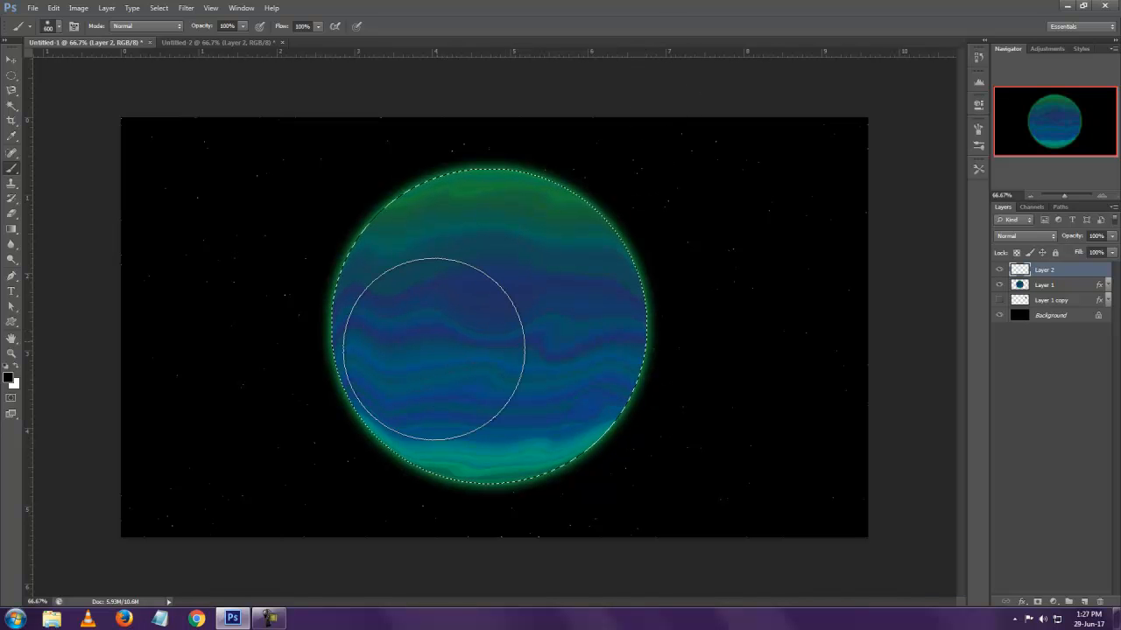
key(bracketright)
key(bracketright)
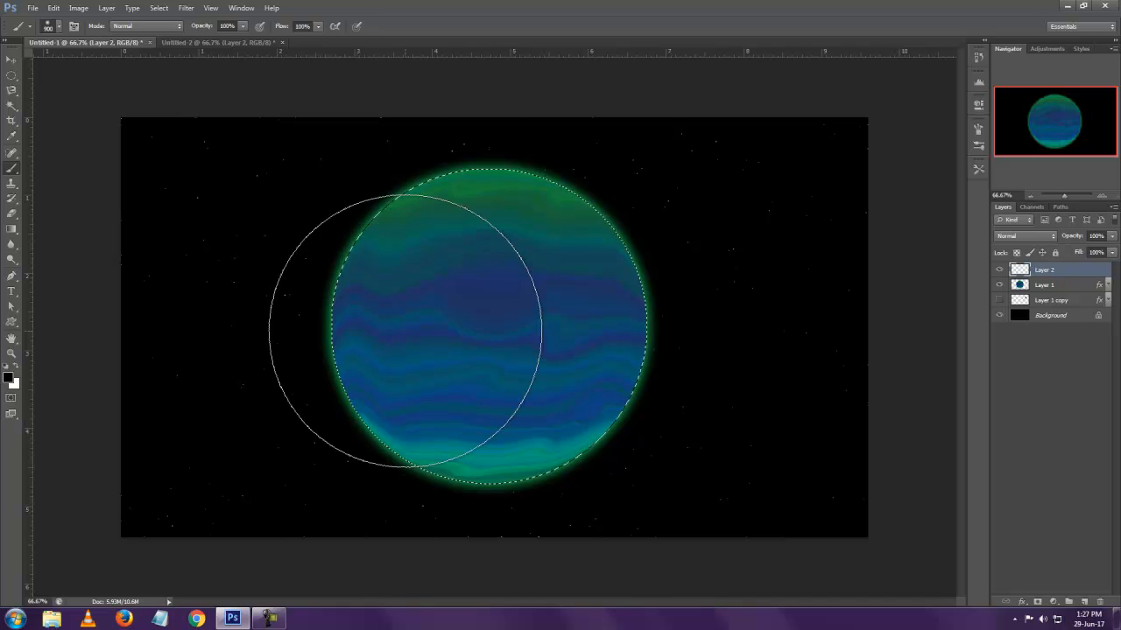
click(425, 370)
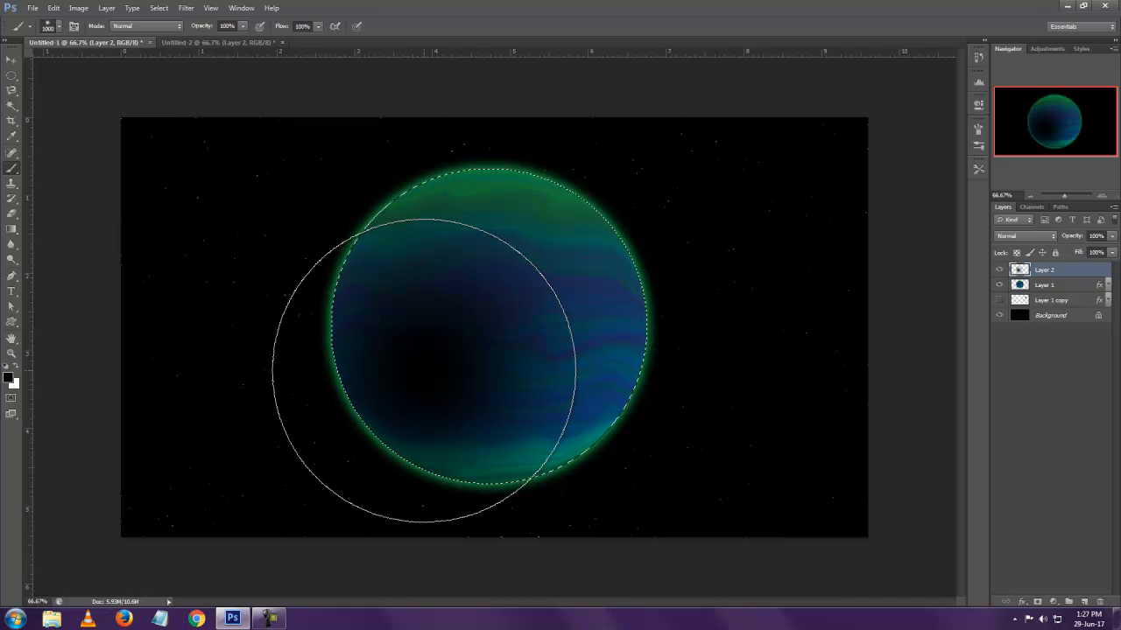
click(424, 370)
click(425, 370)
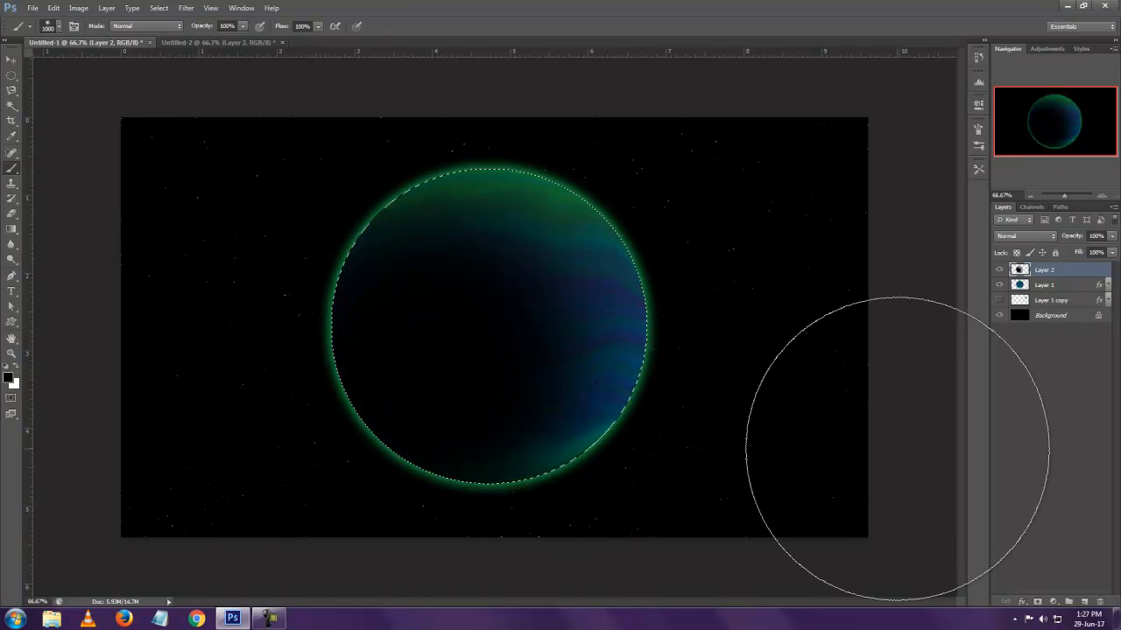
click(11, 59)
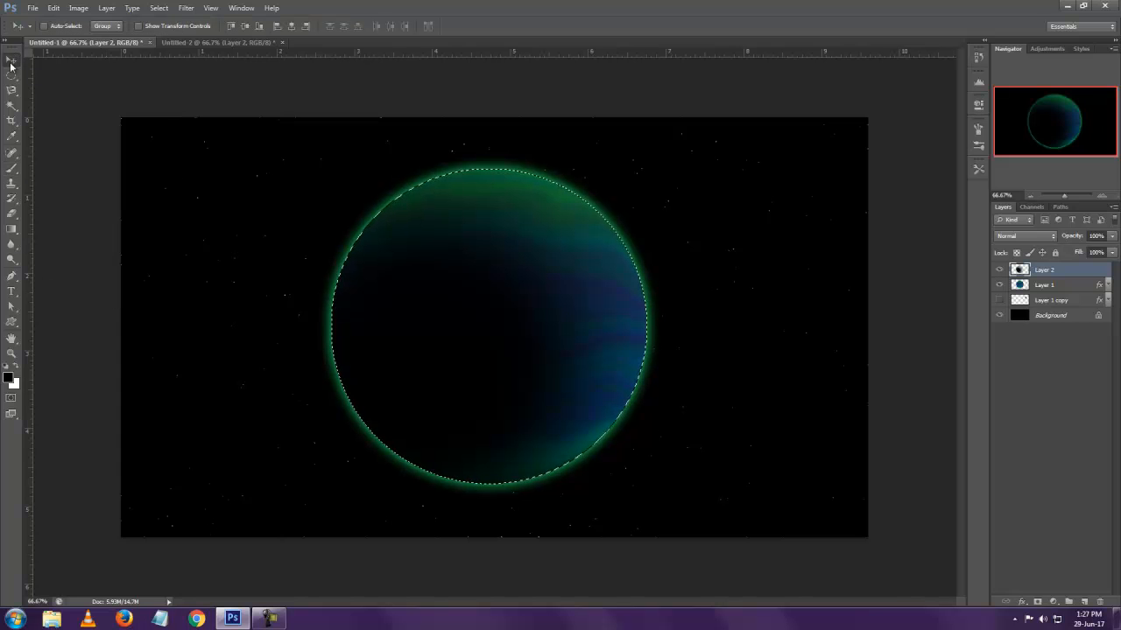
key(ctrl+d)
click(185, 10)
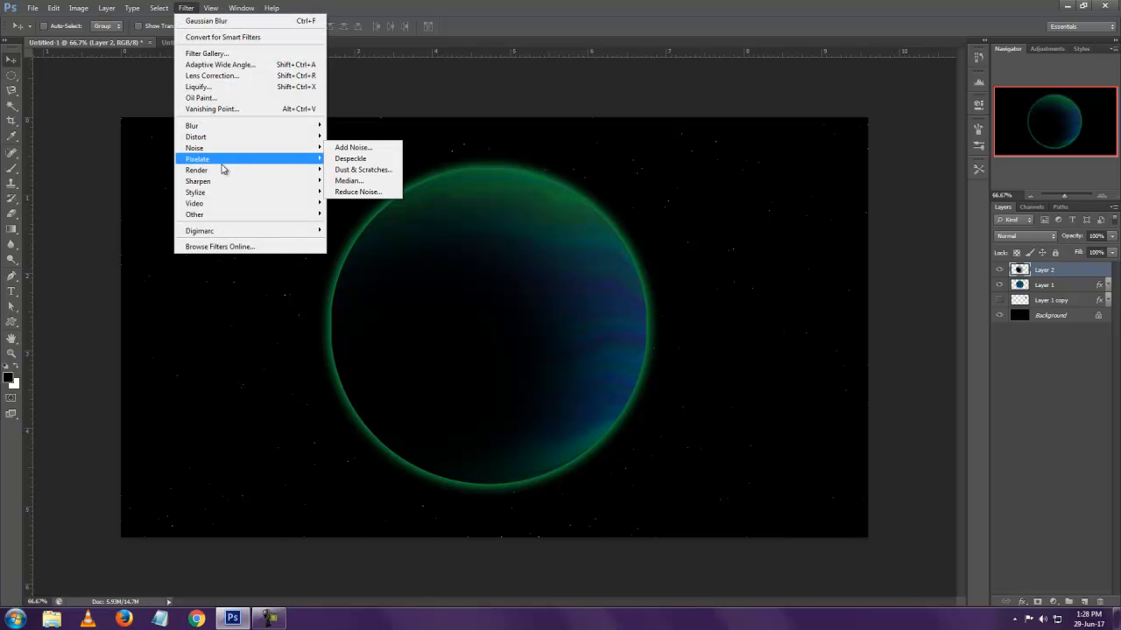
mouse_move(223, 170)
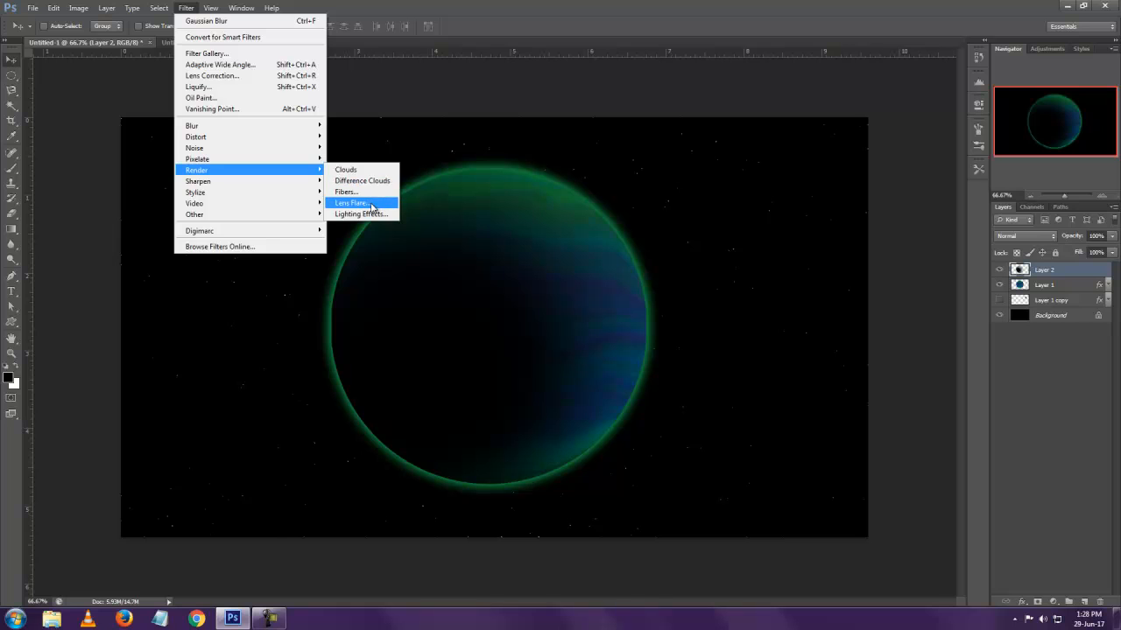
click(352, 202)
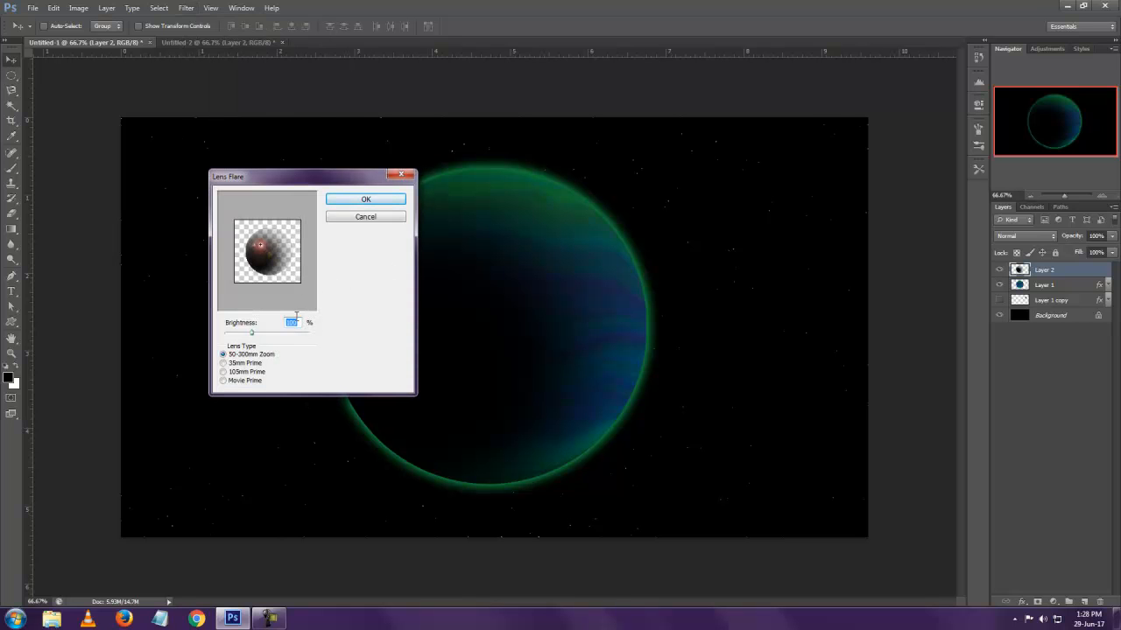
click(365, 216)
Stamp all visible layers into a new merged layer above Layer 2
key(ctrl+shift+alt+e)
click(186, 8)
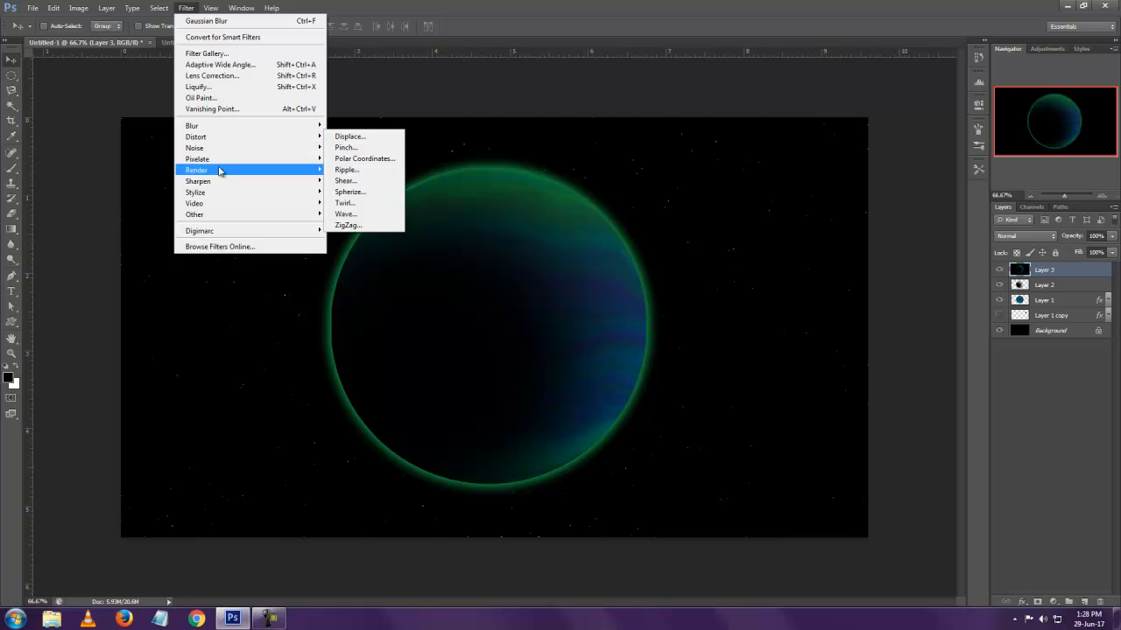
mouse_move(222, 171)
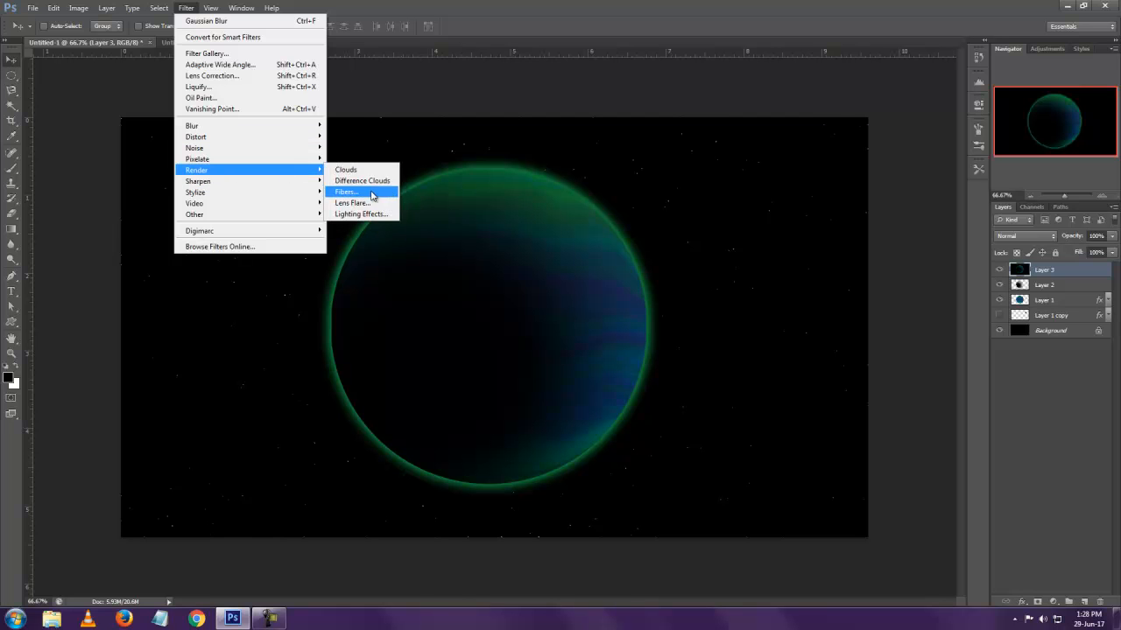
click(373, 193)
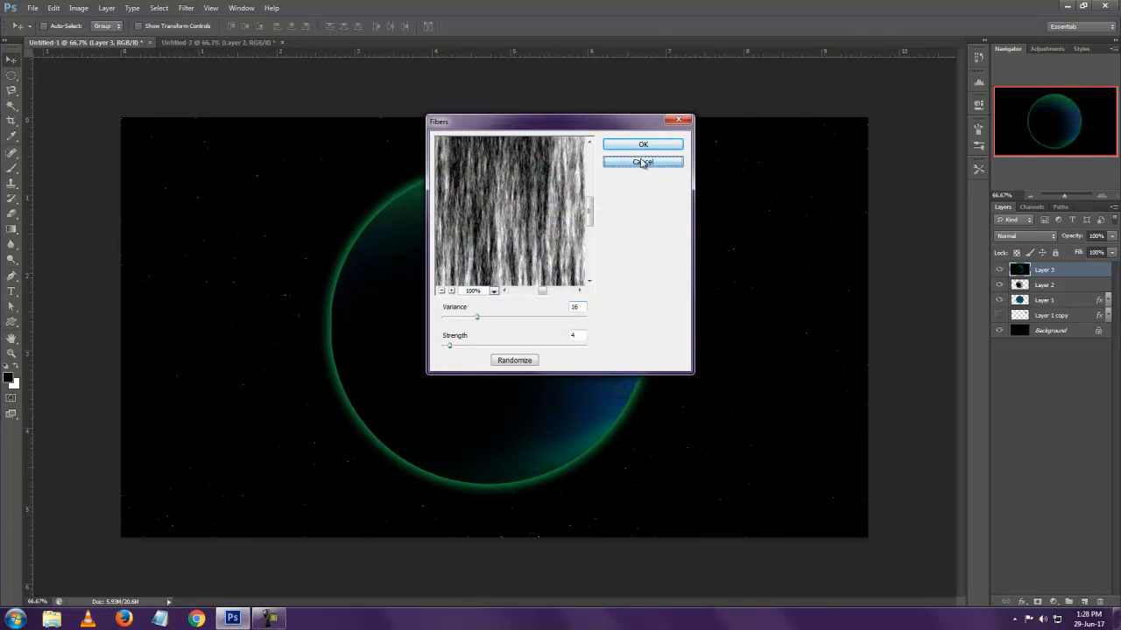
click(643, 163)
click(186, 8)
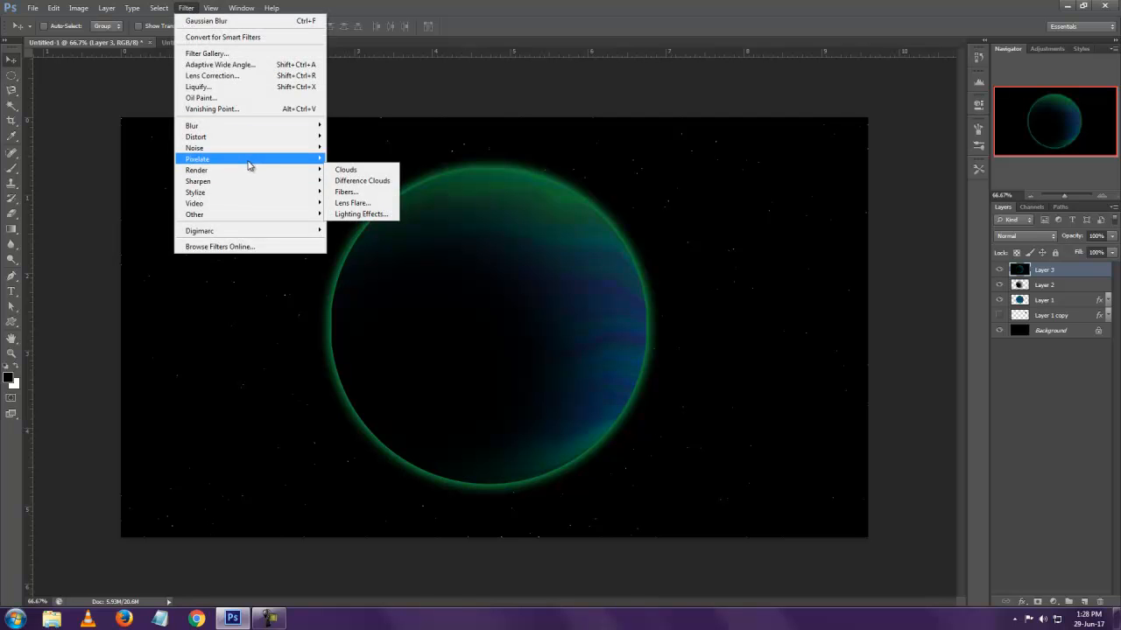
mouse_move(258, 174)
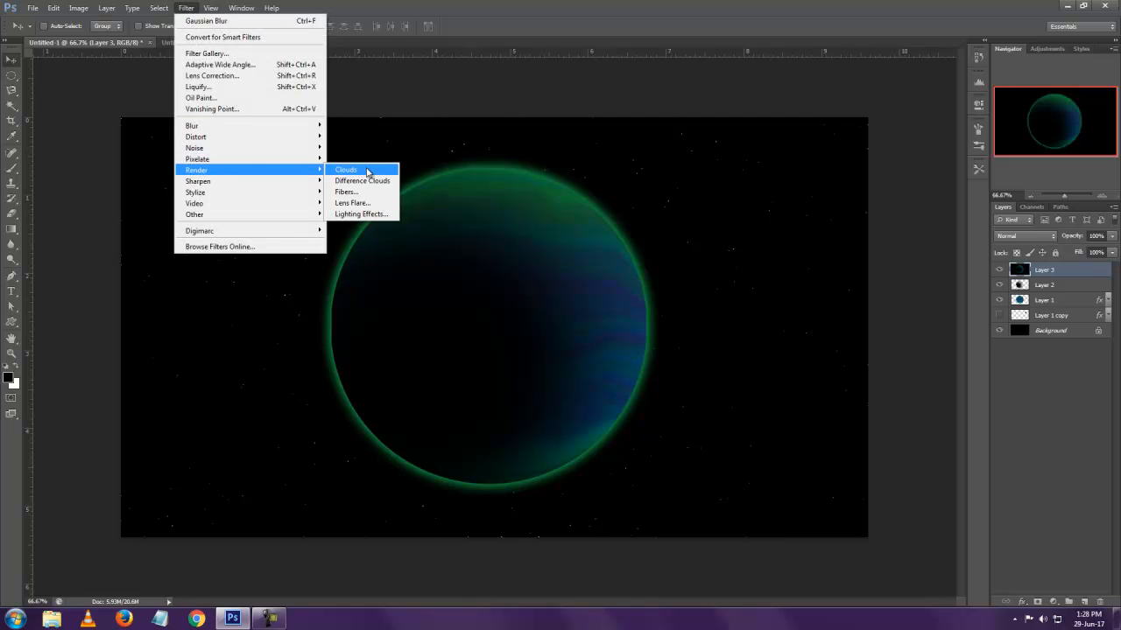
click(557, 85)
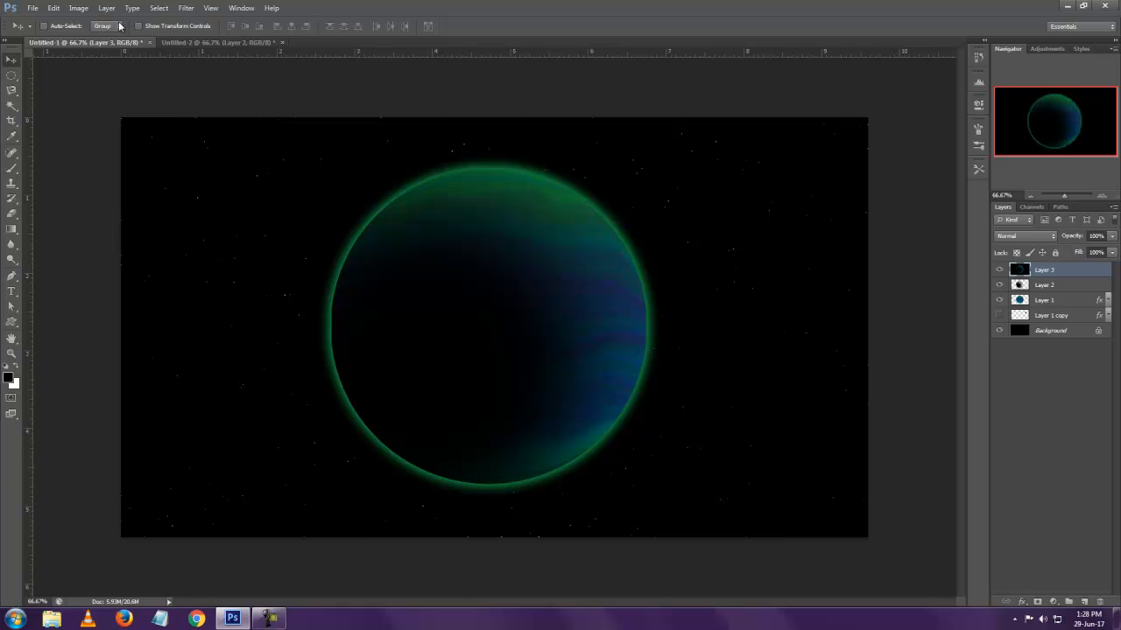
click(219, 42)
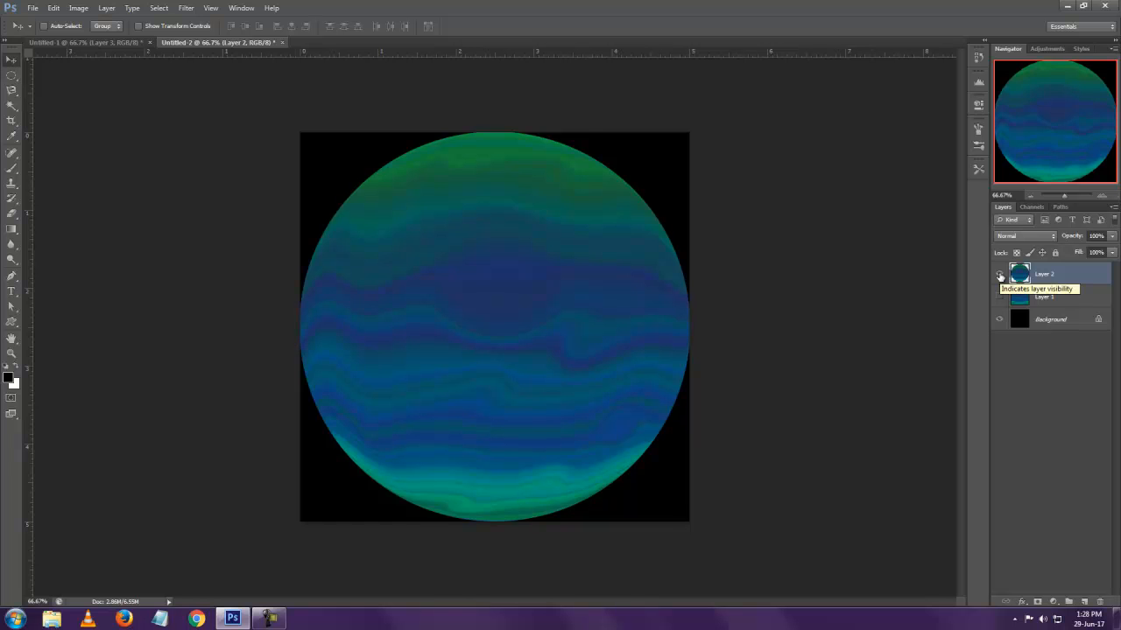
click(87, 42)
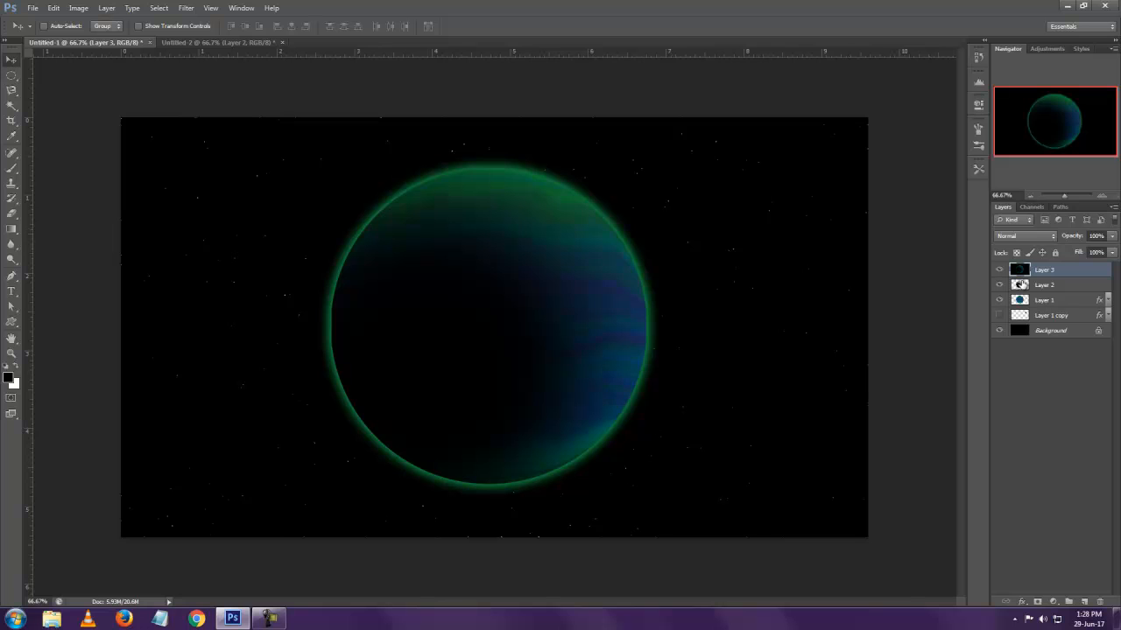
Add a new layer on top and draw a wide, flat elliptical selection across the large planet's middle, extending past both edges
click(1085, 602)
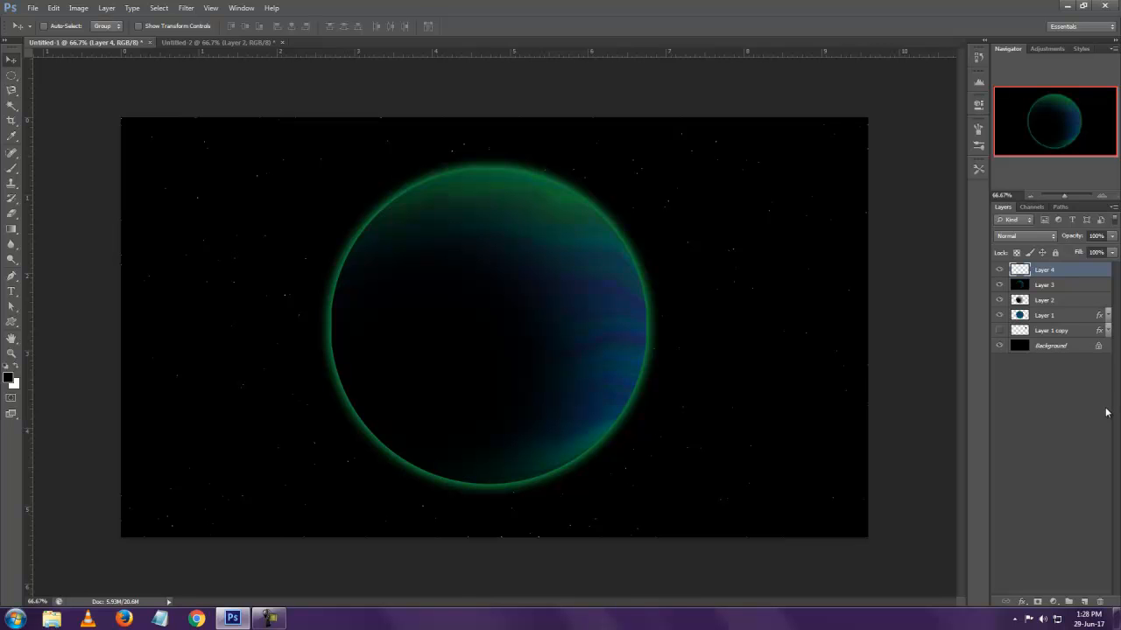
key(m)
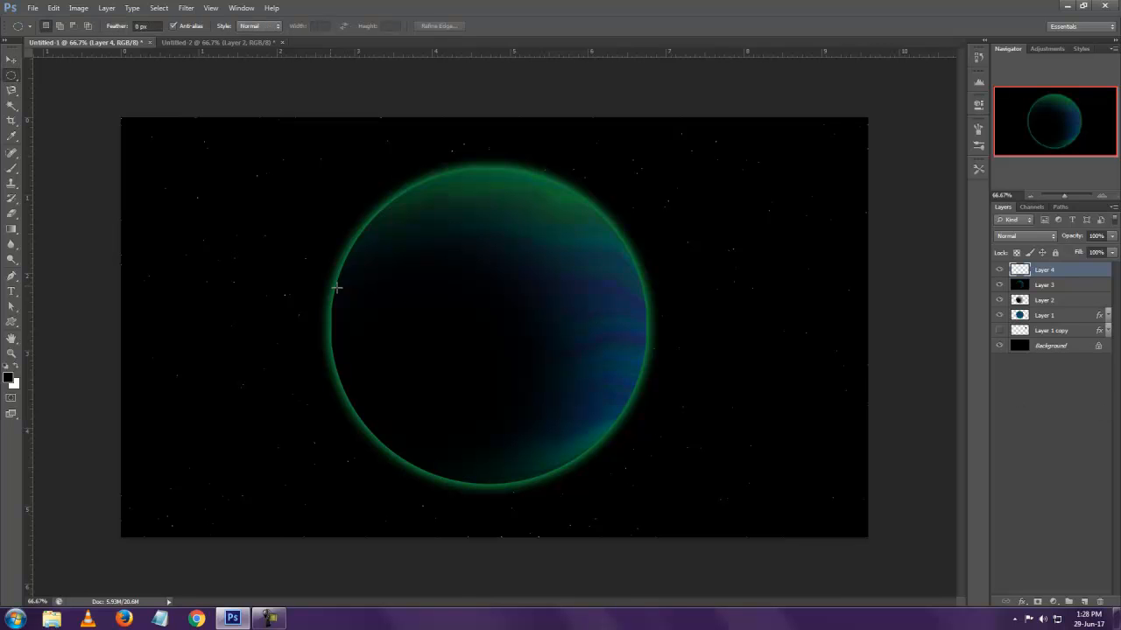
drag(316, 284, 714, 365)
Fill the elliptical selection on Layer 4 with Clouds, followed by Difference Clouds
click(186, 8)
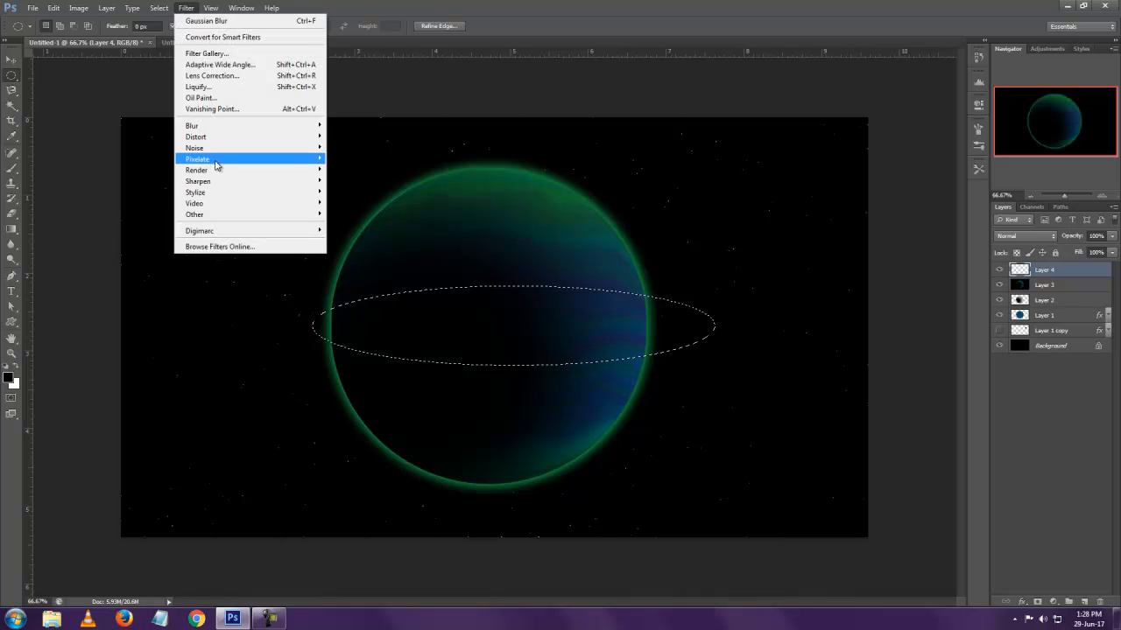
mouse_move(230, 171)
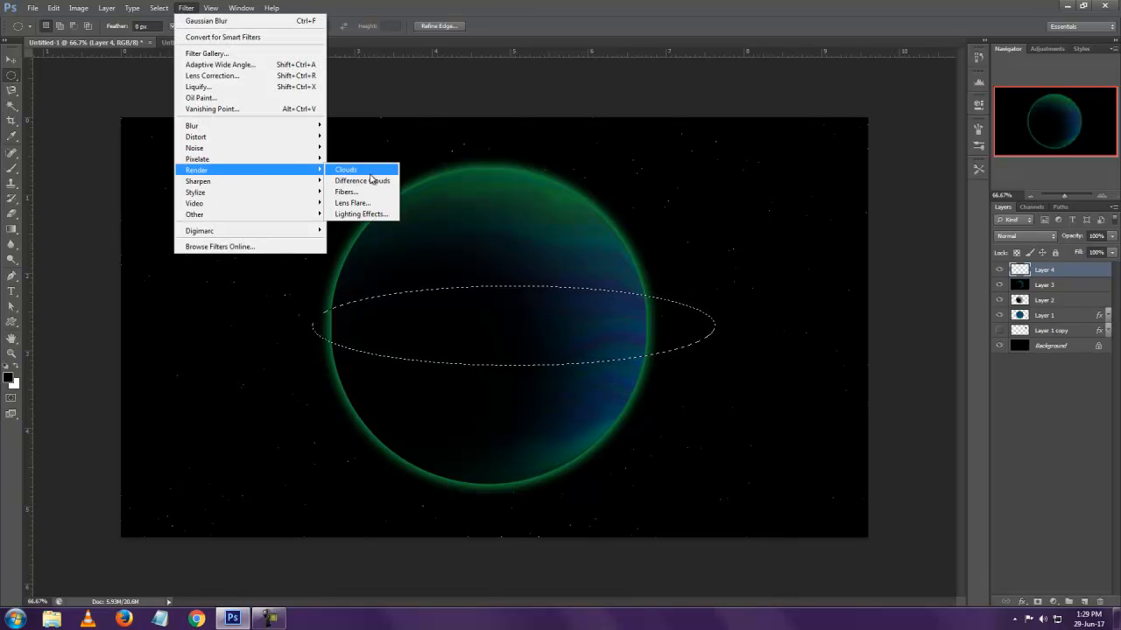
click(369, 171)
click(186, 8)
mouse_move(231, 170)
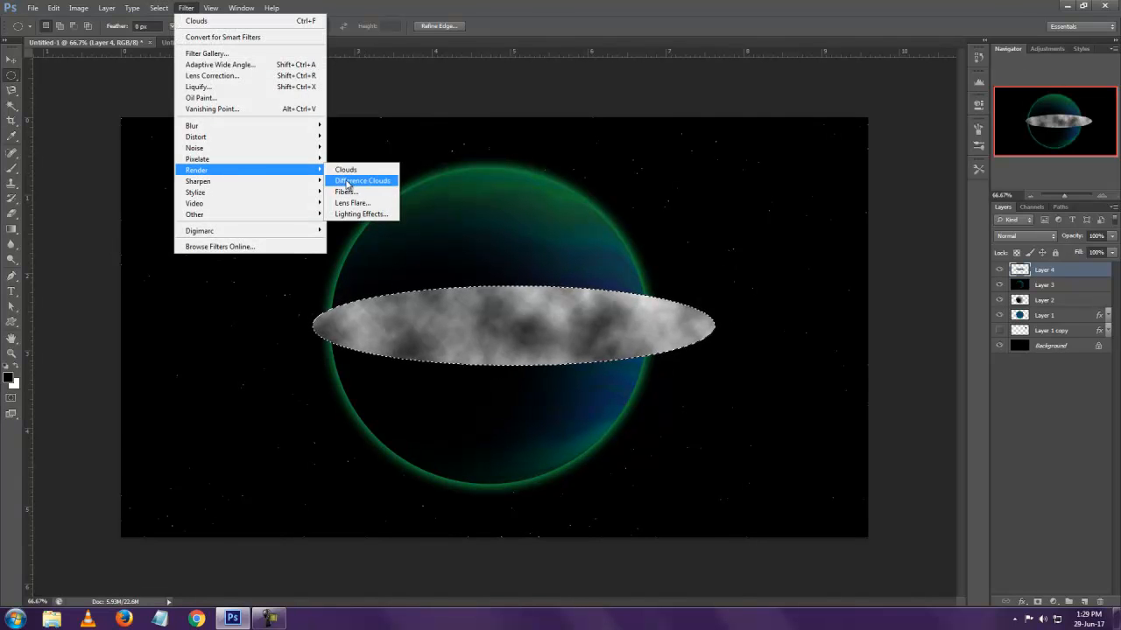
click(344, 181)
click(14, 61)
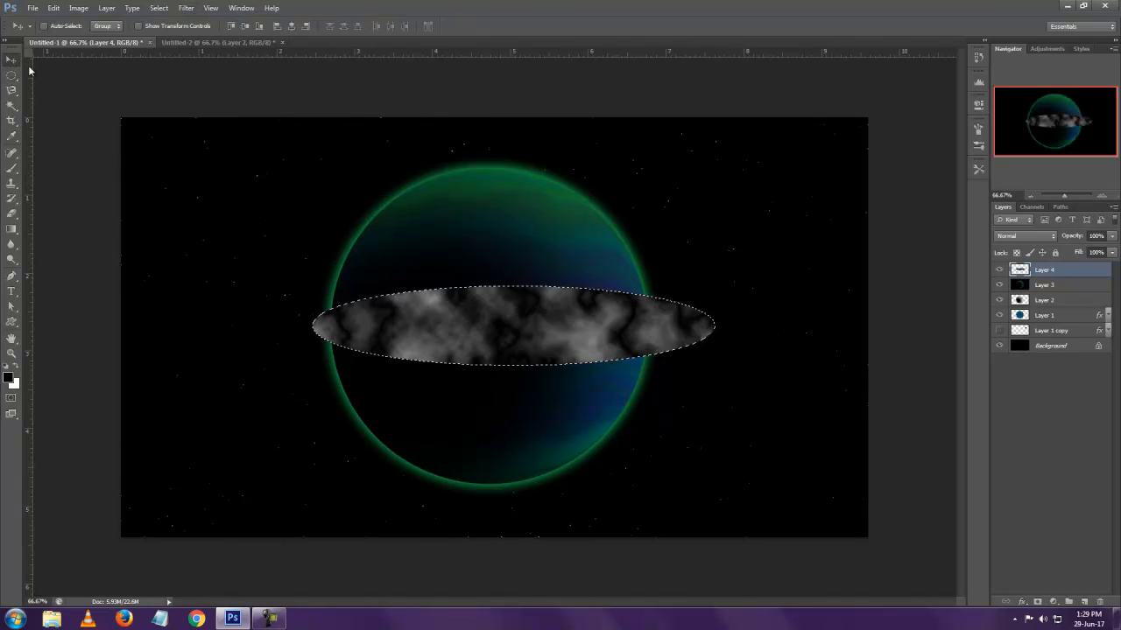
Move the cloud-filled ellipse on Layer 4 slightly down and to the left across the planet, and deselect it
drag(464, 328, 433, 342)
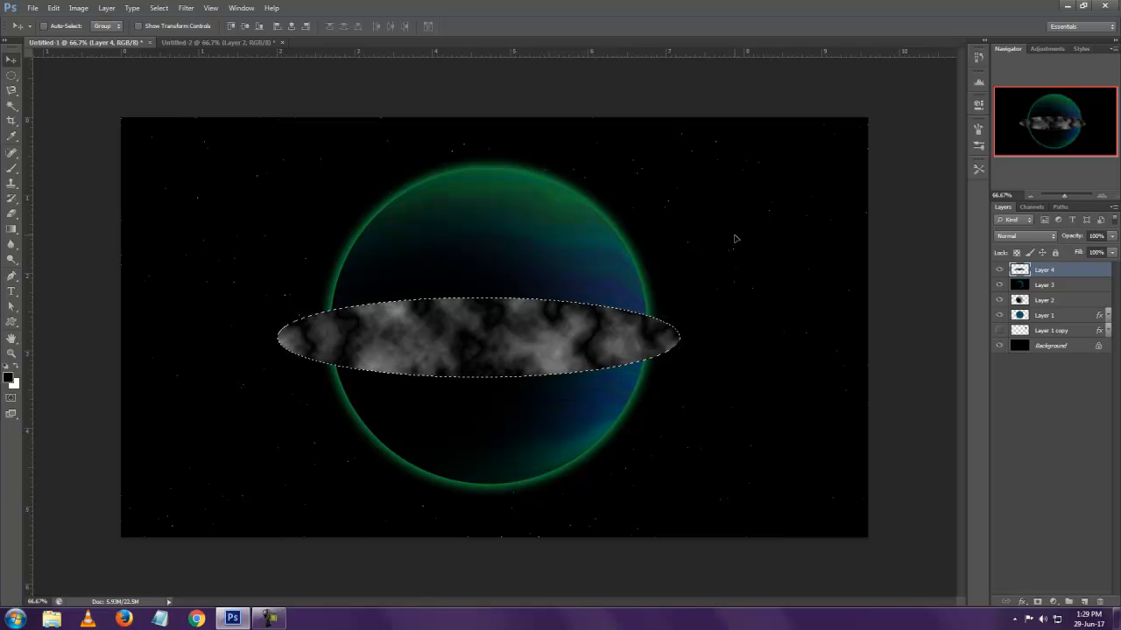
key(m)
key(ctrl+d)
Apply a Twirl distortion to the cloud ellipse on Layer 4 with the angle at its maximum of 999
click(186, 8)
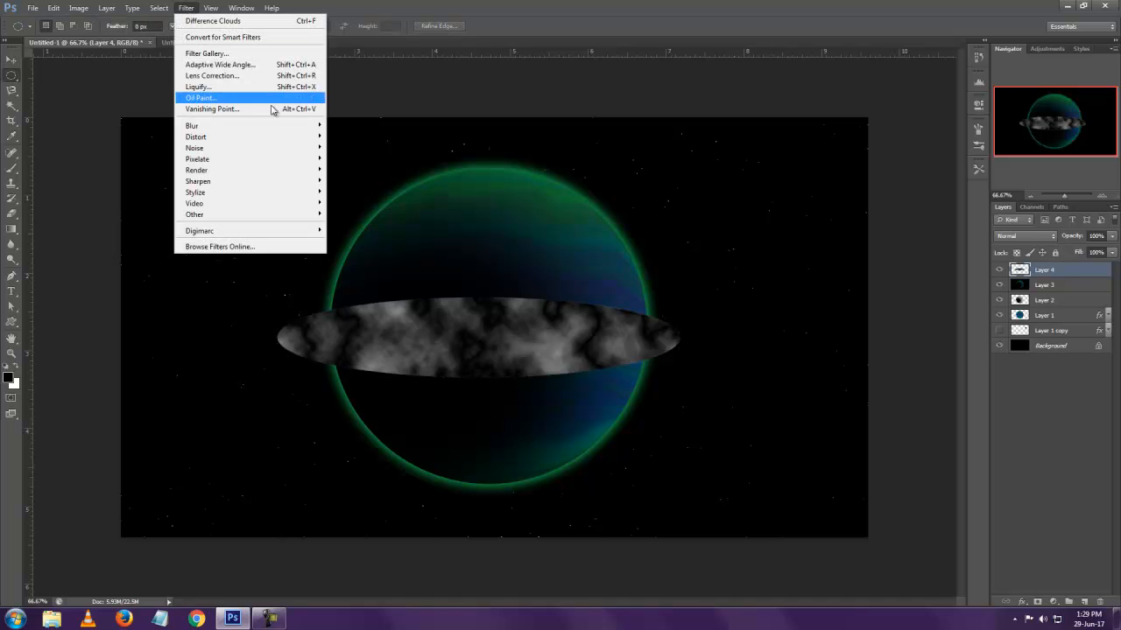
mouse_move(300, 145)
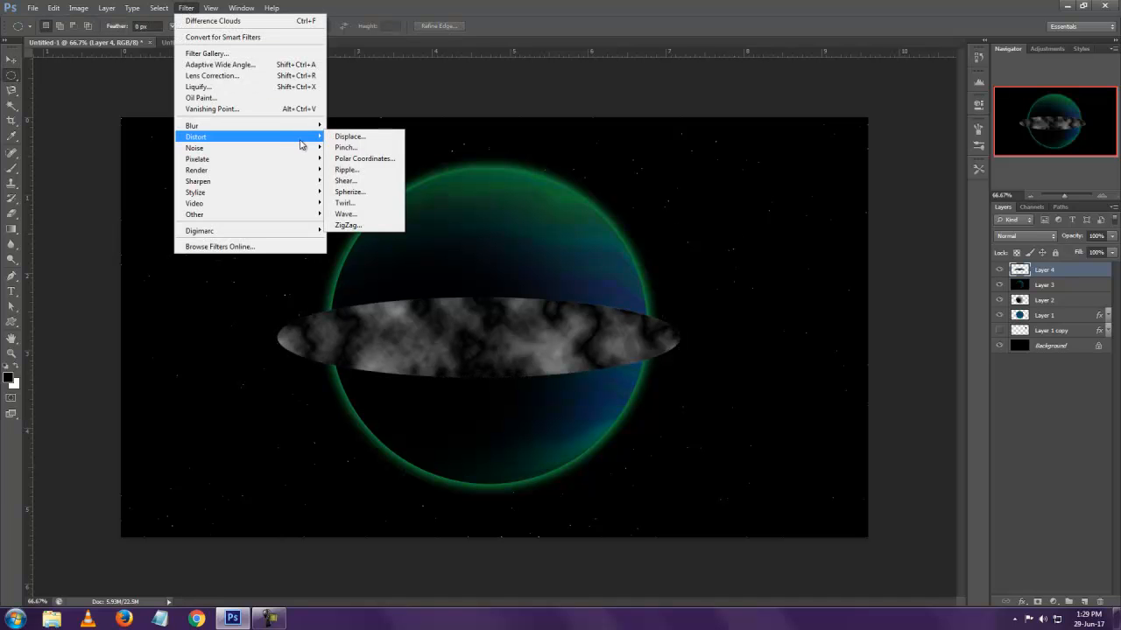
click(363, 203)
drag(528, 336, 587, 336)
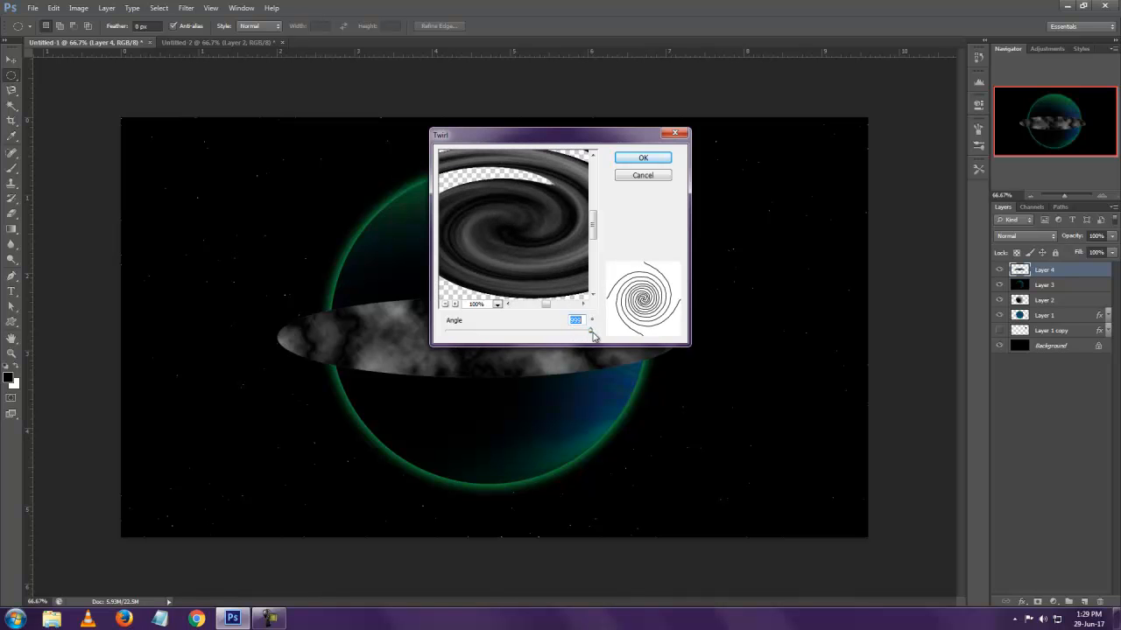
click(445, 304)
click(445, 304)
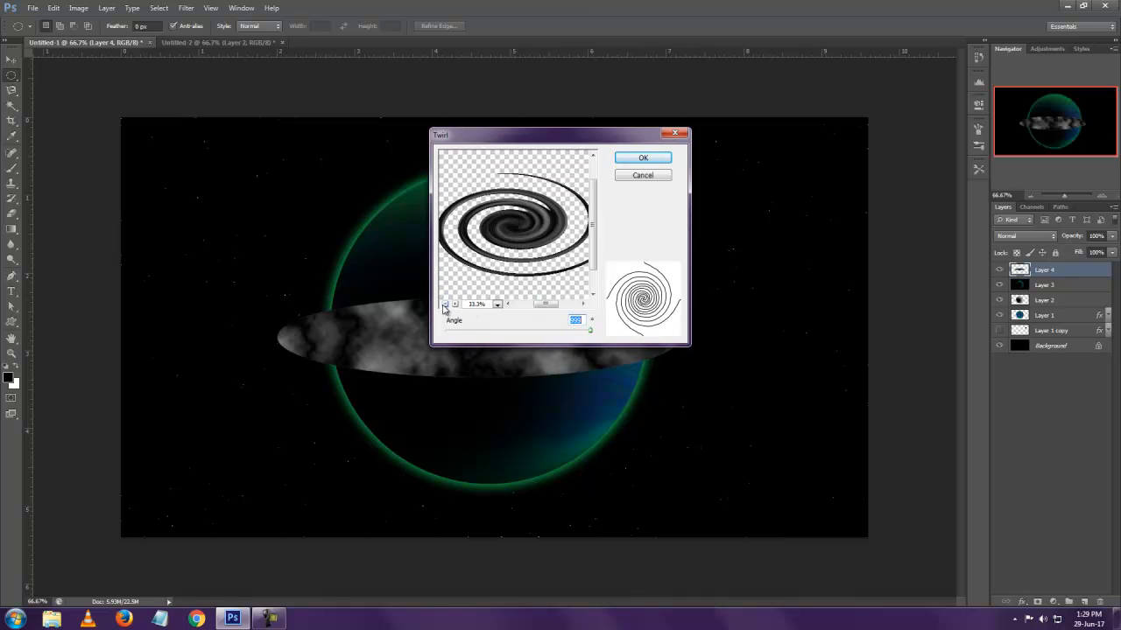
click(644, 158)
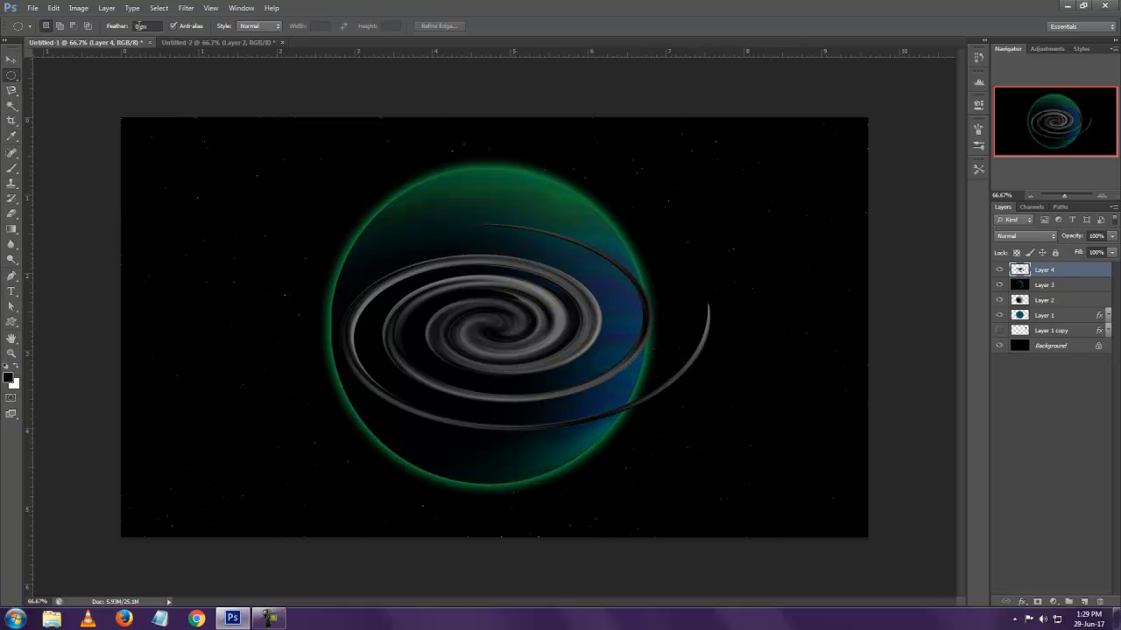
Make a Color Range selection from sampled dark colors in the spiral with Fuzziness 200 and Localized Color Clusters off
click(210, 8)
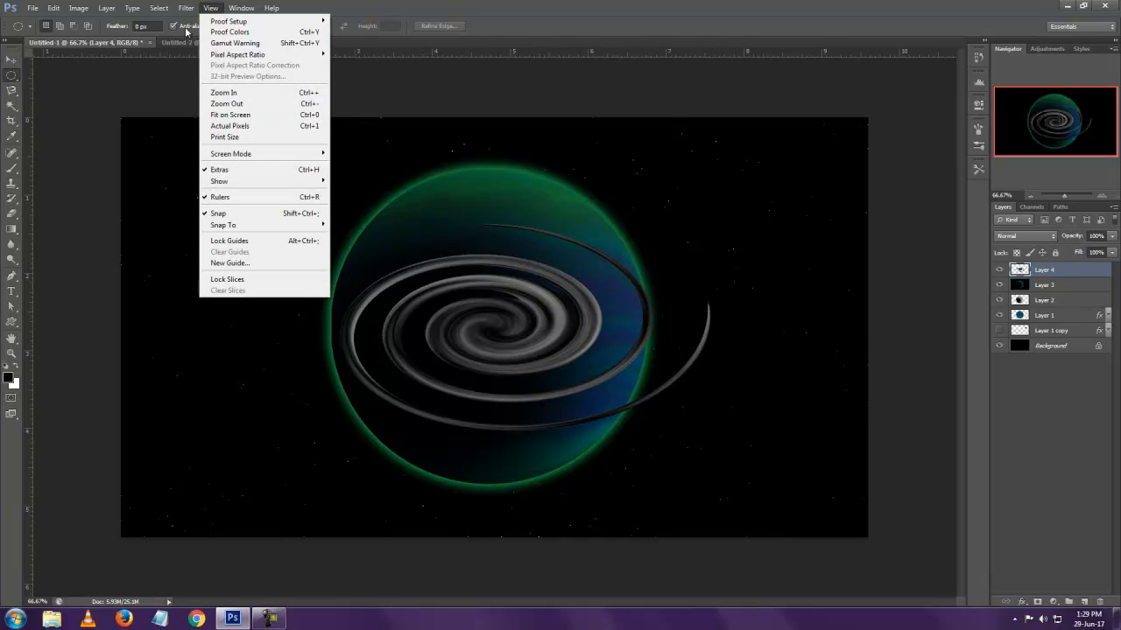
mouse_move(185, 9)
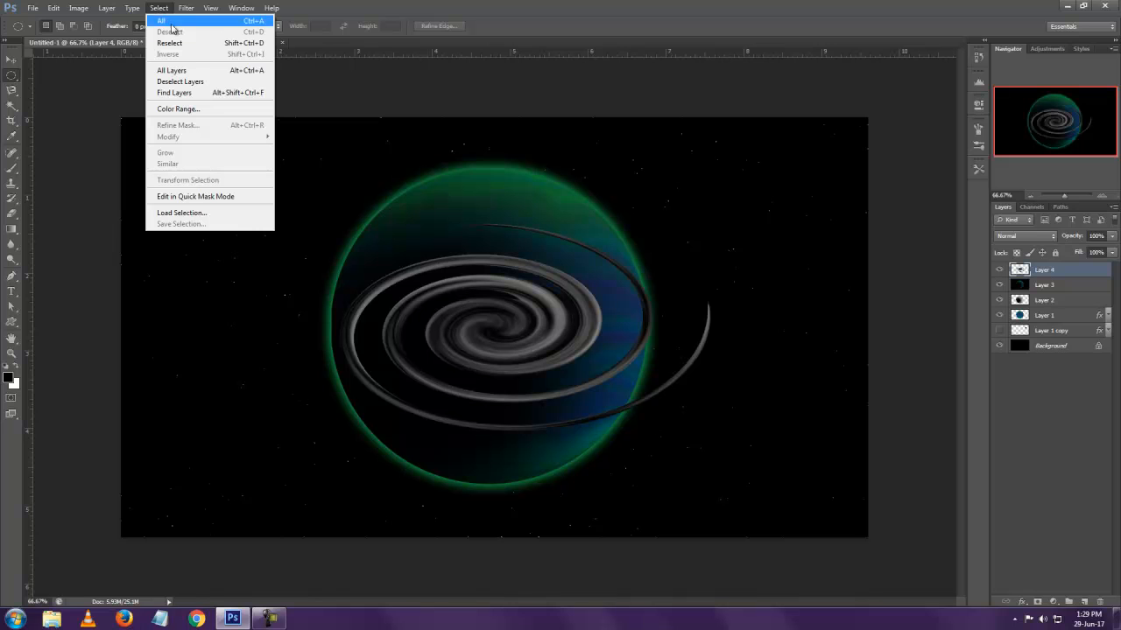
click(196, 108)
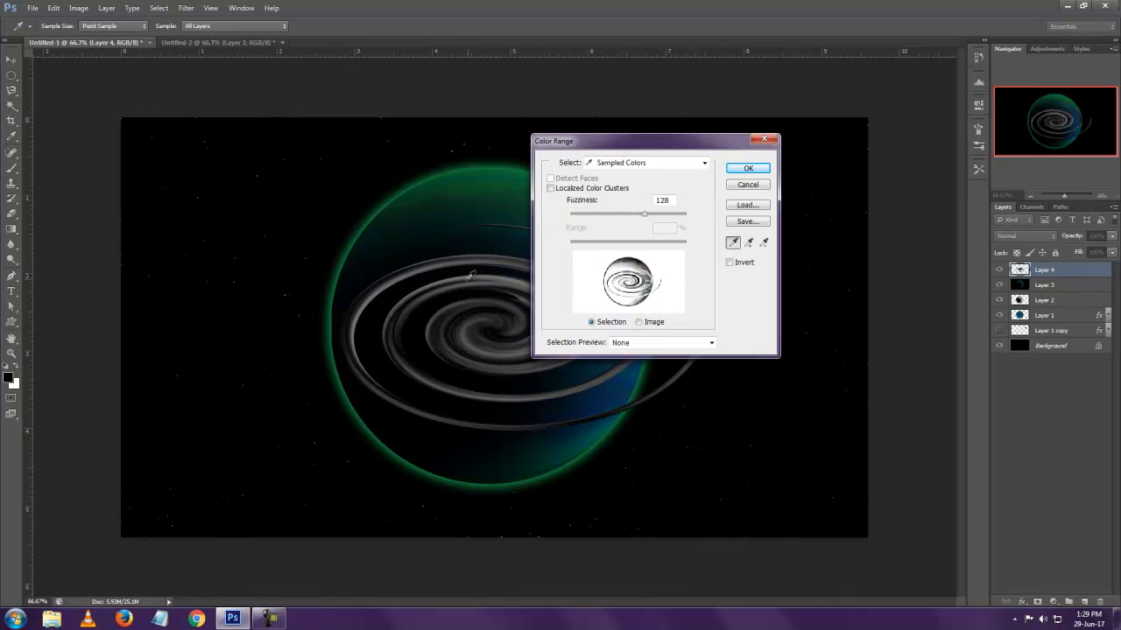
click(401, 308)
drag(644, 214, 687, 215)
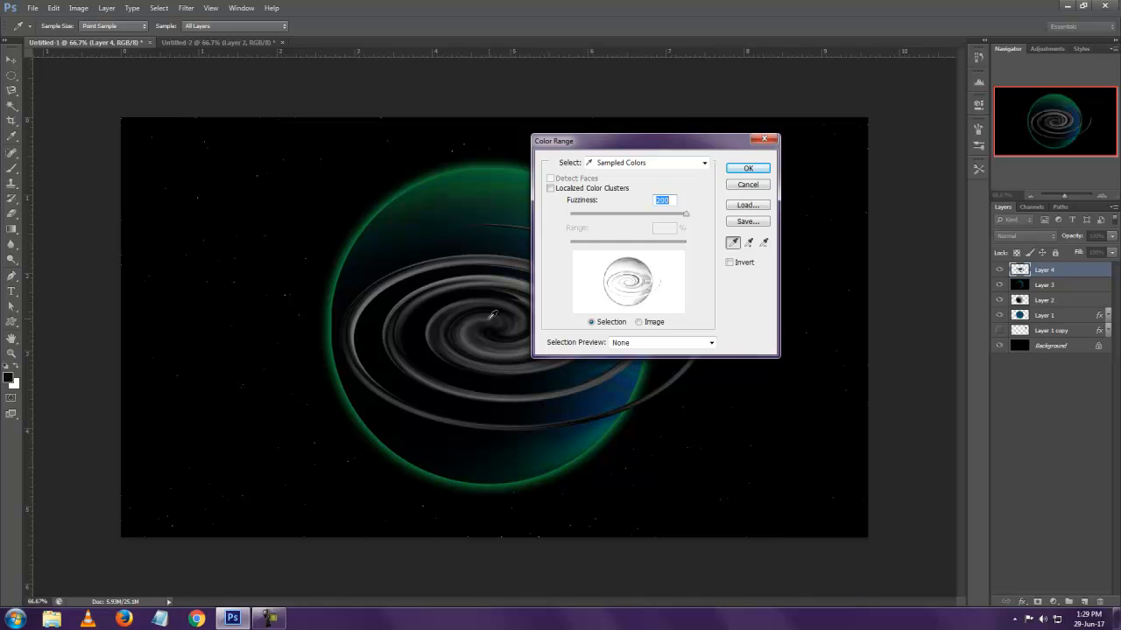
click(551, 188)
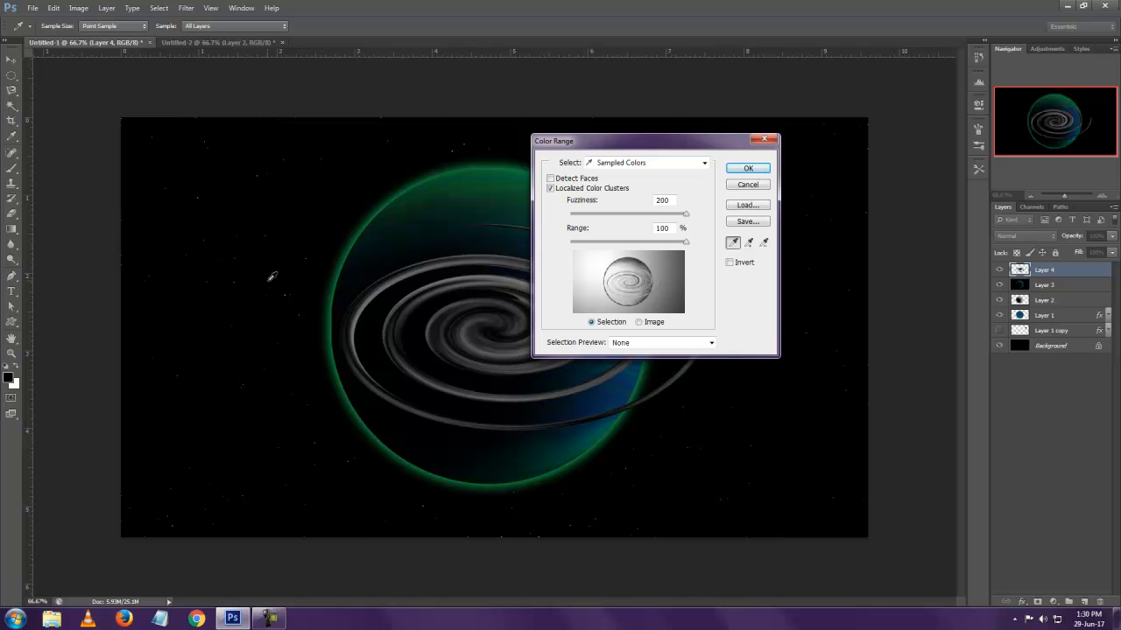
click(271, 277)
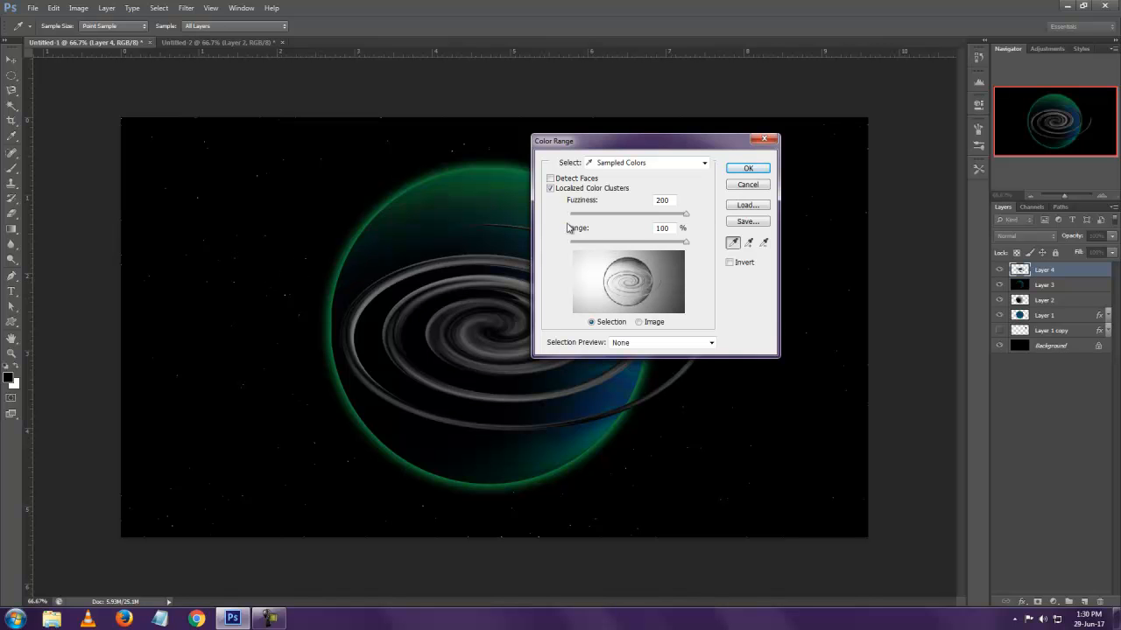
click(550, 190)
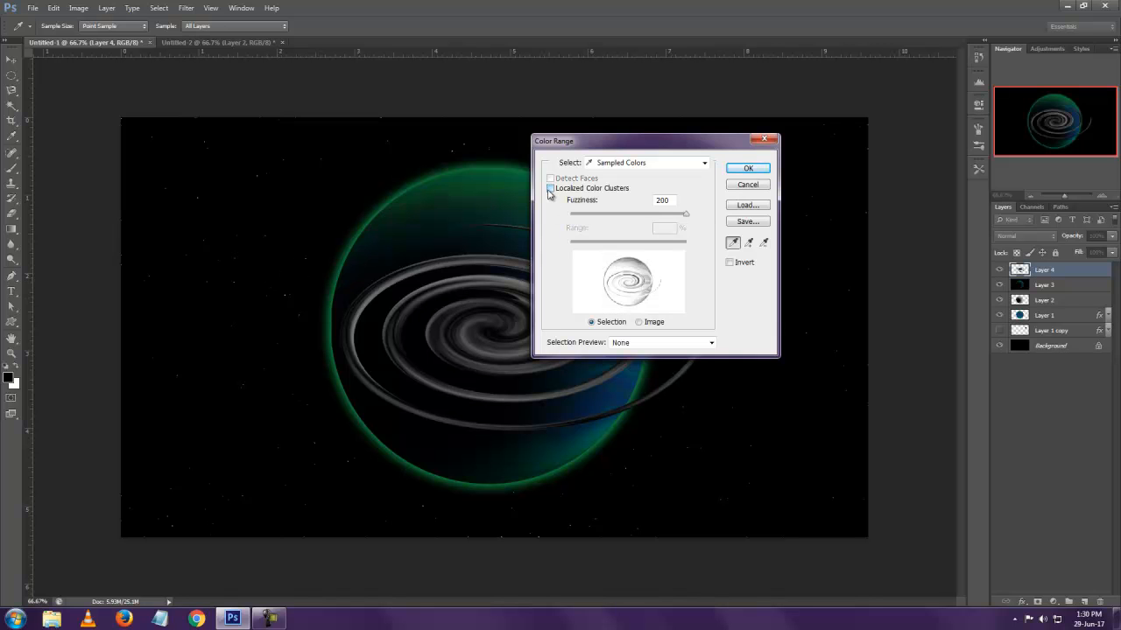
click(748, 168)
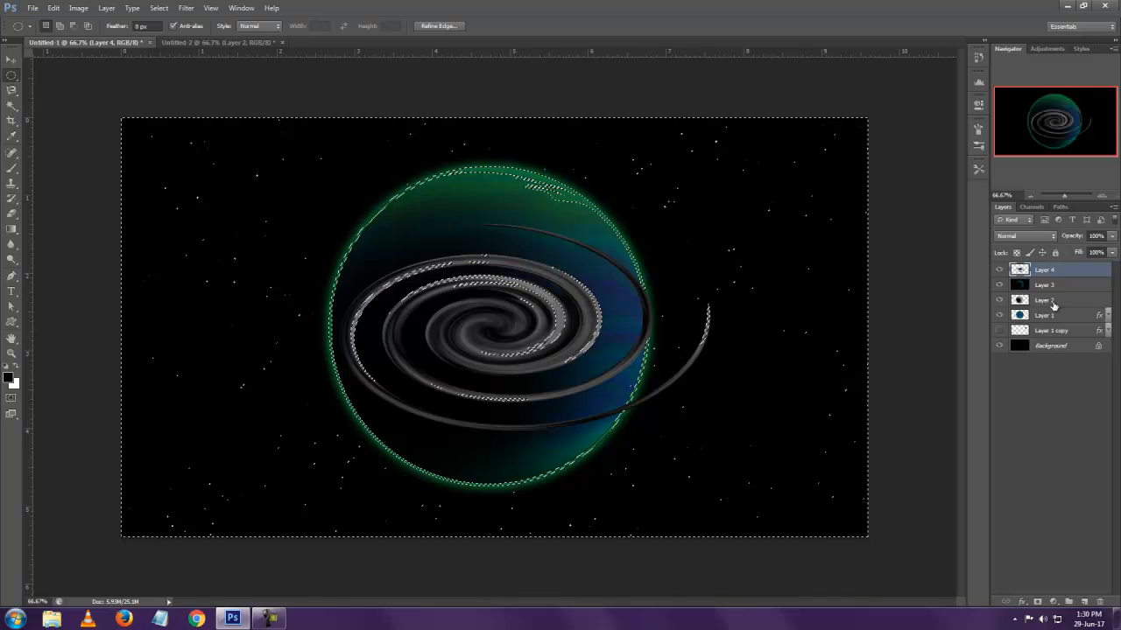
With the marquee feather set to 20 px, delete the selected dark areas from Layer 4, and nudge the remaining spiral slightly right
click(145, 26)
text(20)
key(Return)
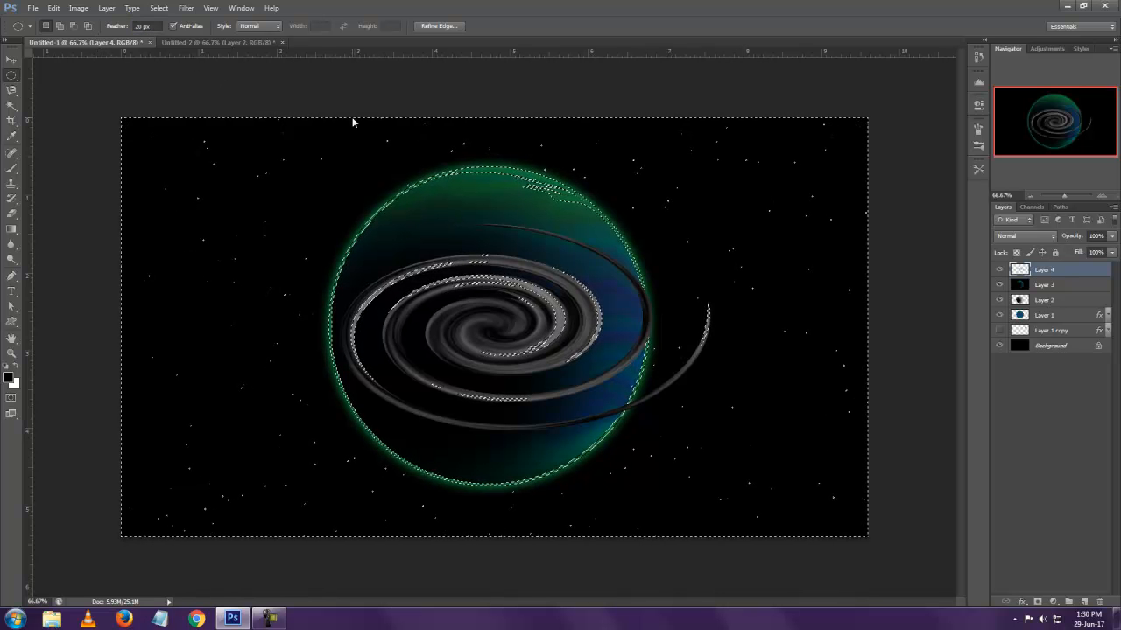
key(Delete)
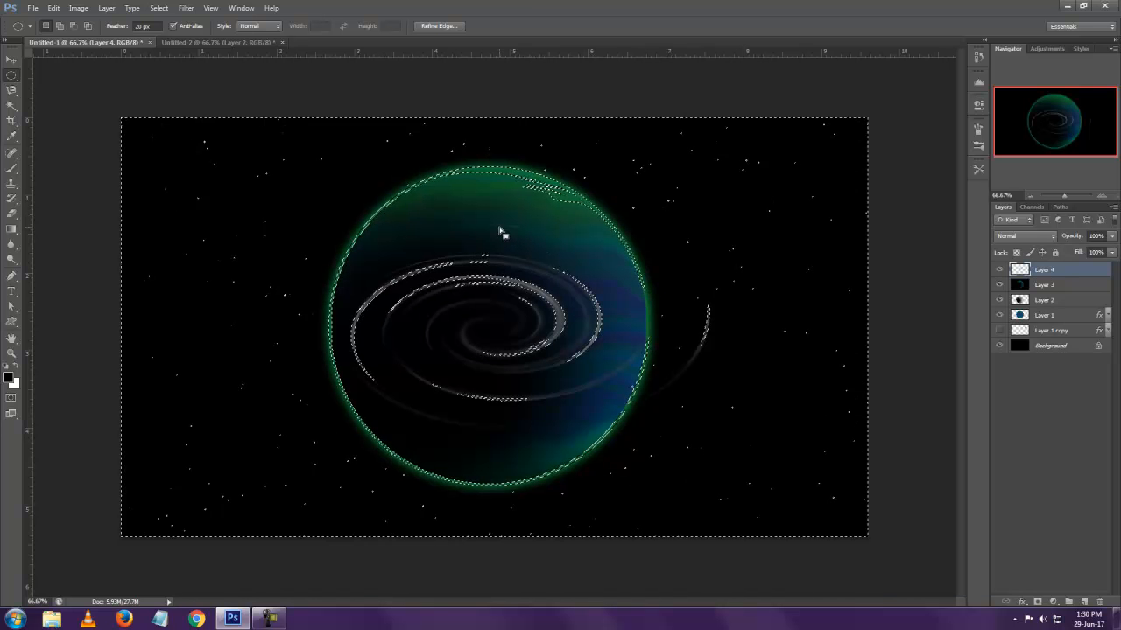
click(137, 96)
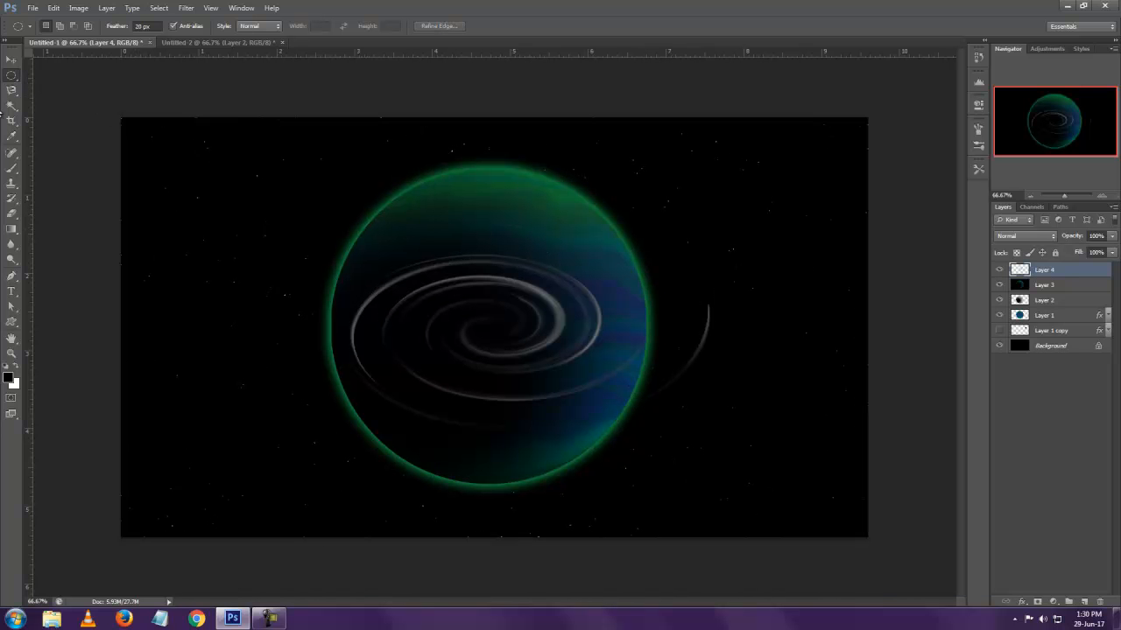
click(12, 58)
mouse_move(548, 317)
mouse_down()
mouse_move(696, 312)
mouse_move(546, 316)
mouse_up()
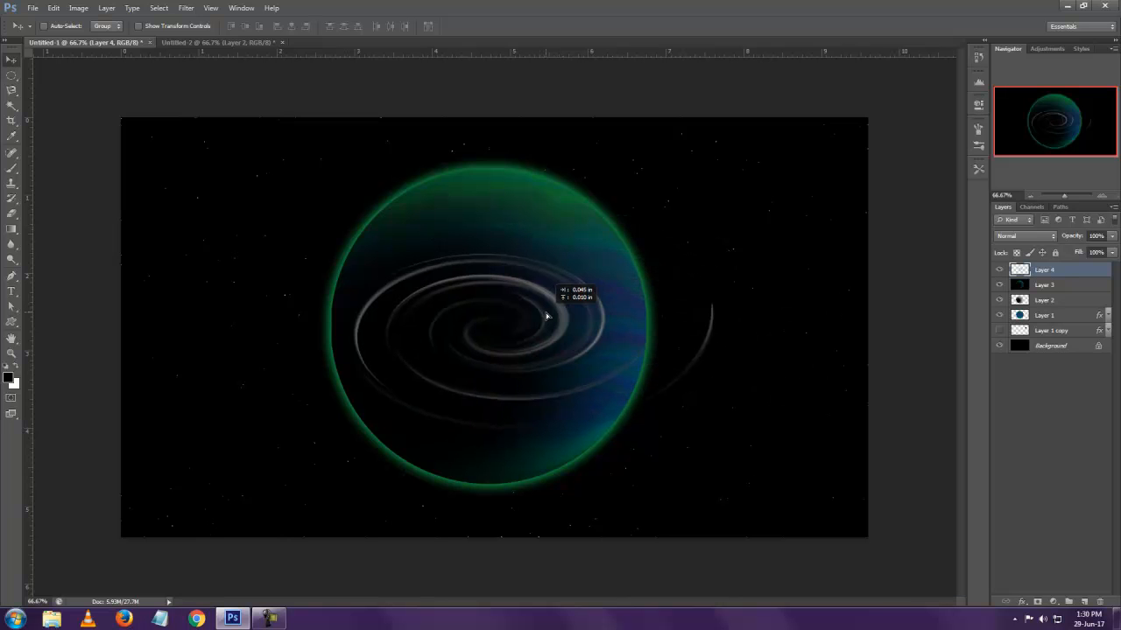
Try shrinking and distorting the spiral on Layer 4 in perspective and placing it in the starfield at the planet's upper right
key(ctrl+t)
drag(717, 219, 875, 282)
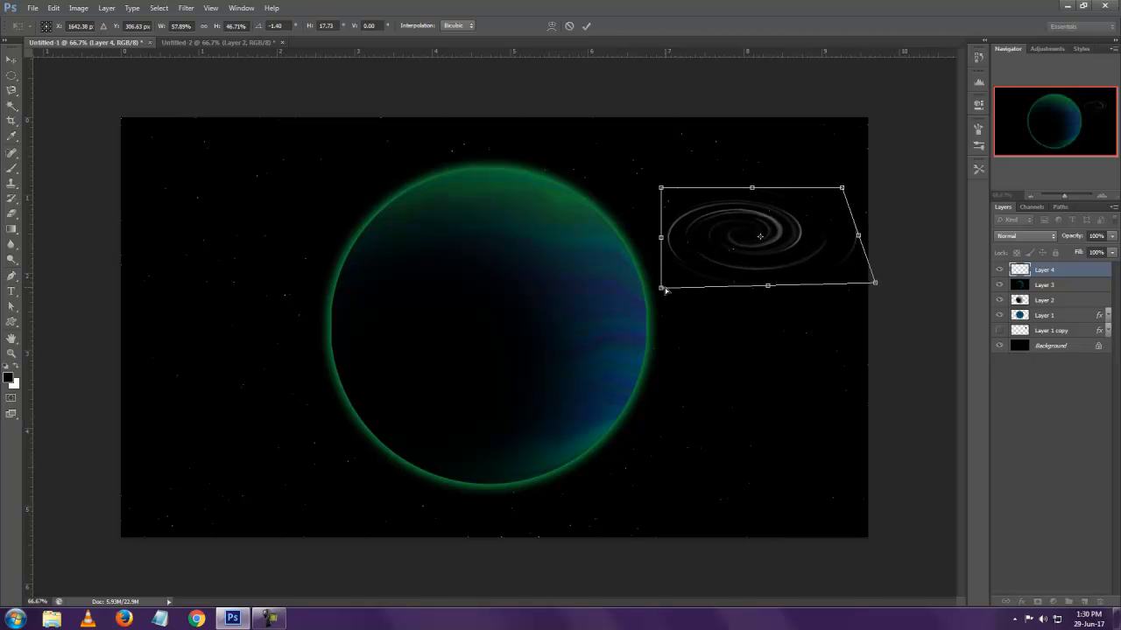
drag(663, 290, 592, 311)
drag(875, 285, 900, 296)
drag(843, 189, 811, 207)
drag(662, 190, 694, 211)
key(Return)
drag(759, 241, 767, 176)
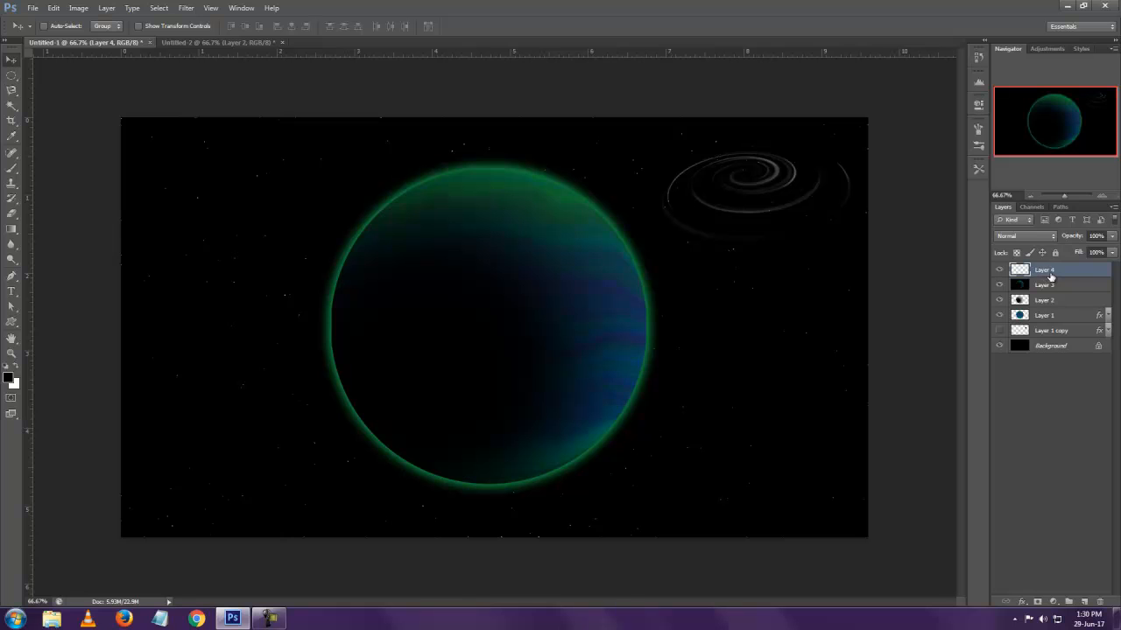
Try painting a soft white 90 px glow at the small spiral's center on a new layer
click(1085, 601)
key(b)
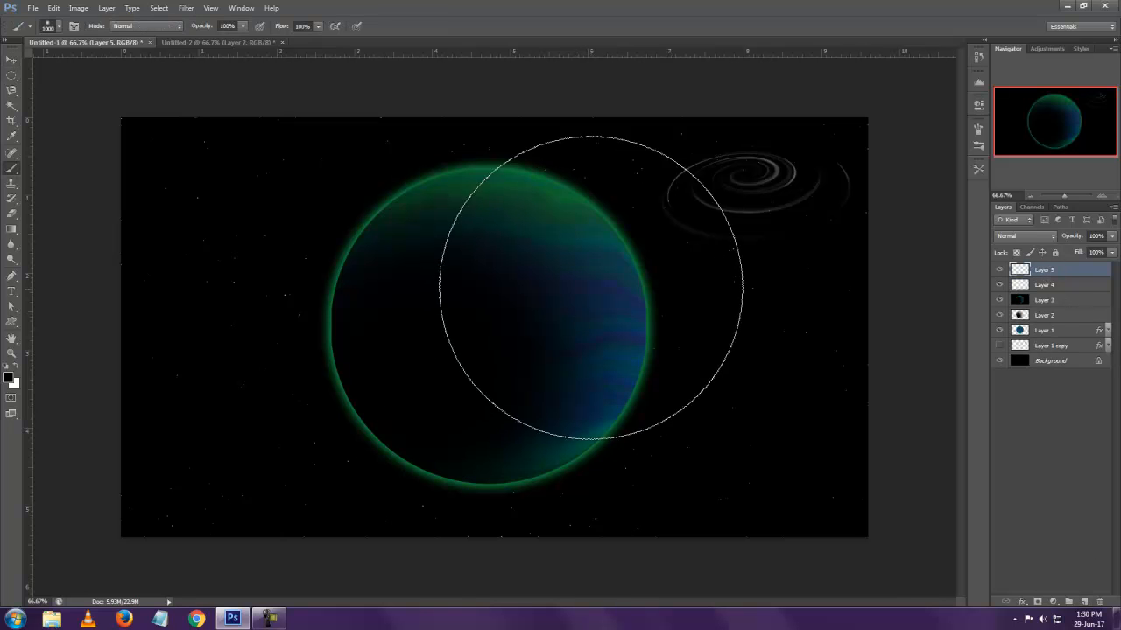
key(bracketleft)
key(bracketleft)
key(bracketleft)
key(bracketleft)
key(bracketleft)
key(bracketleft)
key(bracketleft)
key(bracketleft)
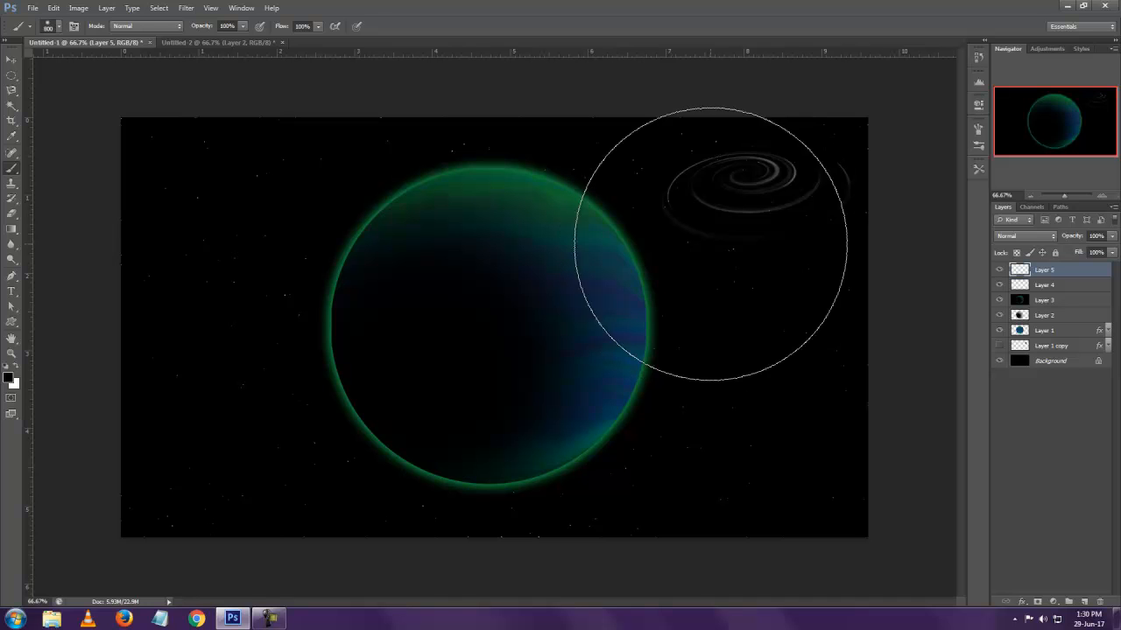
key(bracketleft)
key(bracketleft)
key(bracketleft)
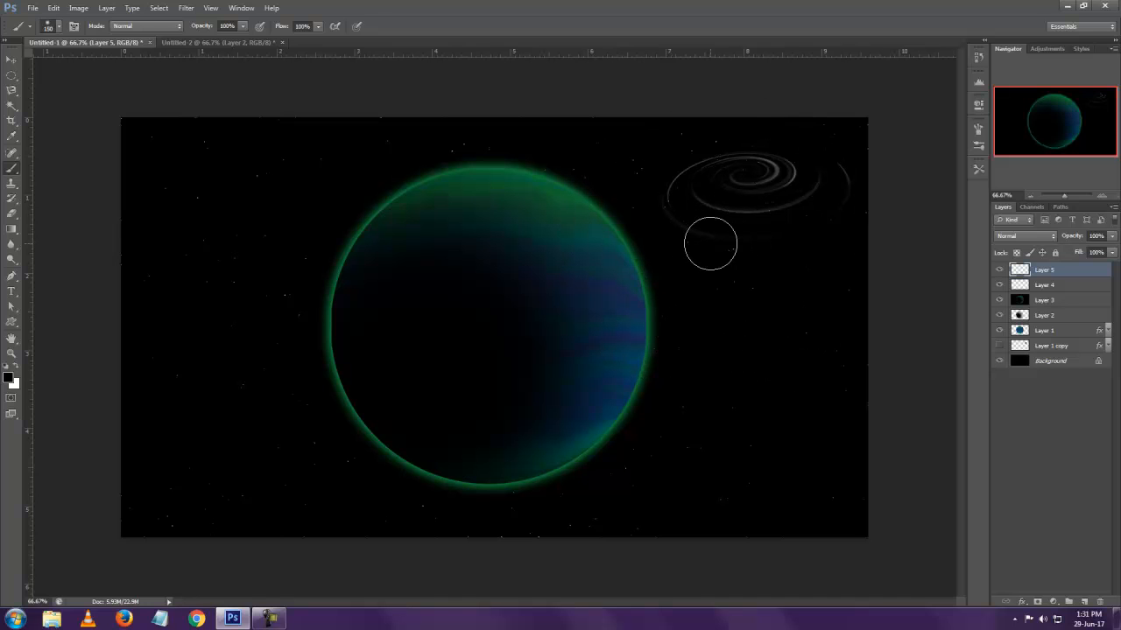
key(x)
click(749, 171)
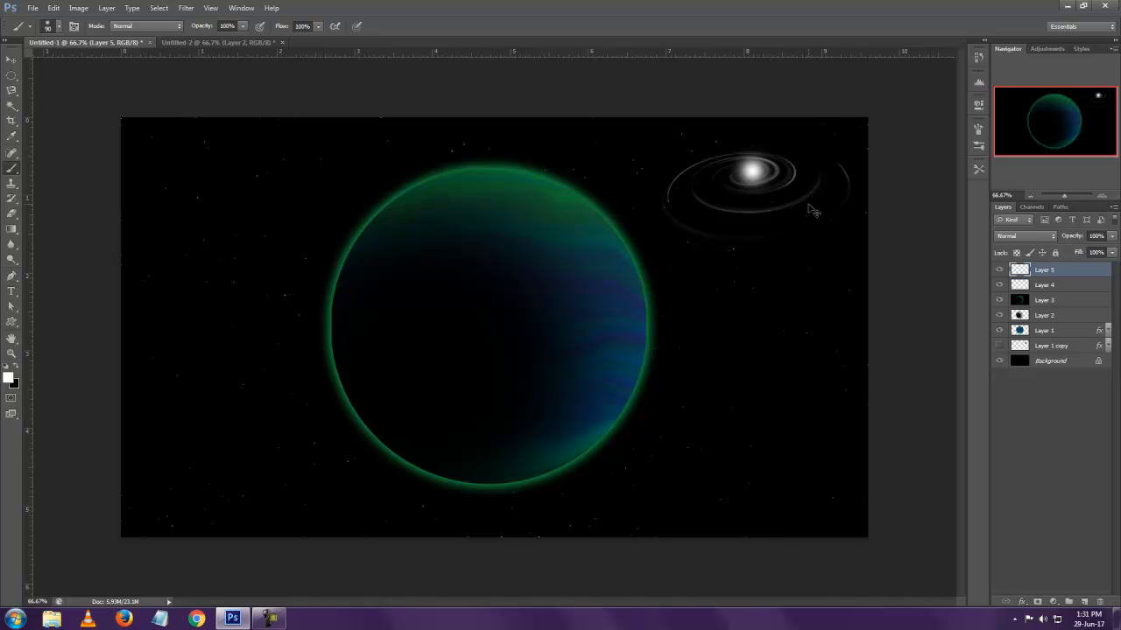
Undo the white glow, the added layer, and the spiral's move and transformation
key(ctrl+z)
key(ctrl+alt+z)
key(ctrl+alt+z)
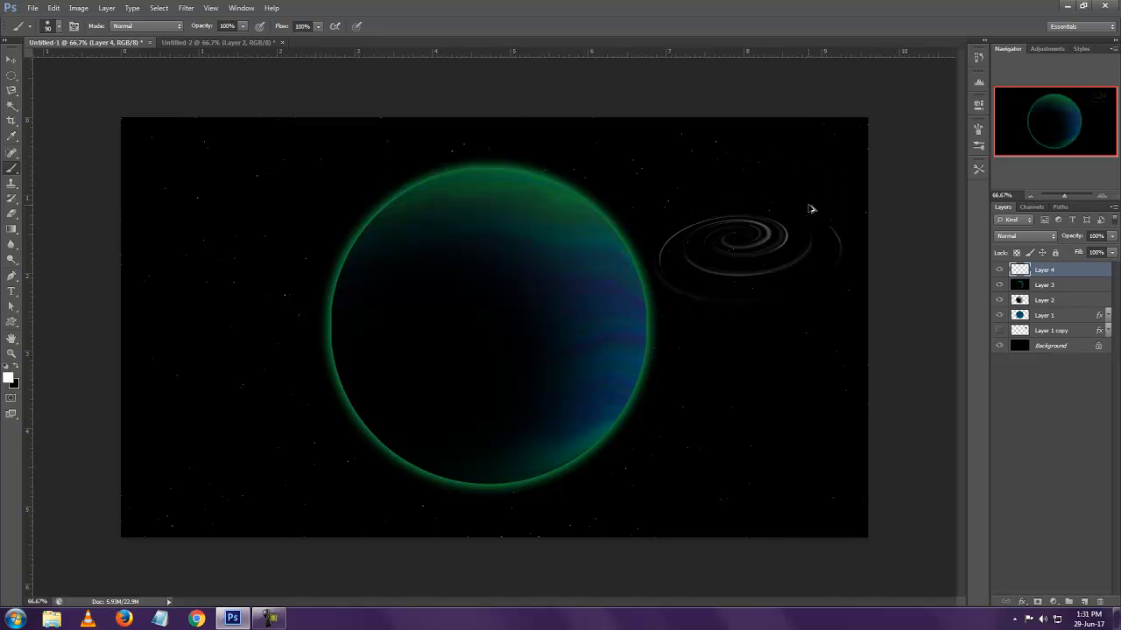
key(ctrl+alt+z)
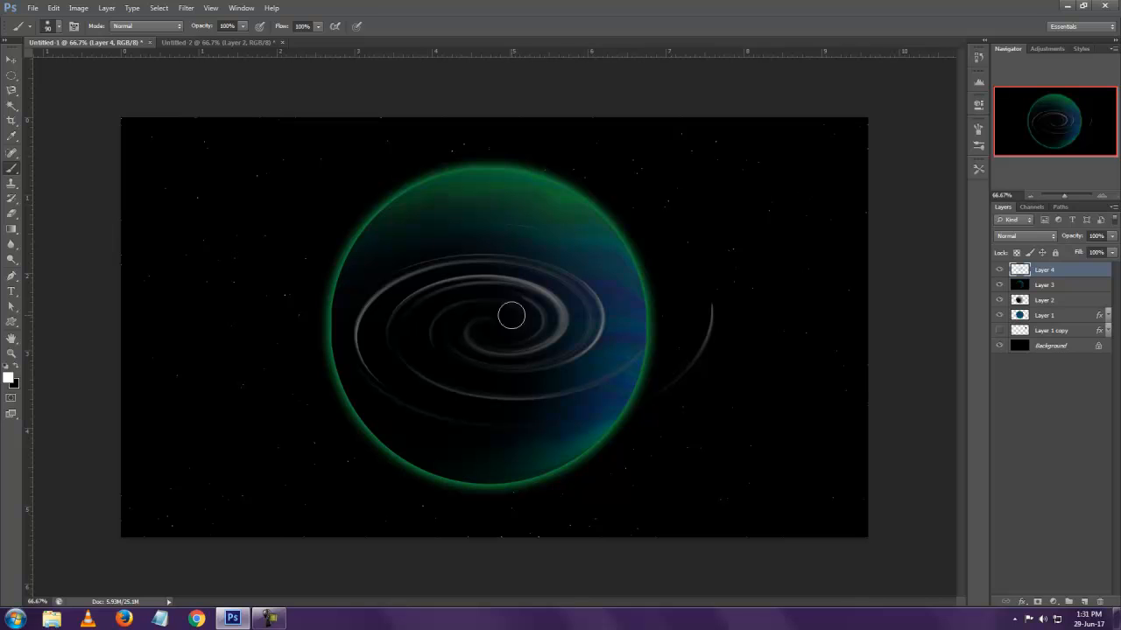
Add a new layer above Layer 4 and paint a soft white 250 px glow at the spiral's center
key(bracketright)
key(bracketright)
key(bracketright)
click(1084, 603)
key(bracketright)
key(bracketright)
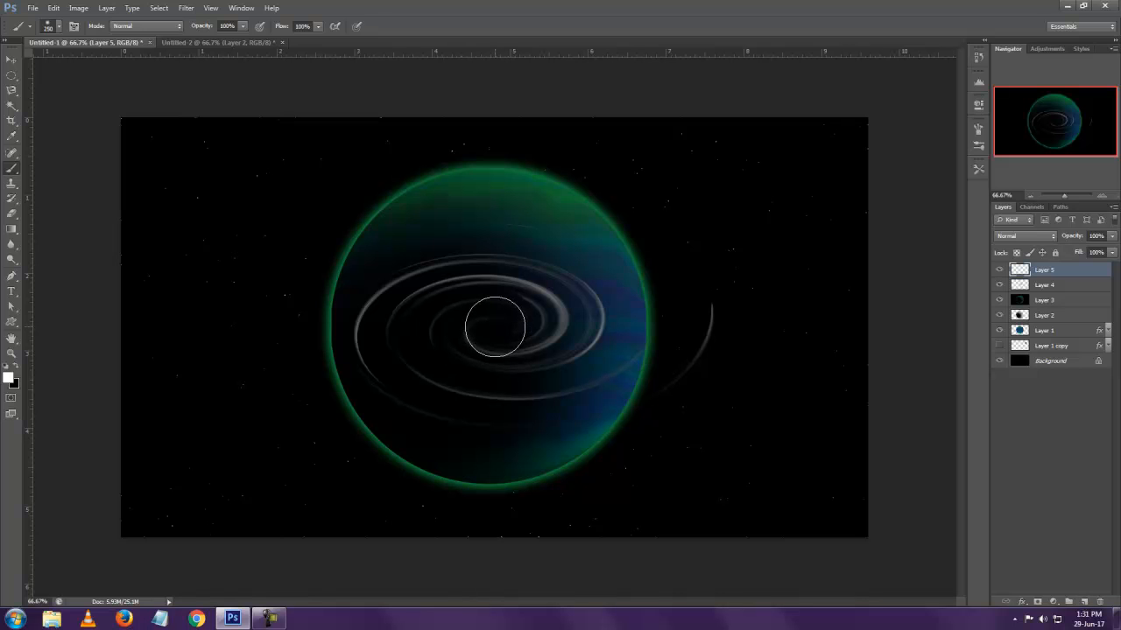
click(495, 326)
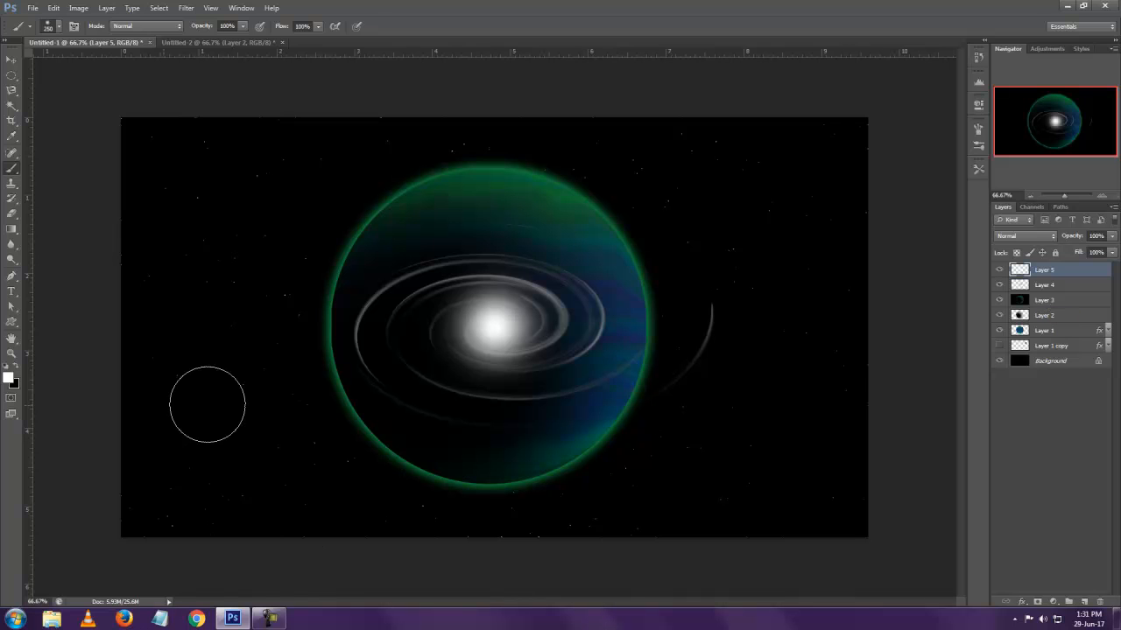
Group the glow on Layer 5 with the spiral on Layer 4
click(11, 58)
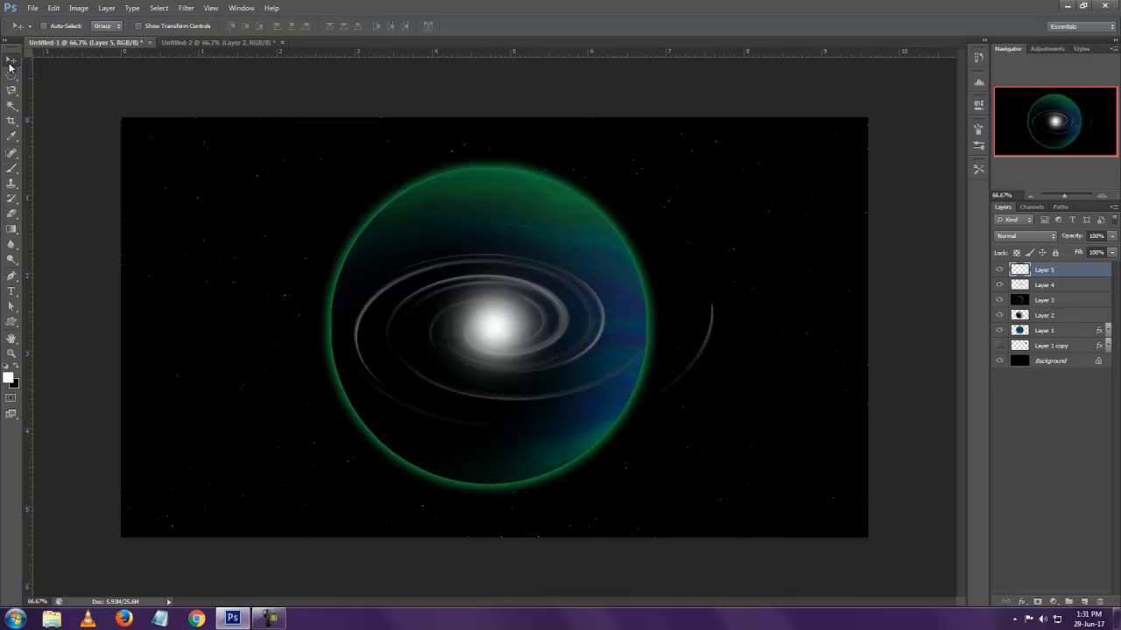
shift+click(1067, 289)
drag(1087, 451, 1068, 601)
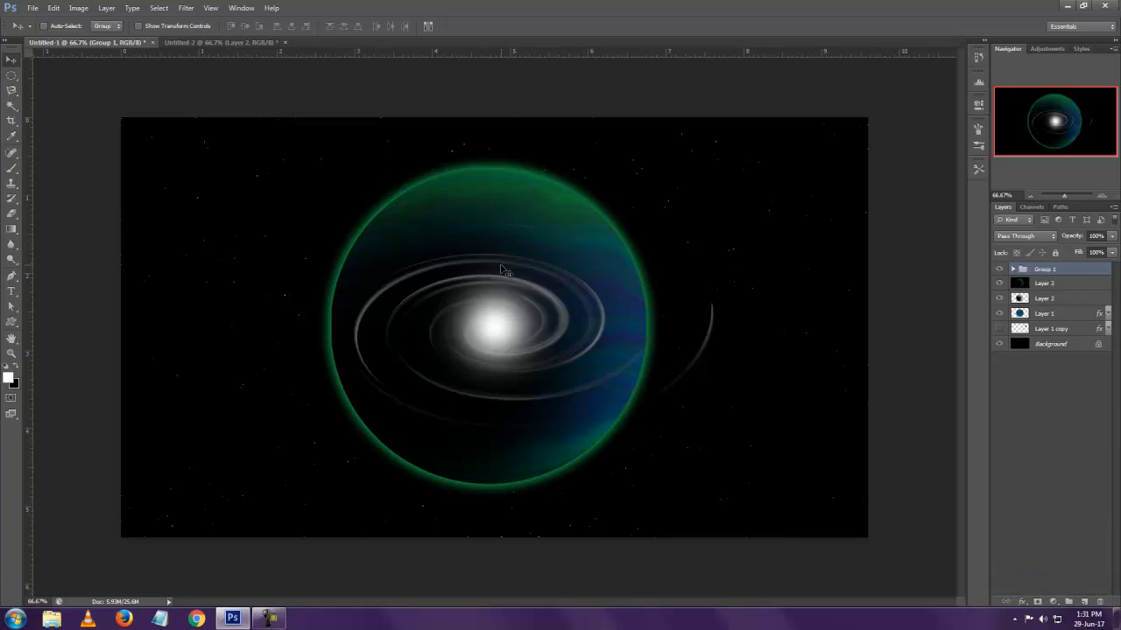
Shrink the galaxy group, place it at the planet's upper right, and distort it in perspective with a narrow top and wide base
key(ctrl+t)
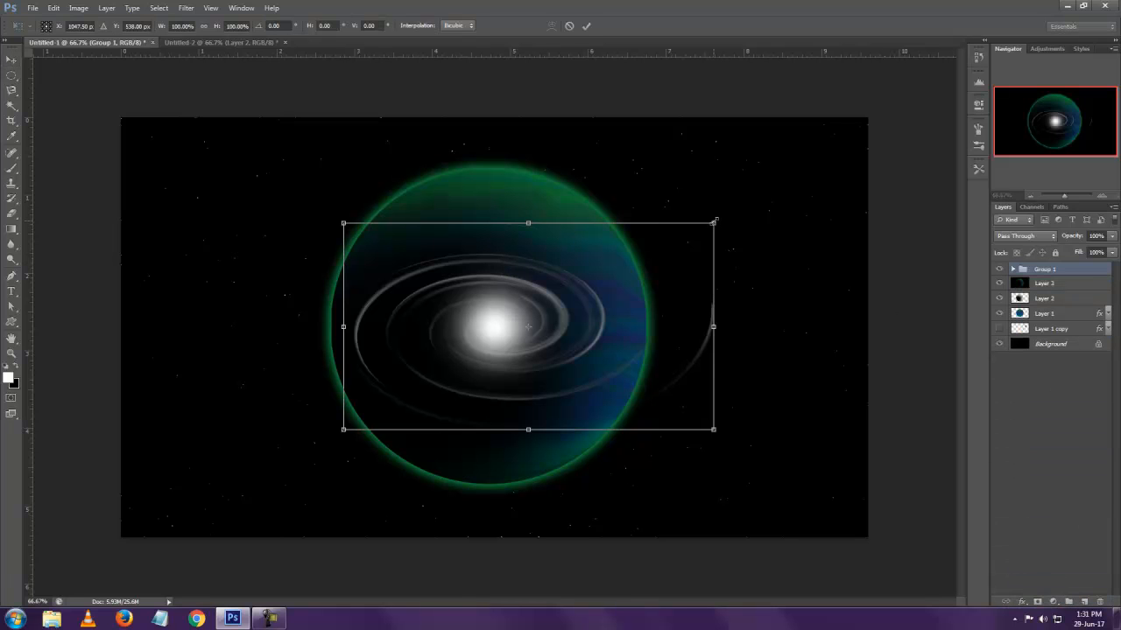
drag(715, 222, 593, 291)
drag(521, 352, 777, 231)
drag(850, 308, 912, 331)
drag(603, 314, 563, 345)
drag(601, 173, 648, 186)
drag(851, 172, 802, 189)
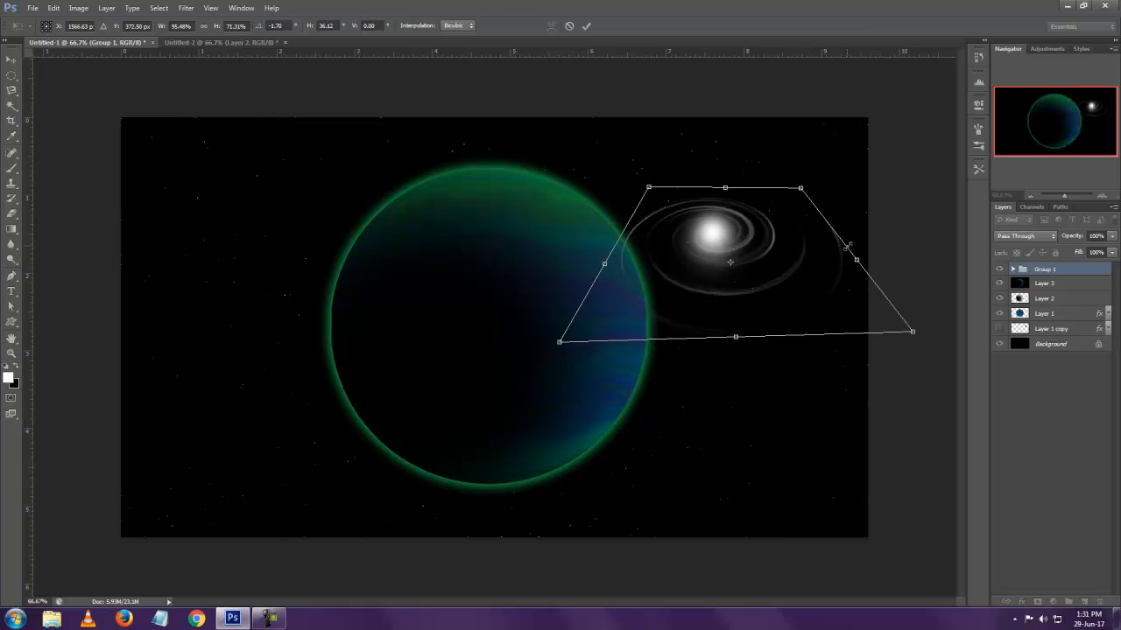
key(Return)
Scale the galaxy group to about 43% and place it in the starfield near the canvas's upper right
key(ctrl+t)
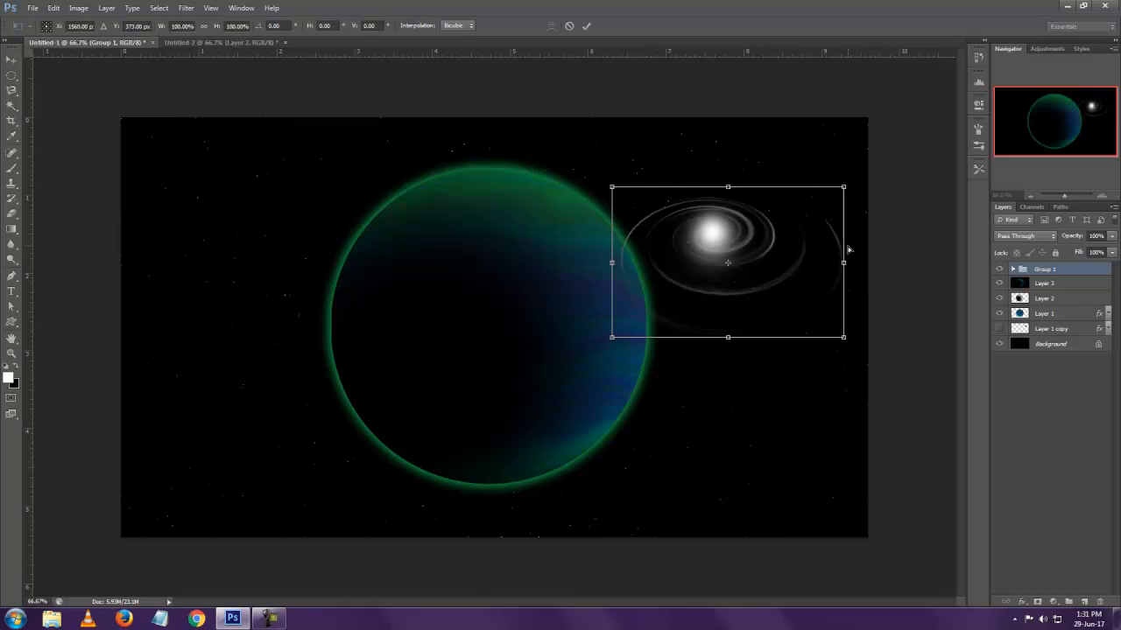
drag(845, 187, 793, 189)
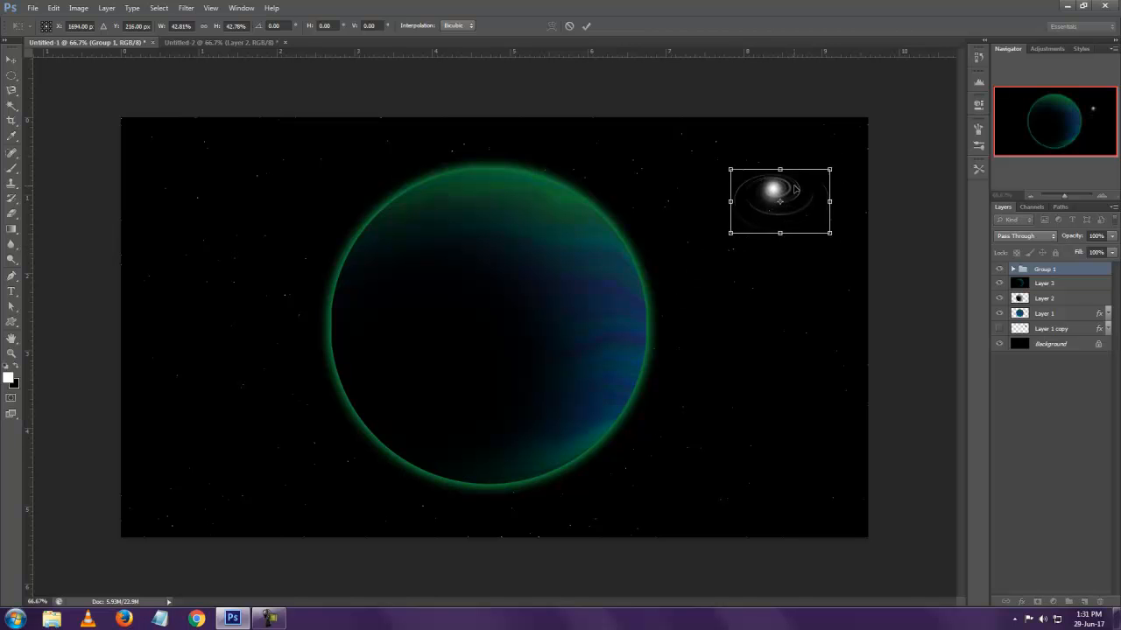
key(Return)
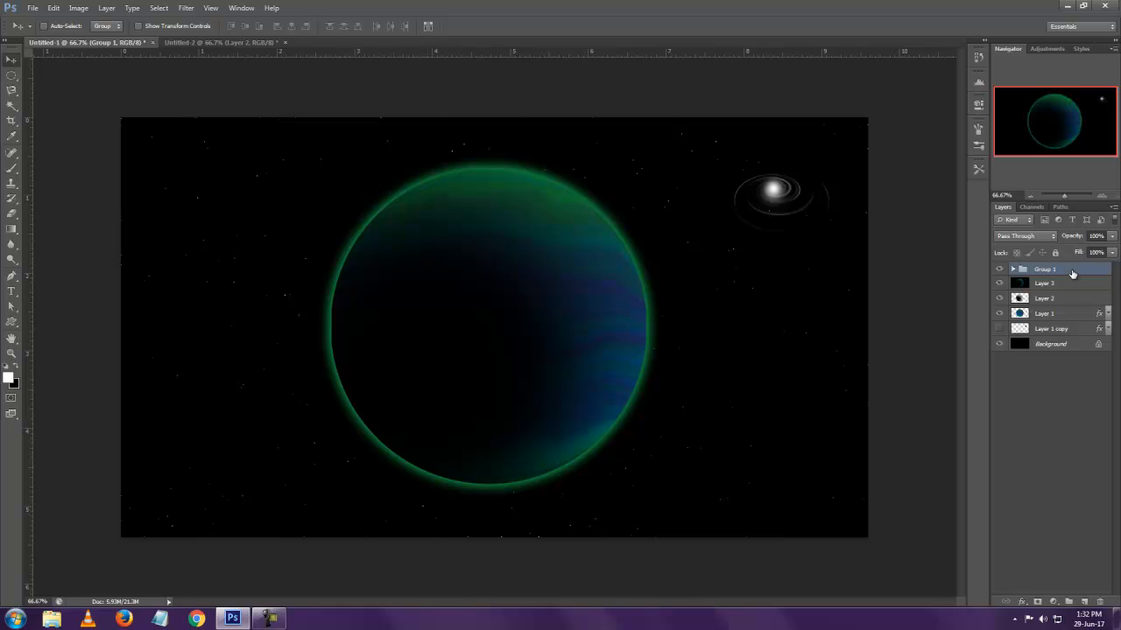
Stamp all visible layers into a new top layer and render a 105mm Prime lens flare at 70% brightness on the planet's upper-right rim
key(ctrl+shift+alt+e)
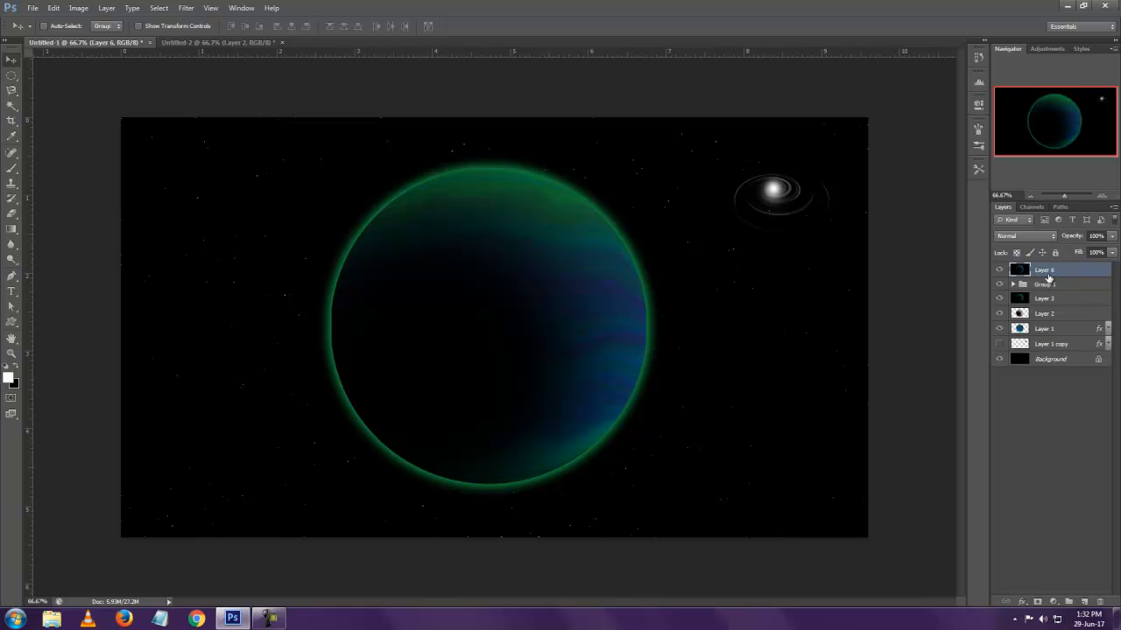
click(188, 9)
mouse_move(233, 138)
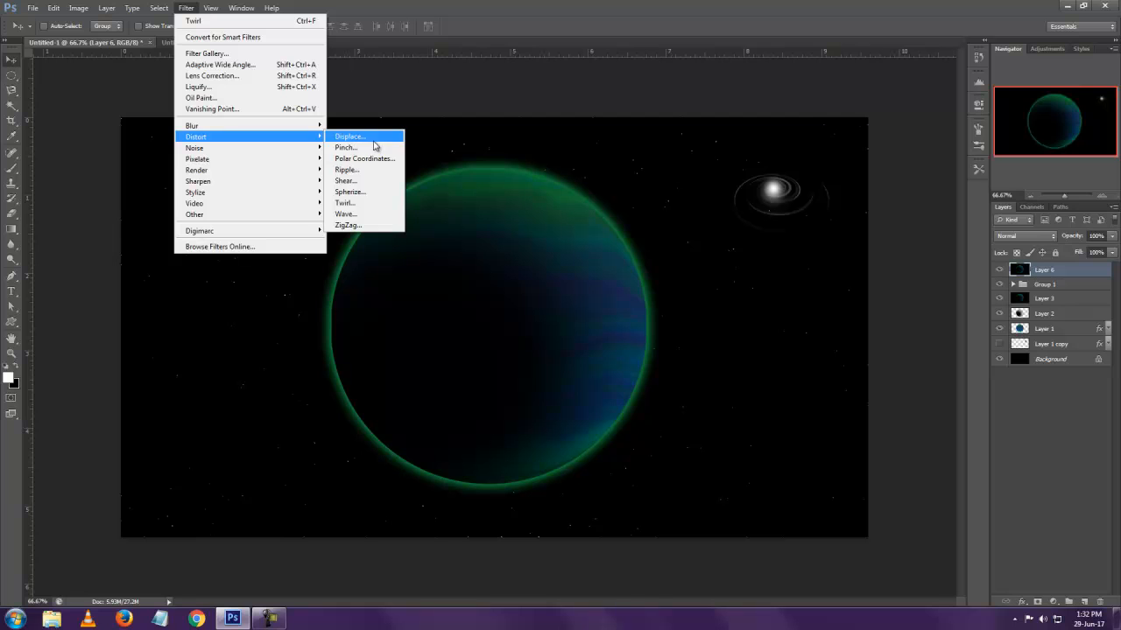
mouse_move(240, 170)
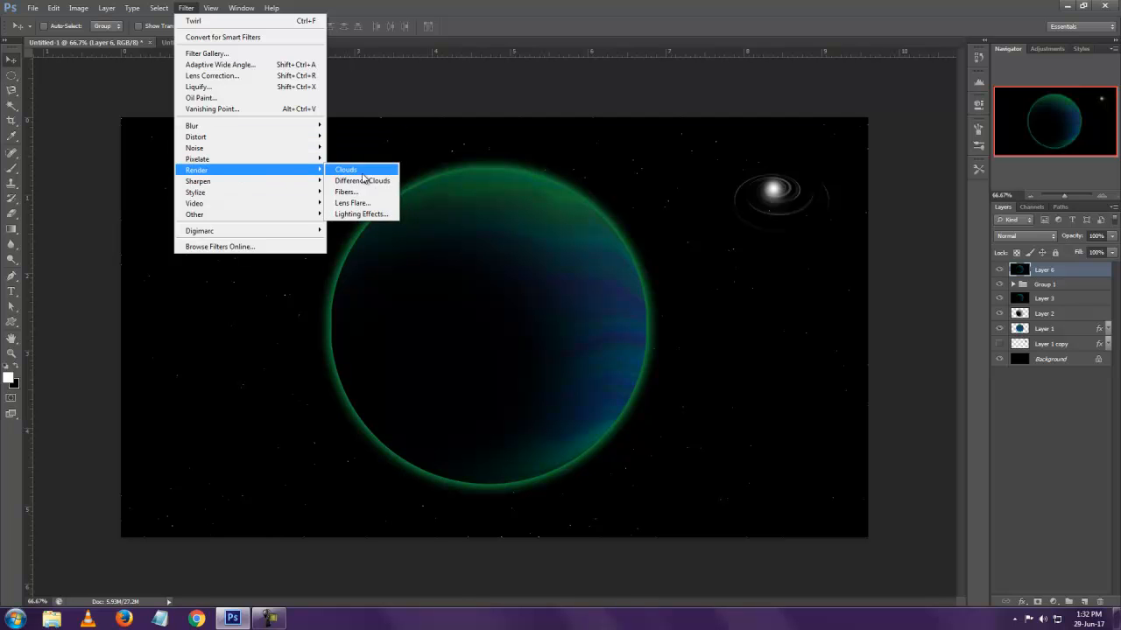
click(360, 203)
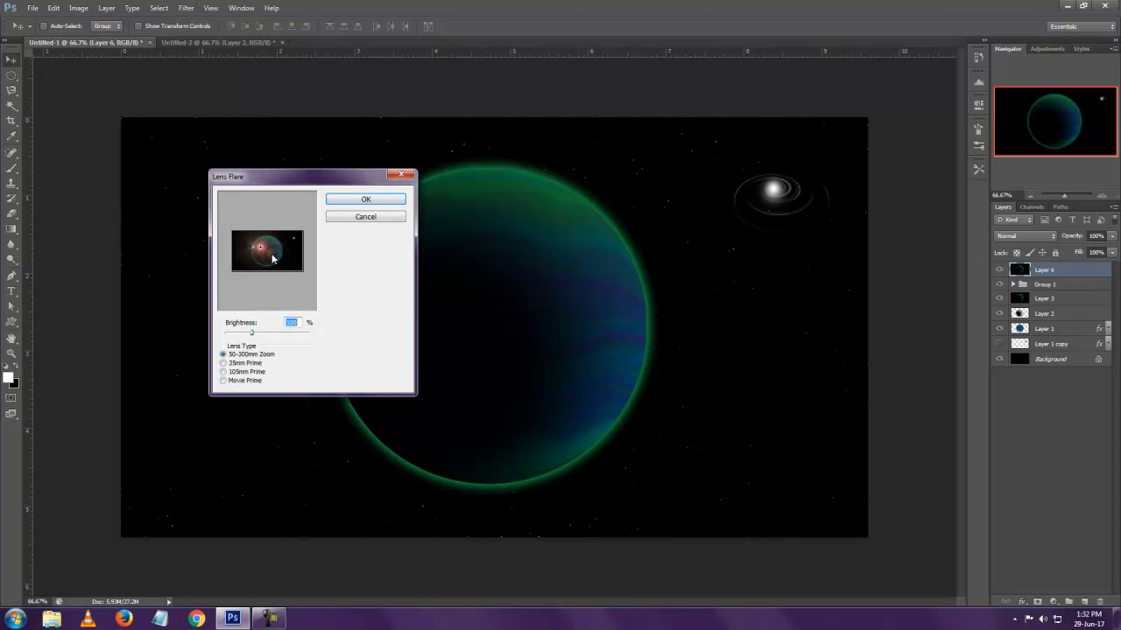
click(240, 373)
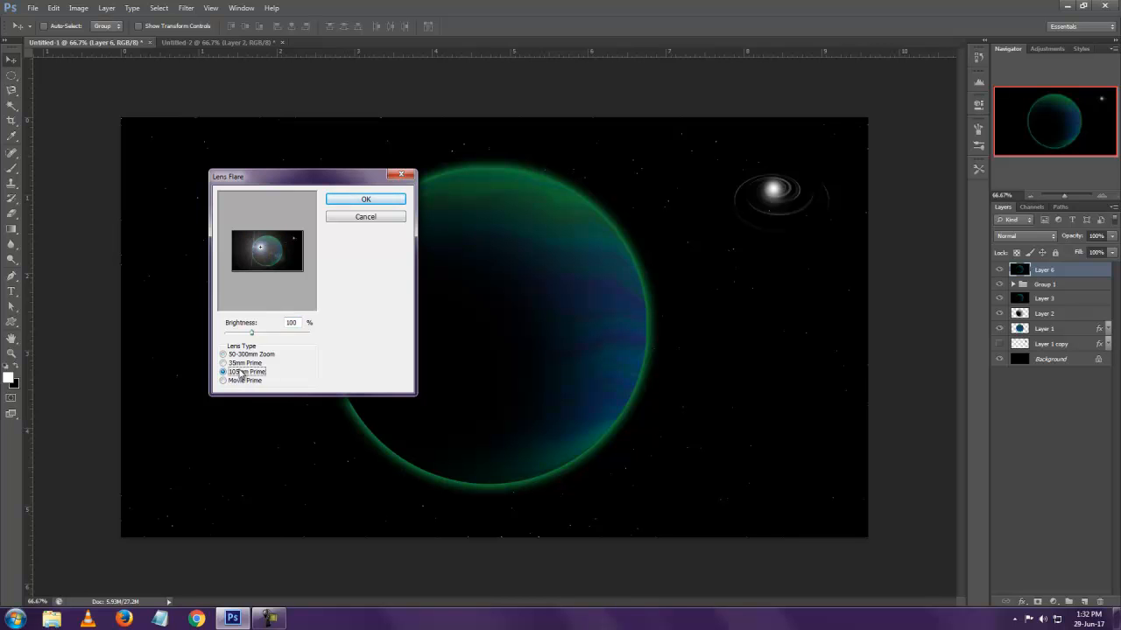
double_click(291, 323)
text(70)
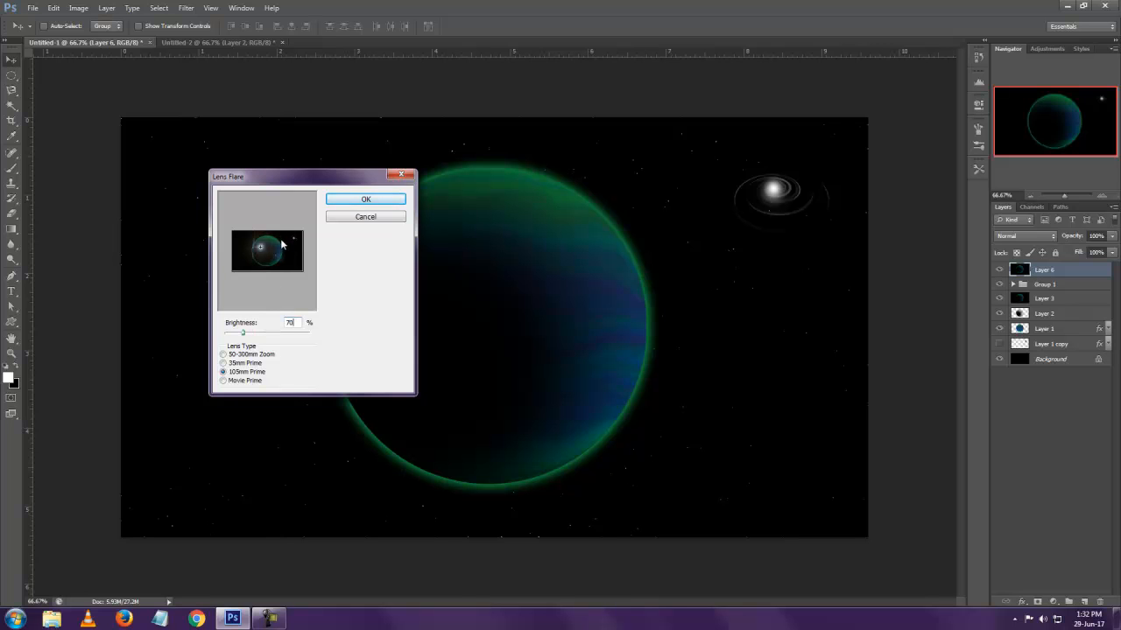
click(279, 243)
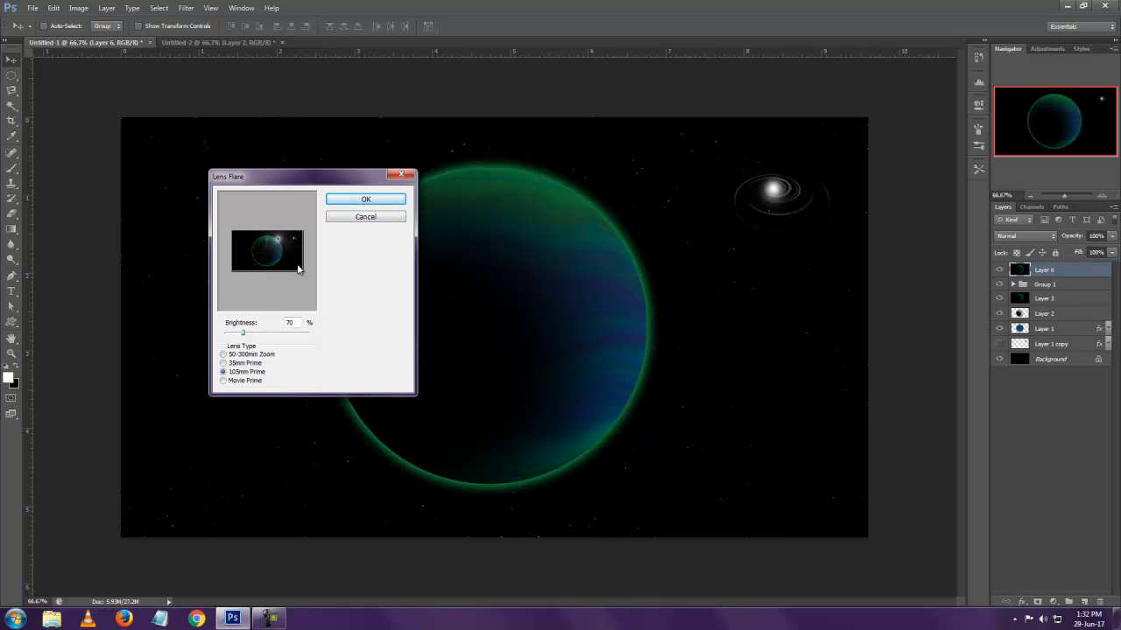
click(354, 200)
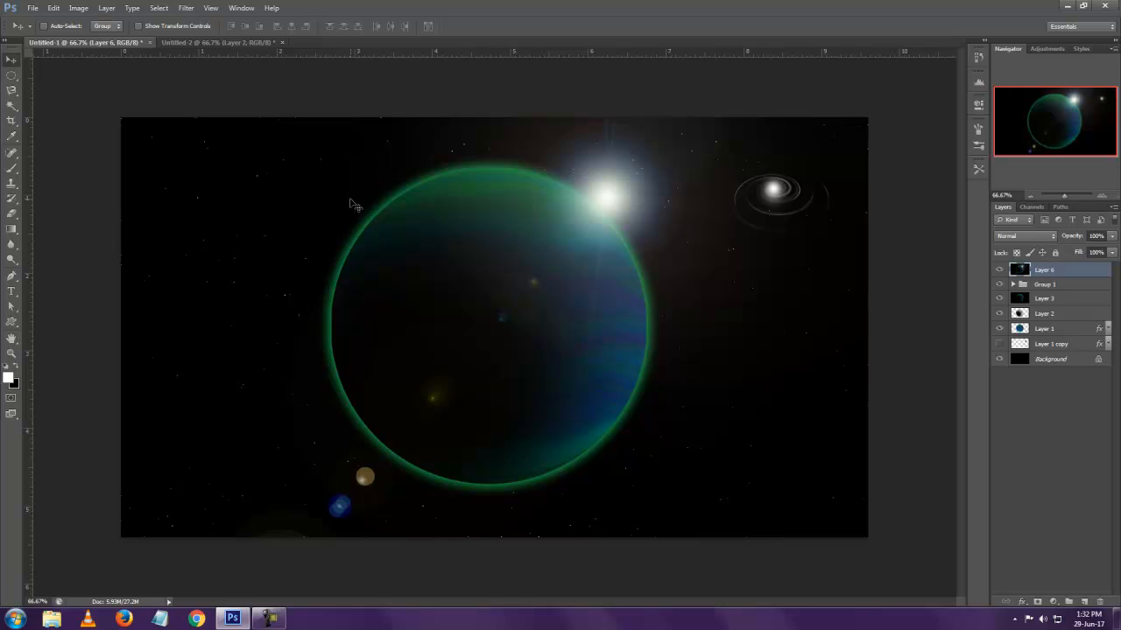
Undo the lens flare and render it again on the planet's upper-right rim with 105mm Prime at about 38% brightness
key(ctrl+z)
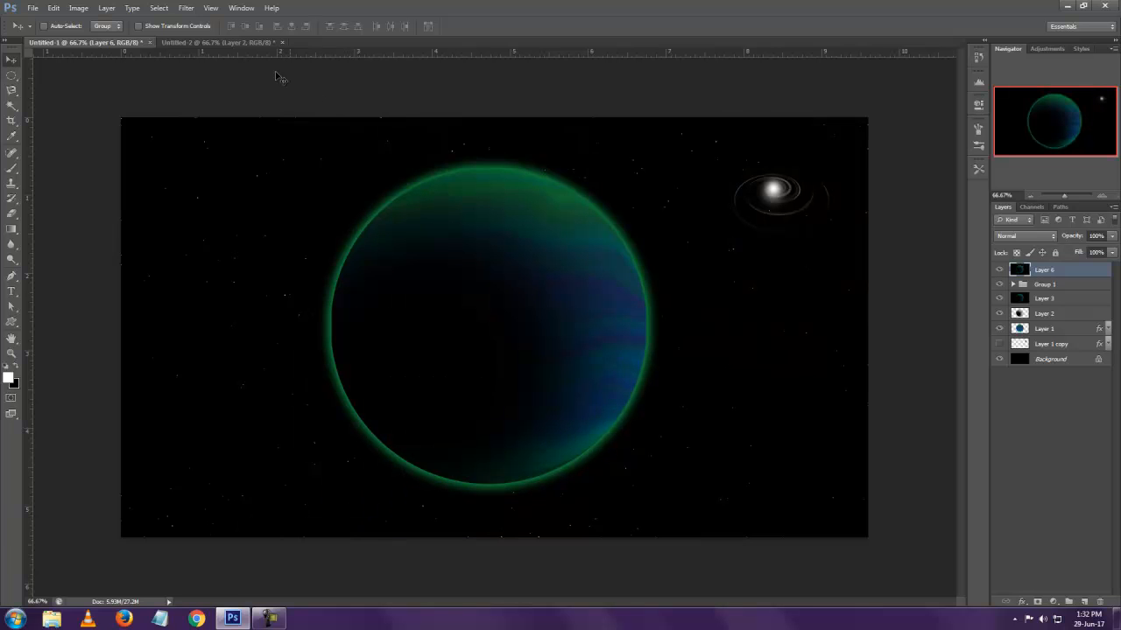
click(187, 9)
mouse_move(221, 171)
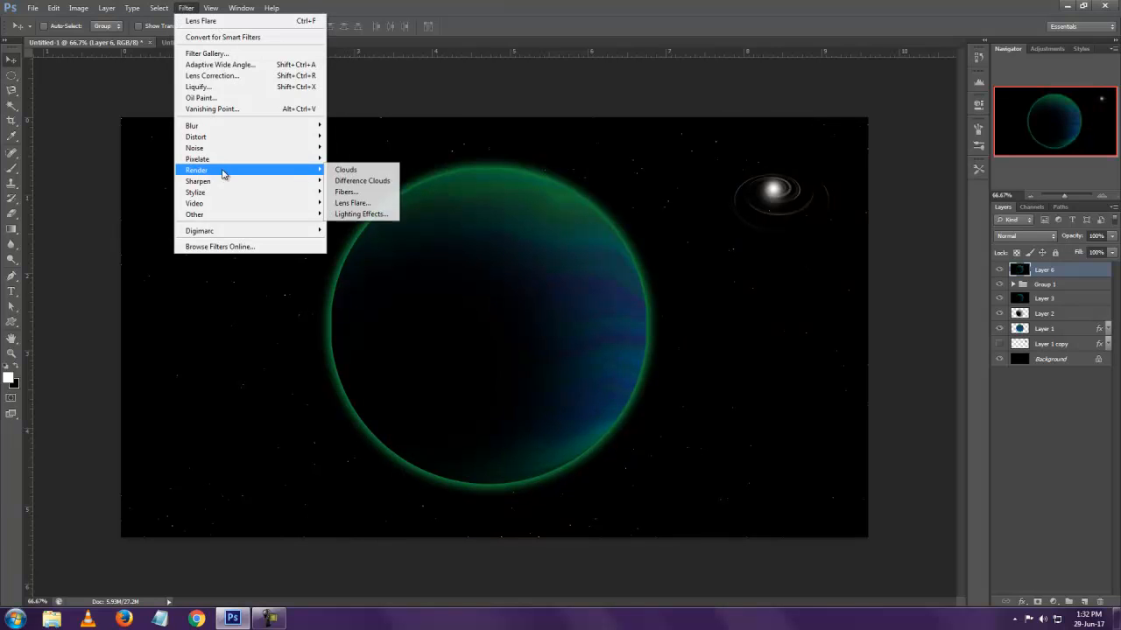
click(351, 202)
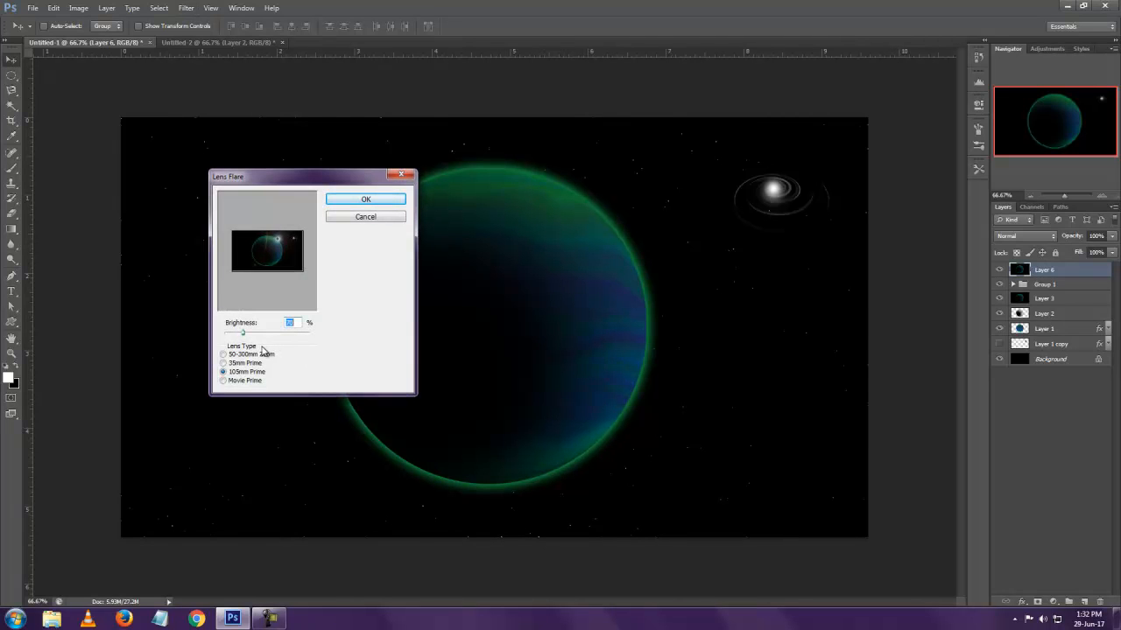
drag(243, 338, 234, 339)
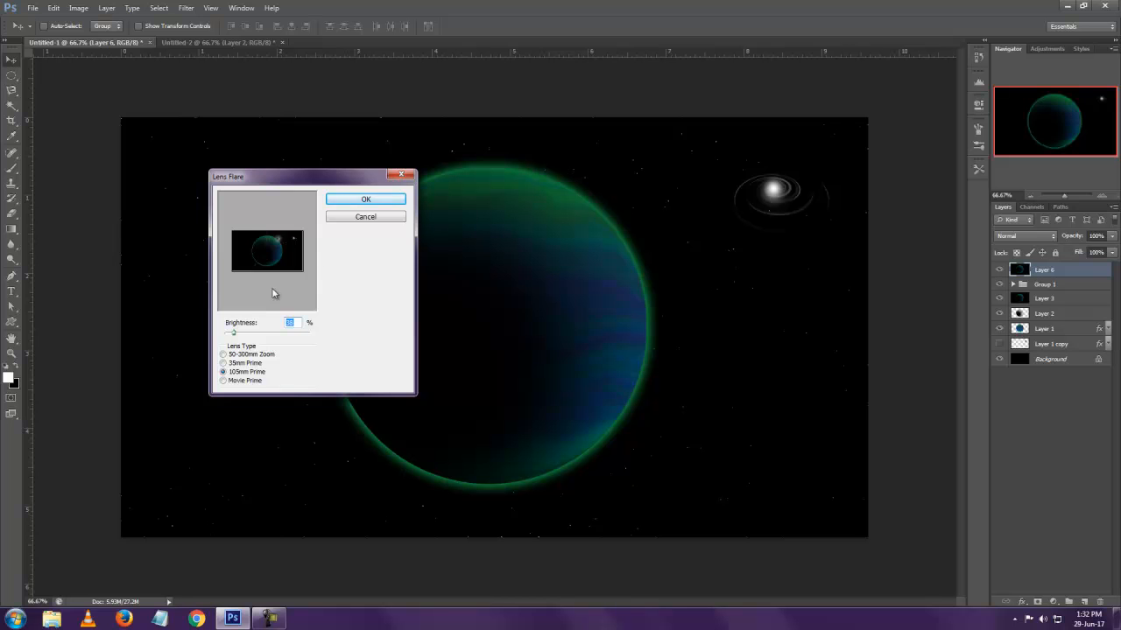
click(364, 201)
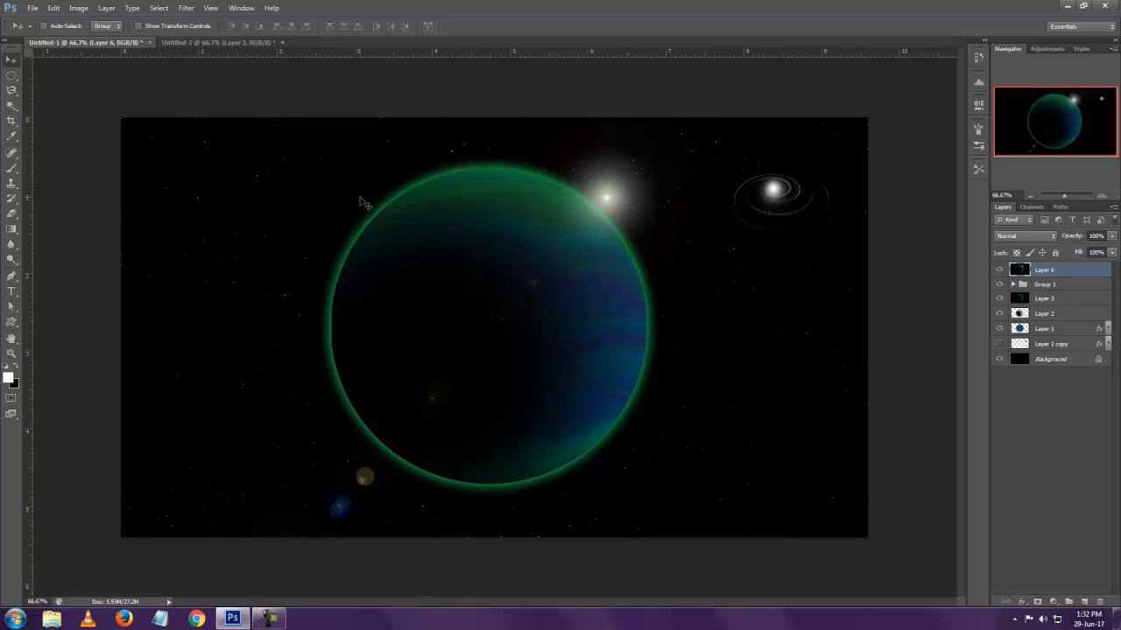
Try Hue/Saturation adjustments on the merged layer: hue +170, saturation +100, and lightness about -22, resetting hue and saturation to 0
key(ctrl+u)
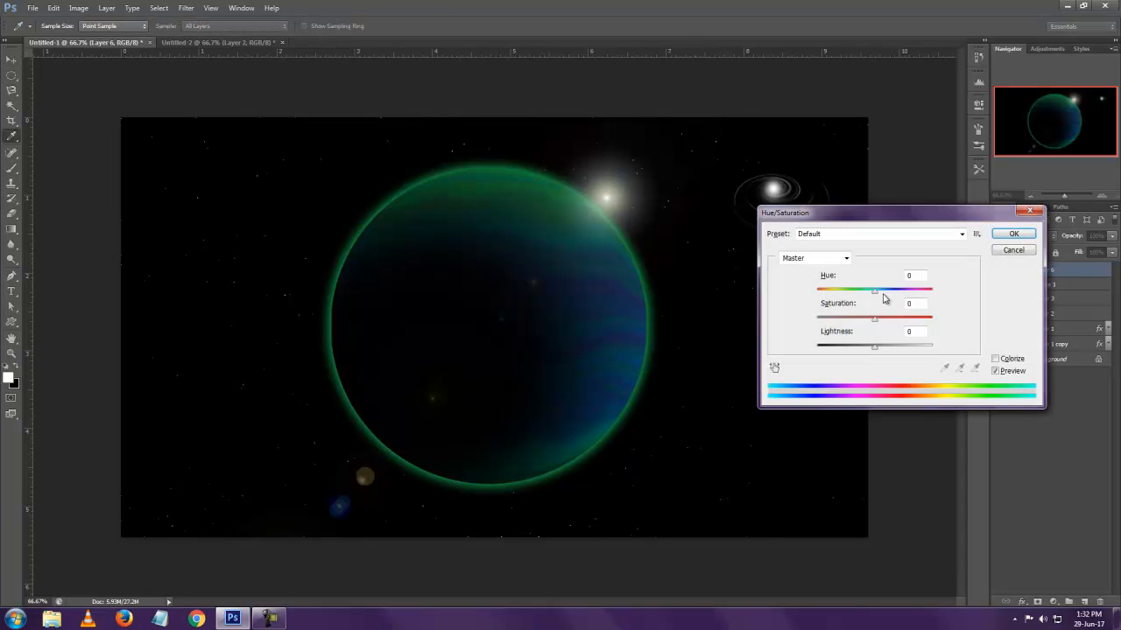
drag(873, 292, 932, 293)
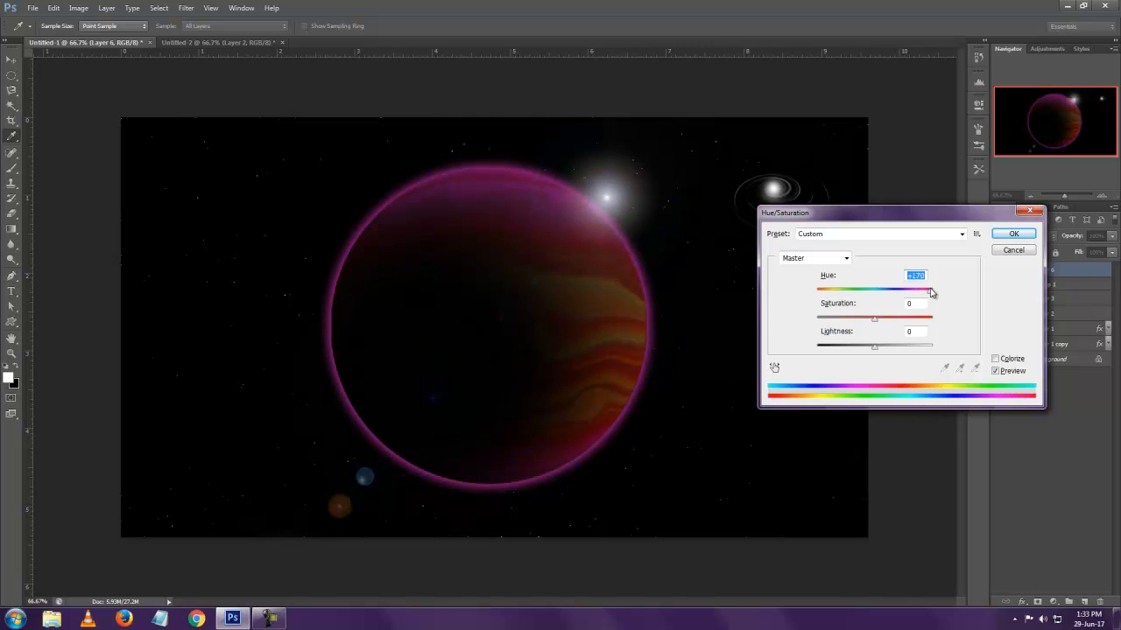
text(0)
drag(874, 323, 959, 320)
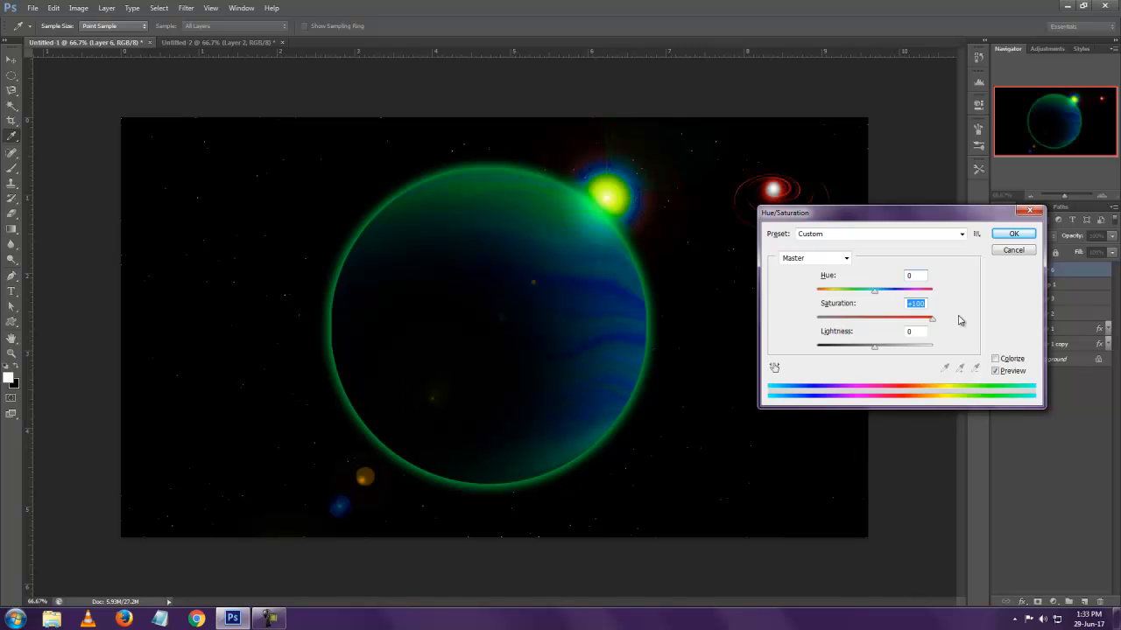
text(0)
mouse_move(873, 348)
mouse_down()
mouse_move(863, 351)
mouse_move(901, 350)
mouse_move(862, 355)
mouse_up()
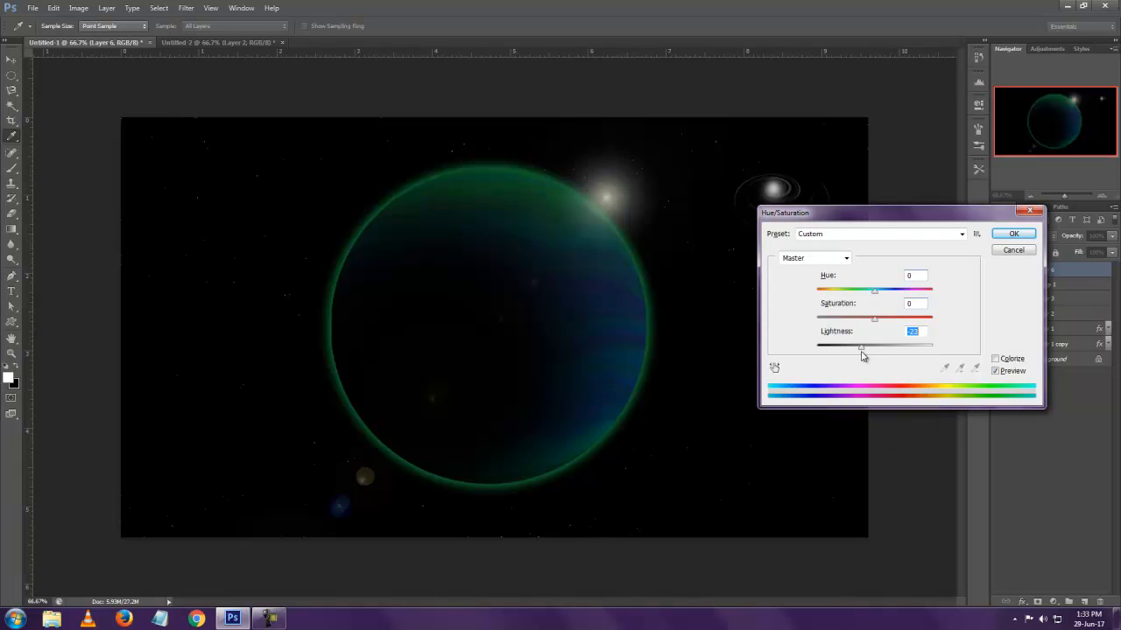
click(1013, 233)
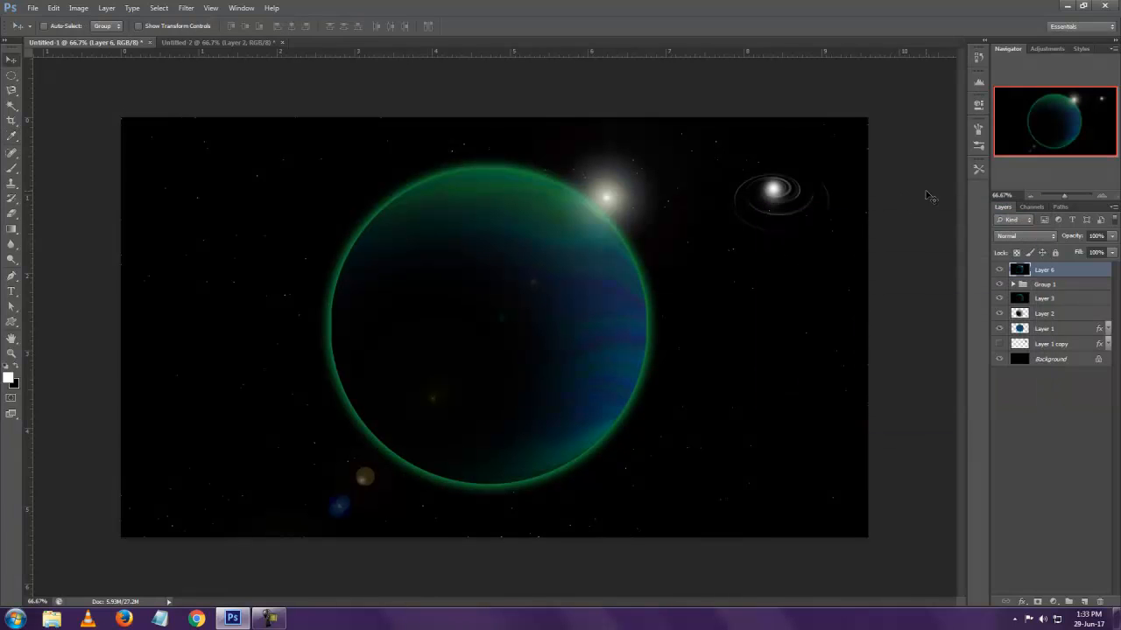